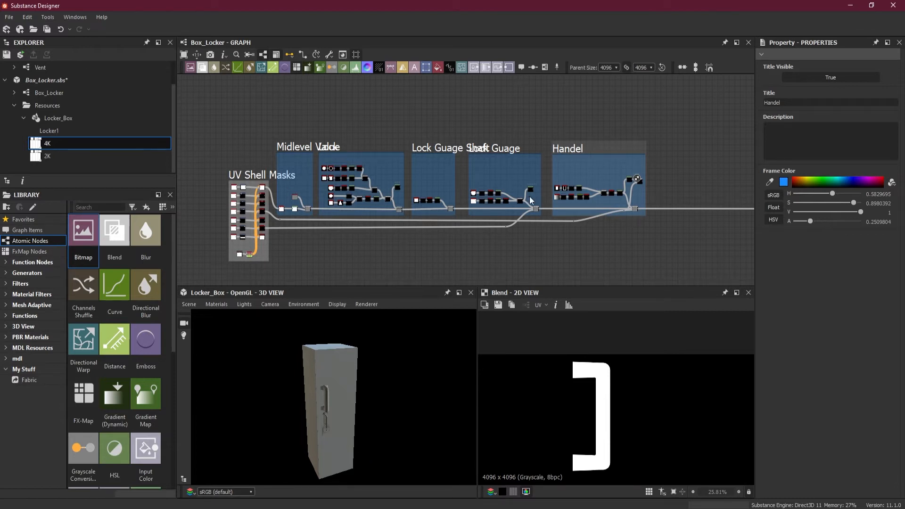
Examine the handle and lock recess on the 3D locker alongside the Lock Guage Shaft and Lock Guage node groups.
scroll(318, 396, up, 5)
drag(318, 396, 338, 400)
scroll(613, 188, up, 5)
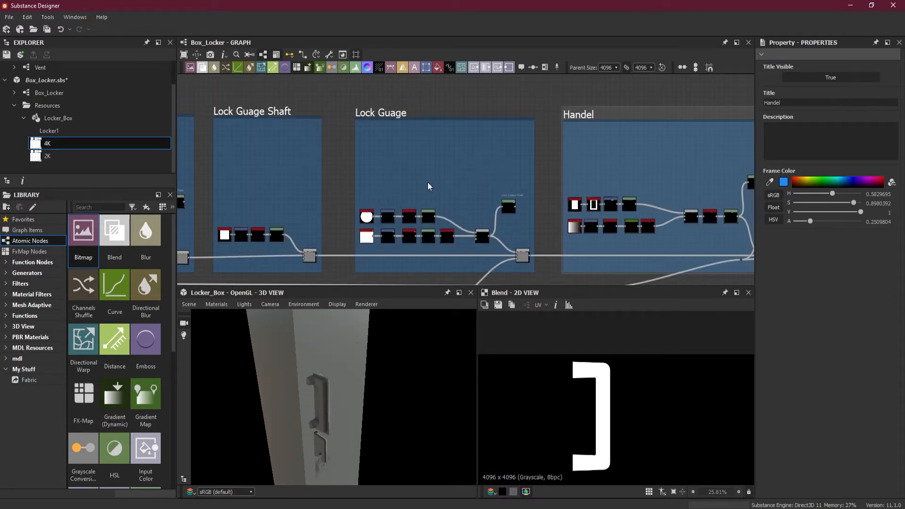
middle_drag(349, 192, 515, 152)
scroll(465, 178, up, 3)
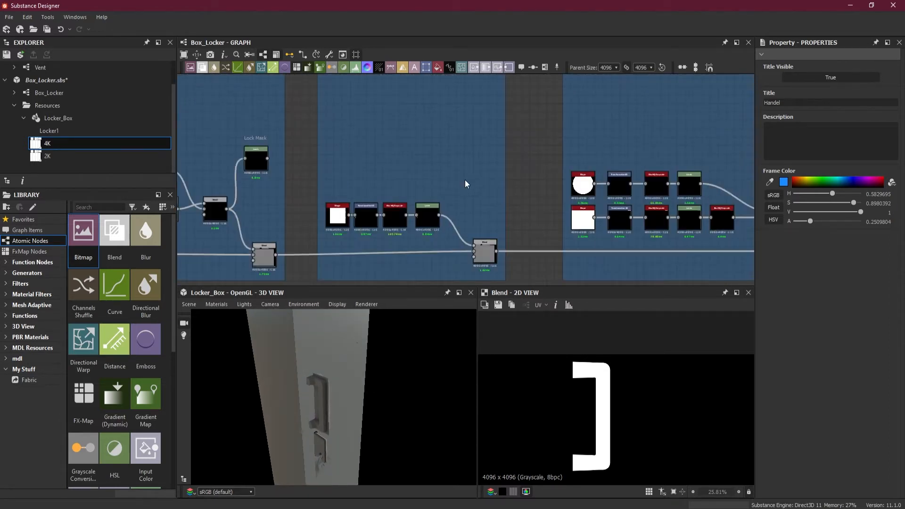
scroll(464, 180, down, 3)
scroll(466, 200, up, 3)
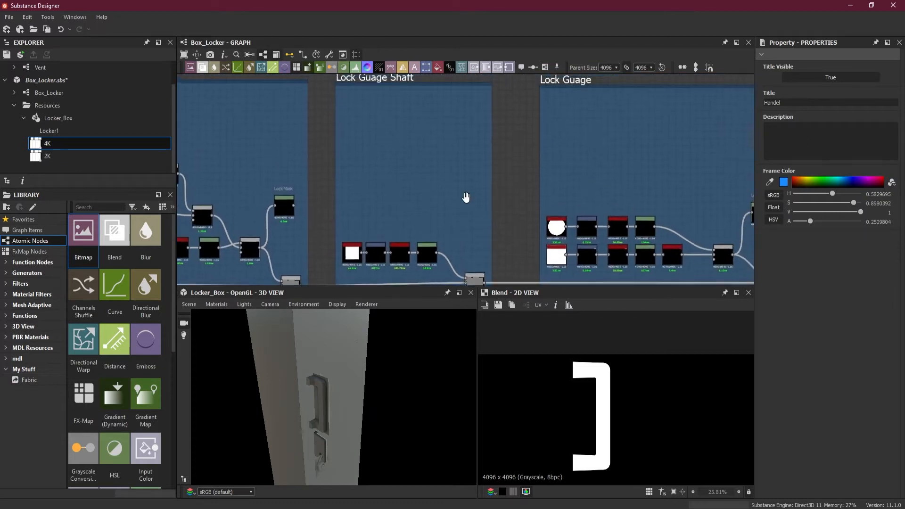
drag(317, 440, 271, 377)
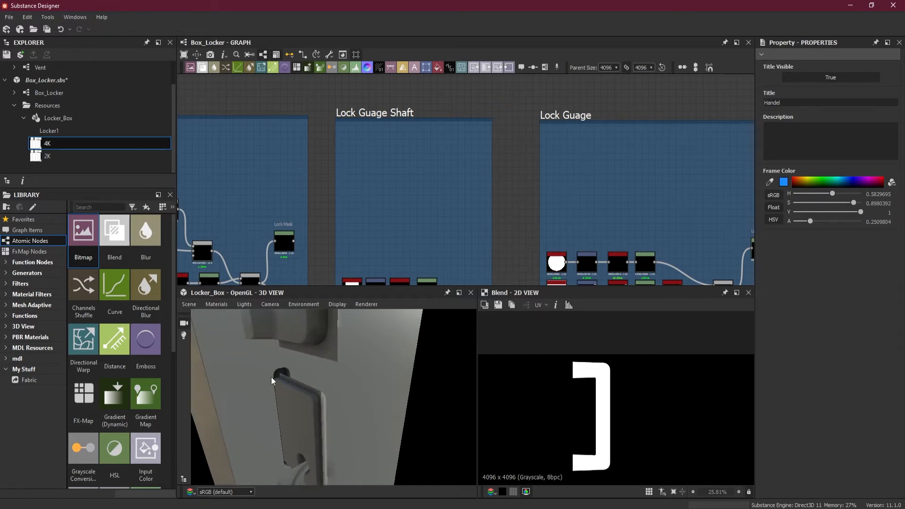
drag(330, 443, 338, 421)
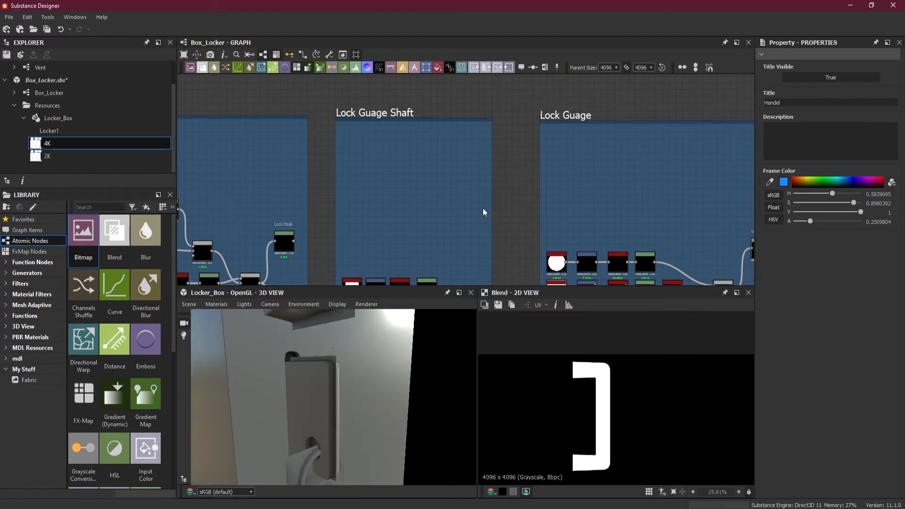
scroll(465, 251, down, 3)
scroll(465, 254, up, 5)
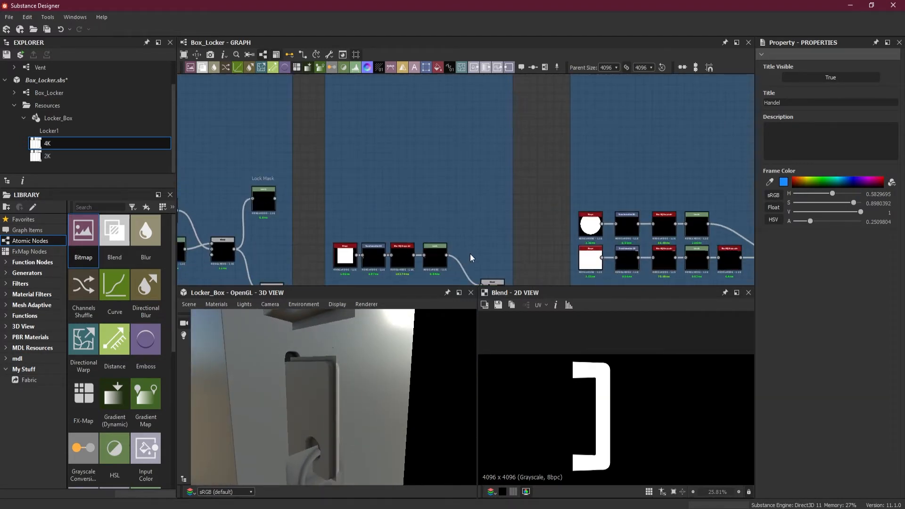
Preview the last Levels node of the Lock Guage Shaft chain and branch a second Levels node off its output.
double_click(433, 257)
scroll(628, 370, down, 5)
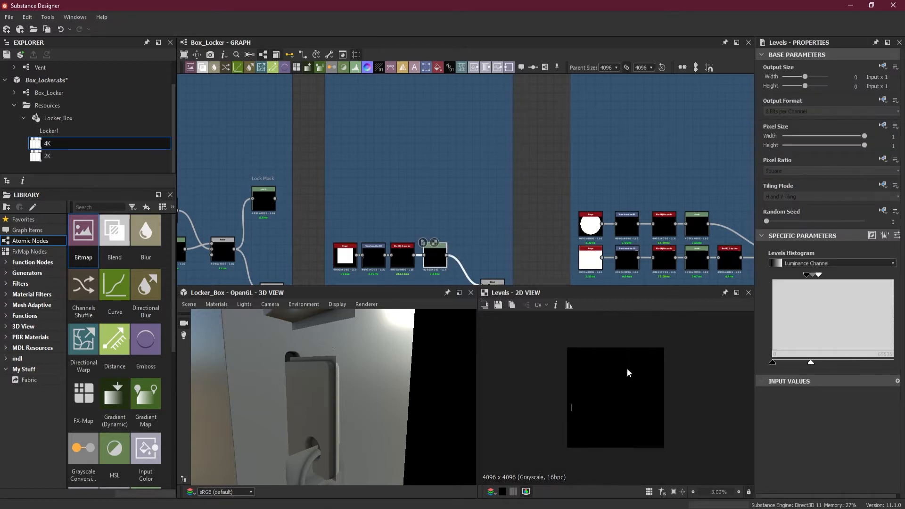
scroll(552, 420, up, 3)
scroll(553, 395, up, 4)
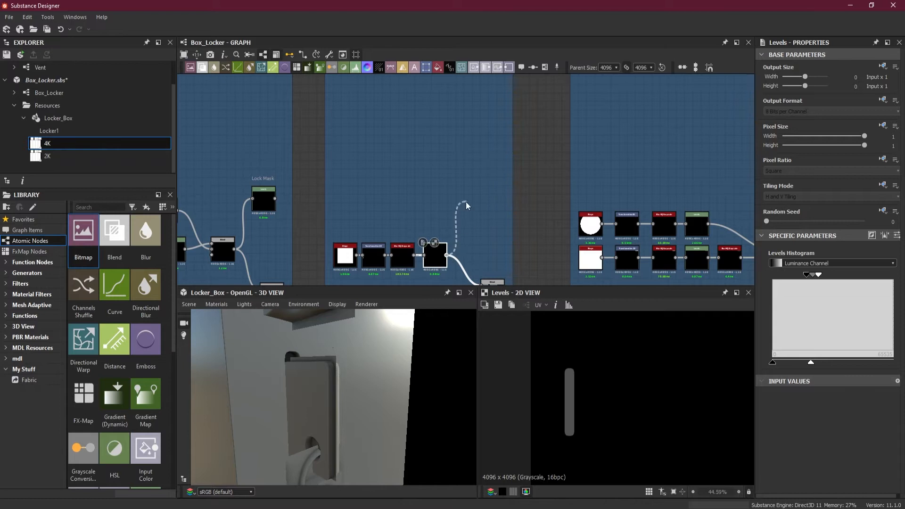
drag(466, 202, 466, 201)
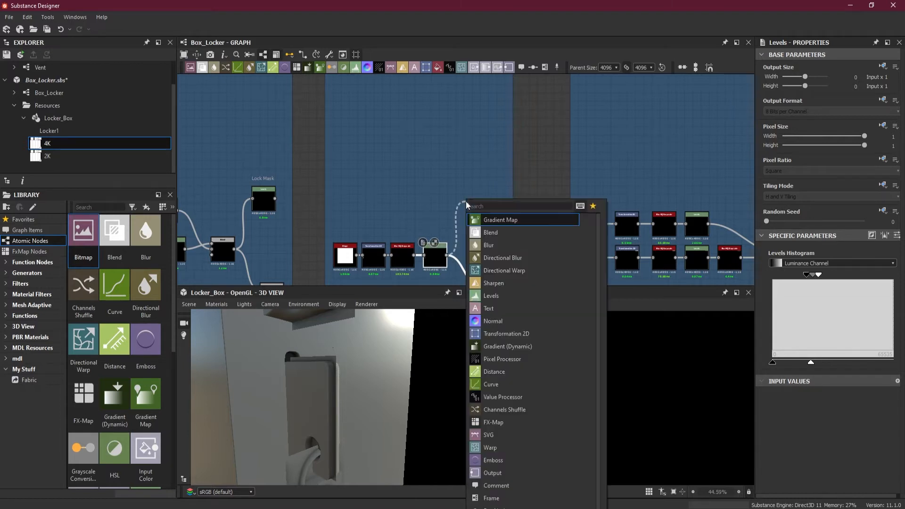
click(514, 293)
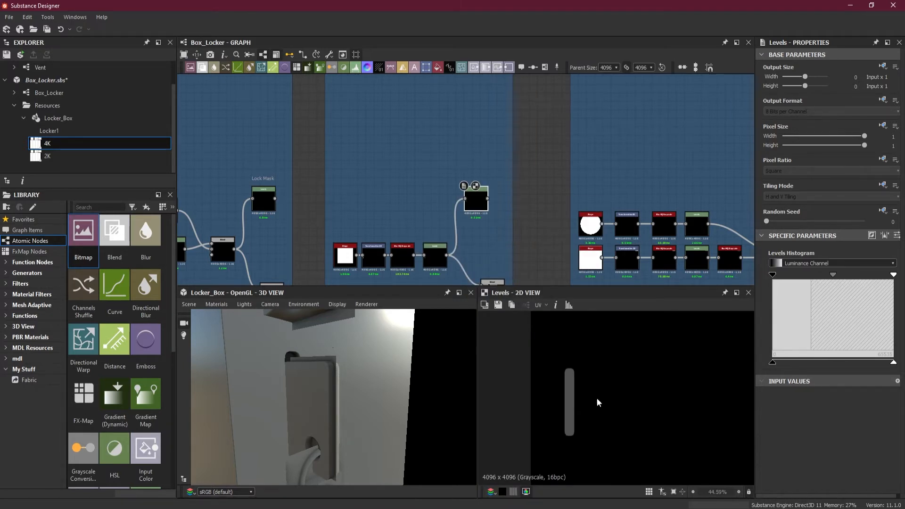
Lower the new Levels node's white input point until the shaft shape becomes a solid white mask.
scroll(571, 365, up, 2)
scroll(580, 368, up, 3)
drag(893, 275, 785, 278)
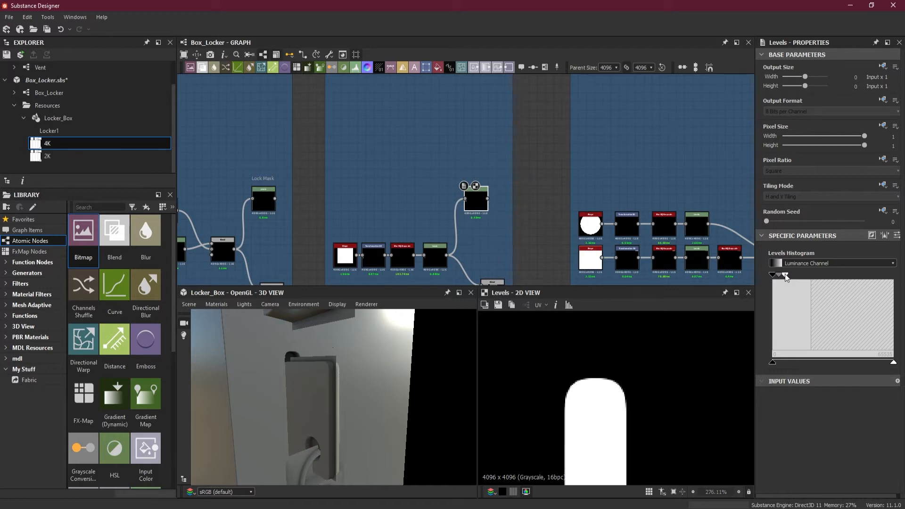
Add a comment reading "Lock Guage Shaft" centred above the new Levels node.
scroll(476, 202, up, 5)
right_click(445, 135)
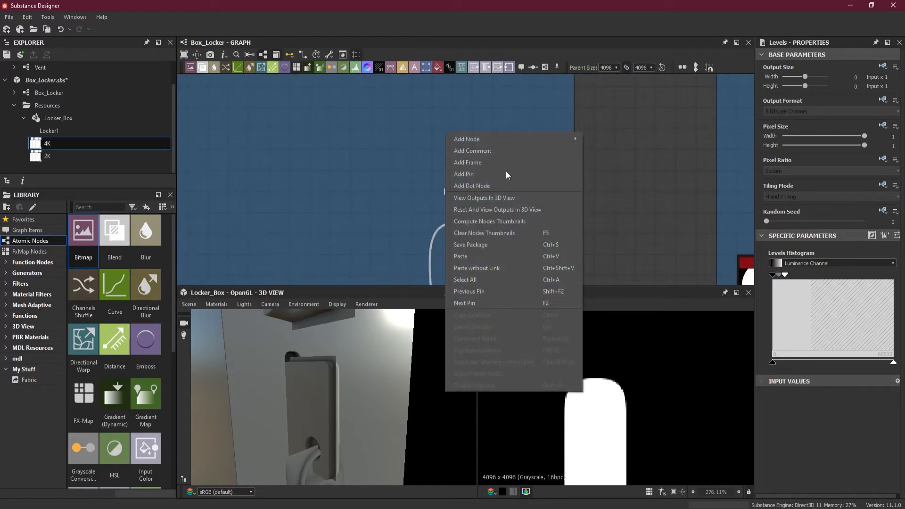
click(491, 151)
drag(482, 155, 489, 160)
double_click(793, 79)
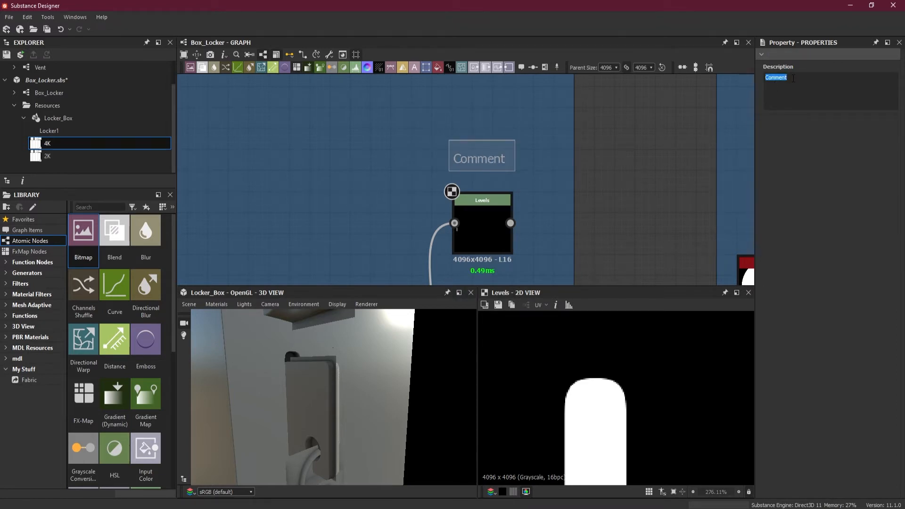
text(Lock Guage Shaft)
click(634, 160)
drag(525, 152, 510, 152)
Inspect the handle, lock plate and padlock on the 3D locker and the order of the node frames.
scroll(580, 165, down, 9)
middle_drag(607, 181, 428, 196)
drag(388, 404, 326, 375)
drag(376, 391, 339, 426)
drag(344, 364, 458, 352)
drag(361, 377, 374, 405)
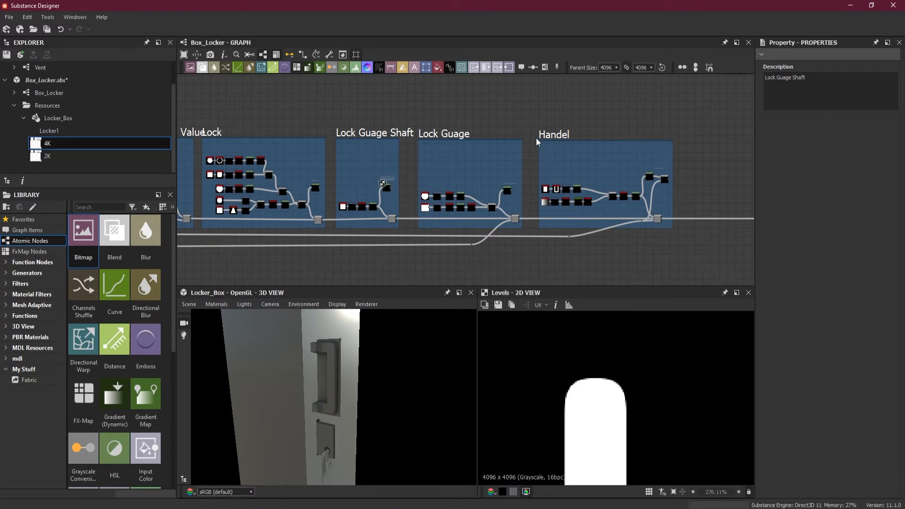
scroll(319, 179, up, 2)
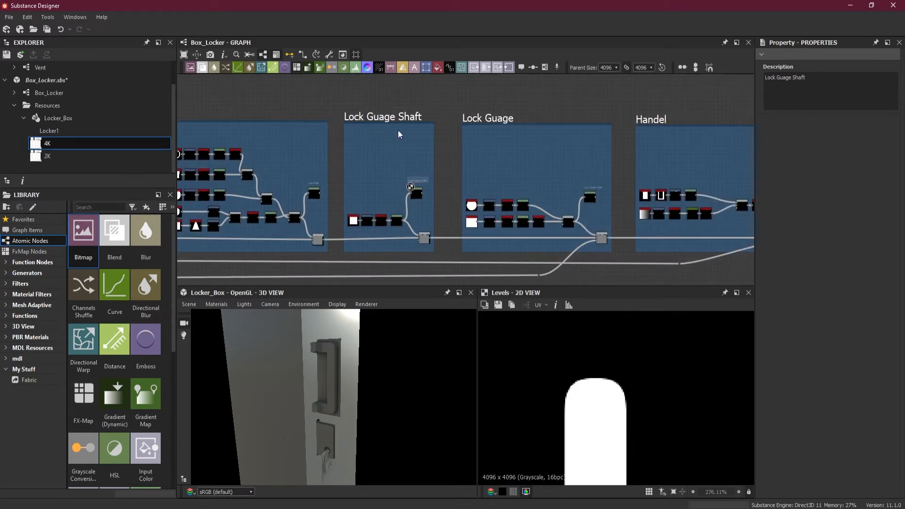
drag(326, 465, 412, 326)
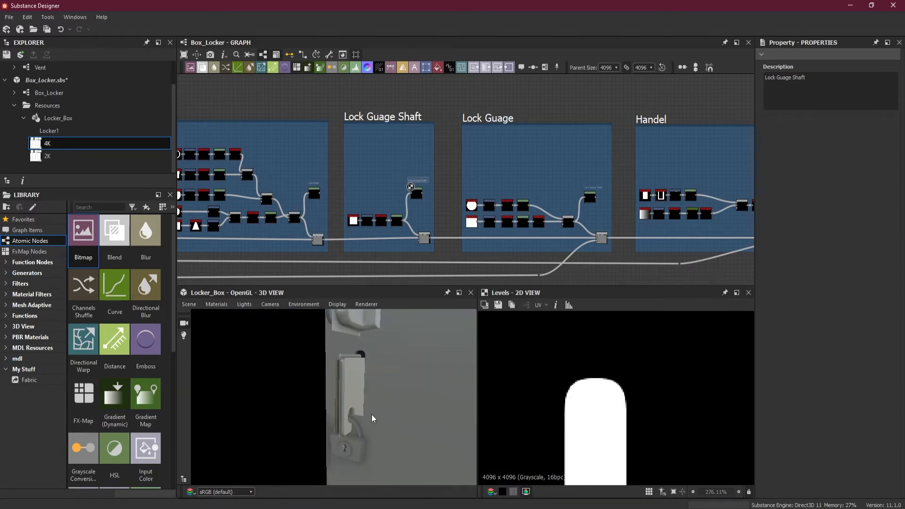
drag(404, 383, 446, 383)
Delete the Subtract Blend node that joins the Lock Guage Shaft chain to the main height link.
scroll(439, 186, down, 1)
scroll(454, 226, down, 1)
scroll(424, 223, up, 3)
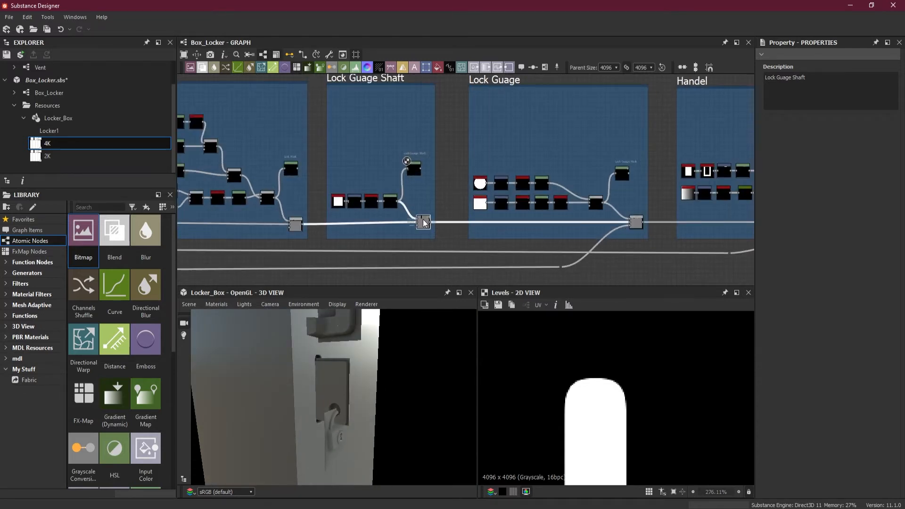
click(424, 223)
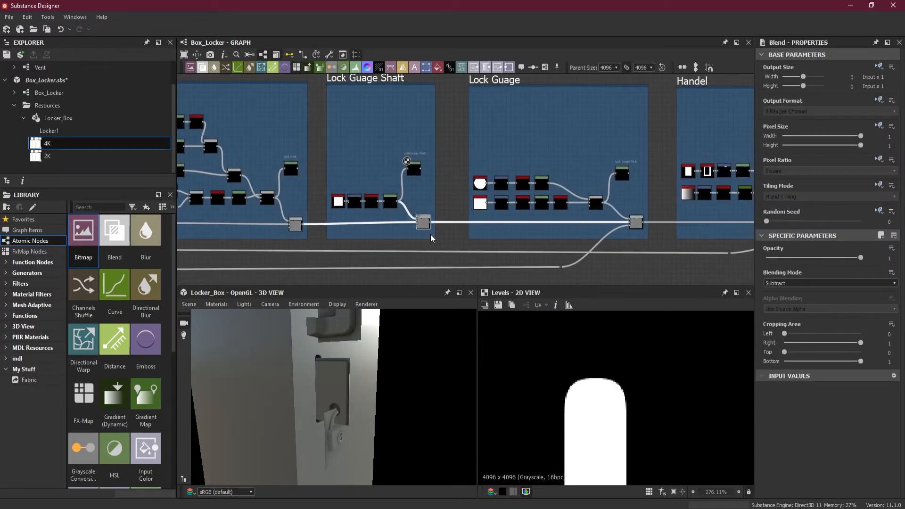
scroll(431, 239, up, 2)
scroll(419, 217, up, 1)
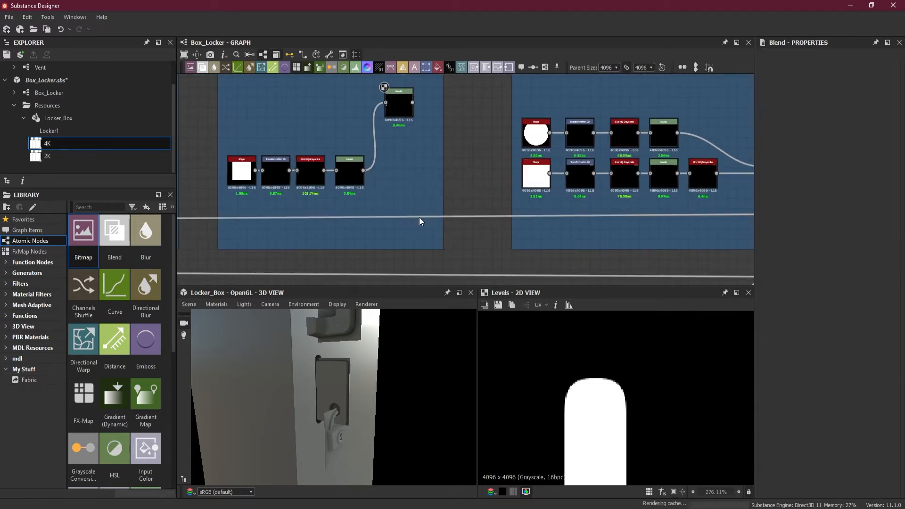
Reorder the frames so Lock Guage and Handel close the gap after Lock and Lock Guage Shaft sits after Handel.
scroll(420, 221, down, 4)
middle_drag(481, 256, 344, 256)
drag(289, 138, 669, 142)
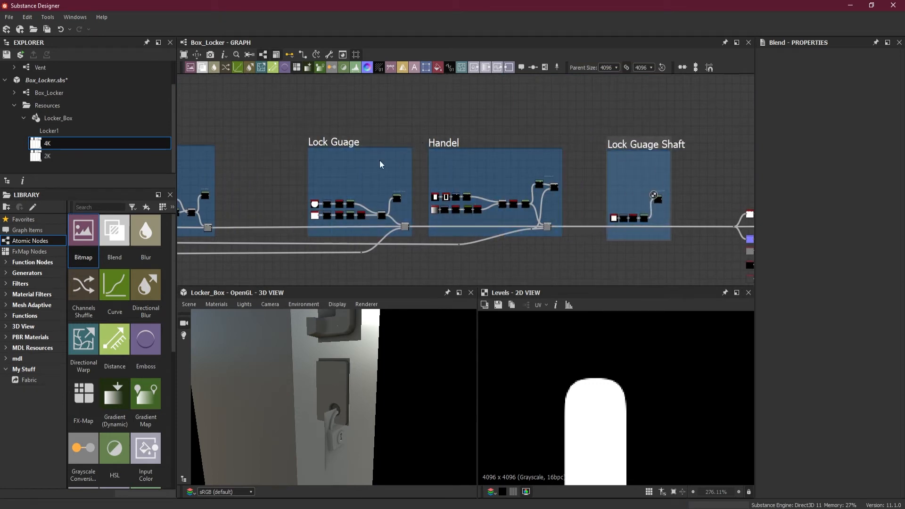
drag(292, 120, 538, 177)
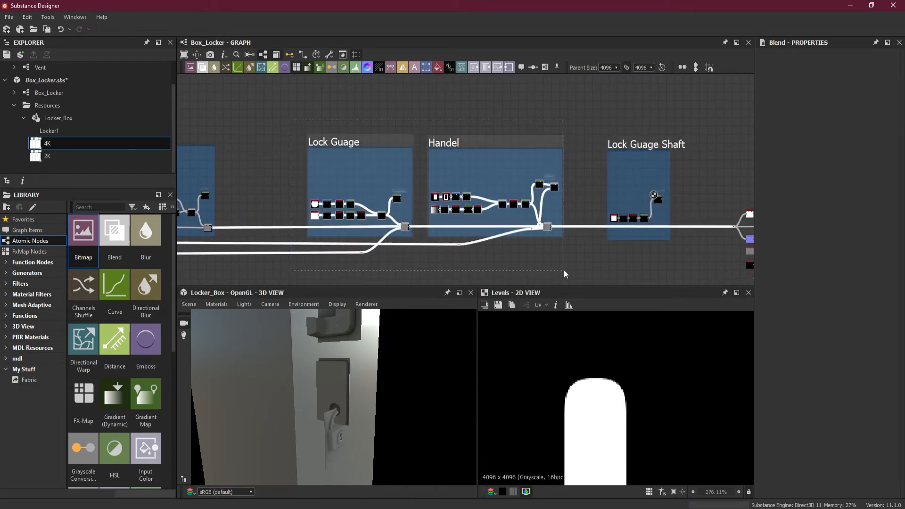
drag(336, 140, 260, 141)
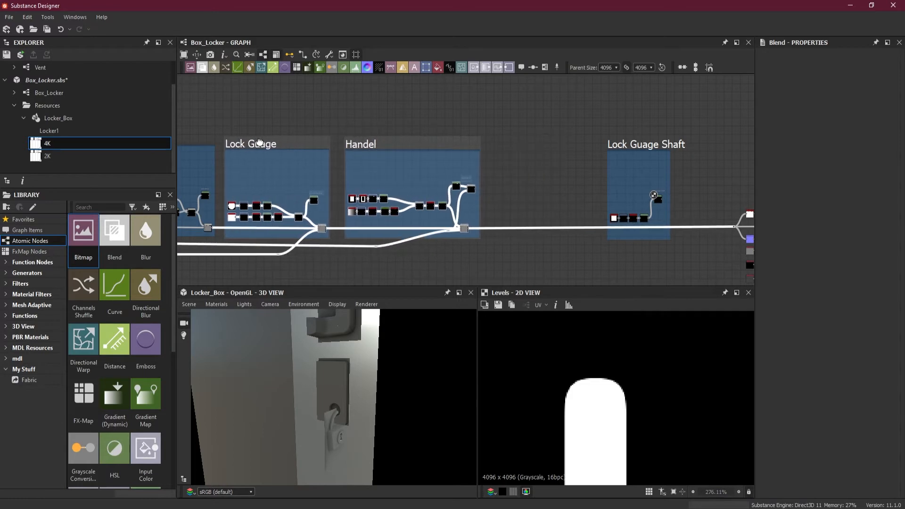
drag(628, 143, 516, 142)
Insert a Blend node into the main link after Handel and place it inside the Lock Guage Shaft frame.
scroll(607, 233, up, 3)
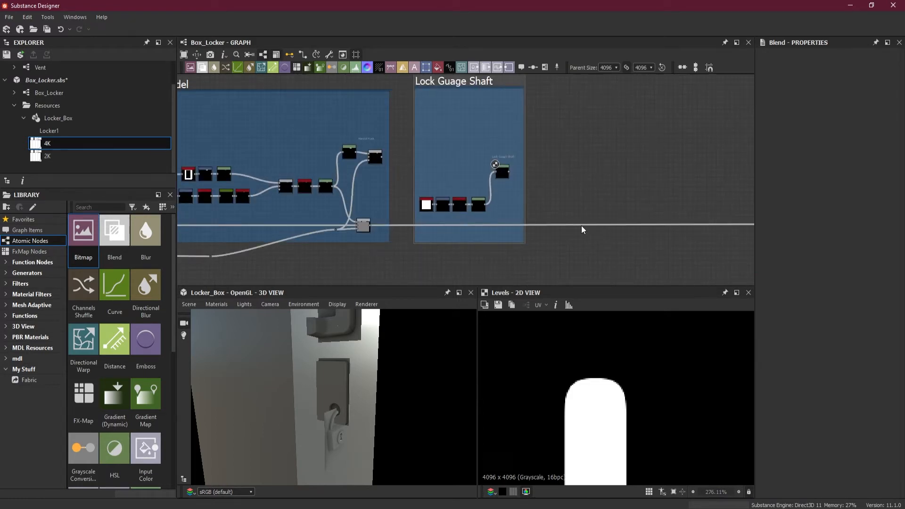
key(space)
click(632, 234)
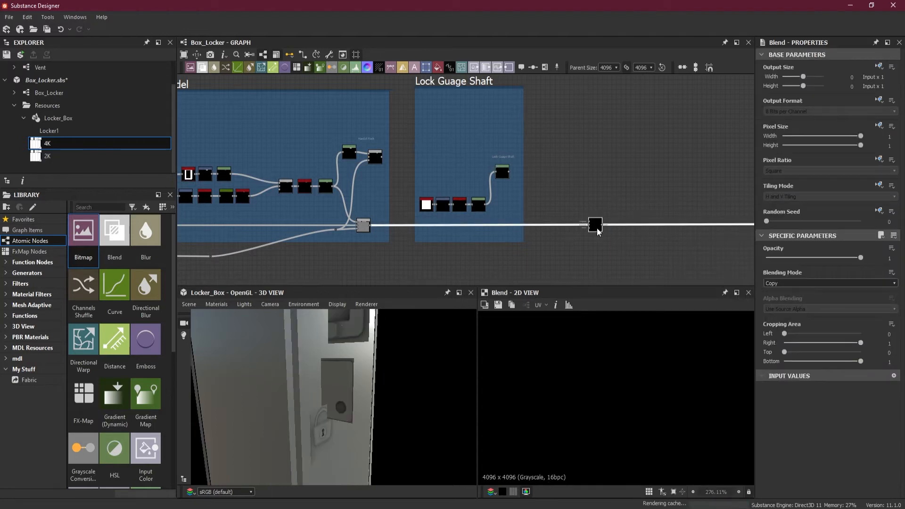
drag(597, 225, 516, 231)
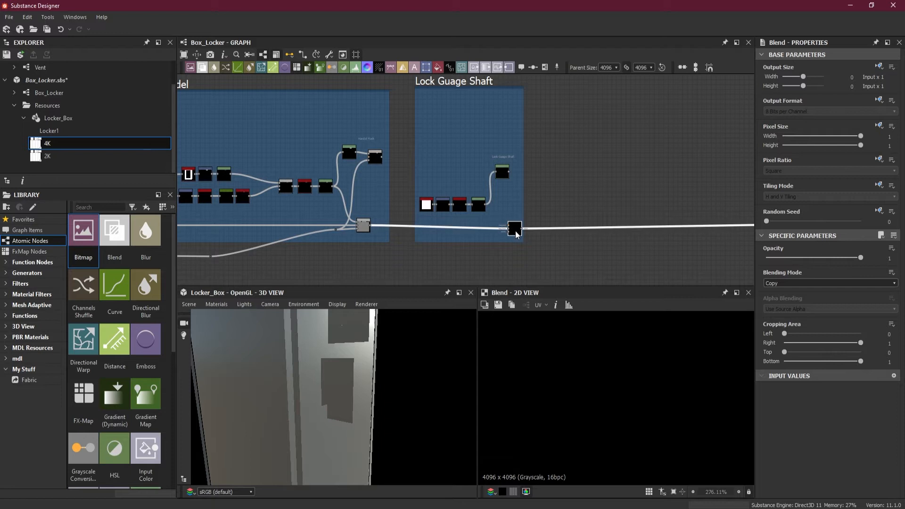
Connect the shaft chain's Levels output to the inserted Blend node and set its blending mode to Subtract.
scroll(515, 231, up, 4)
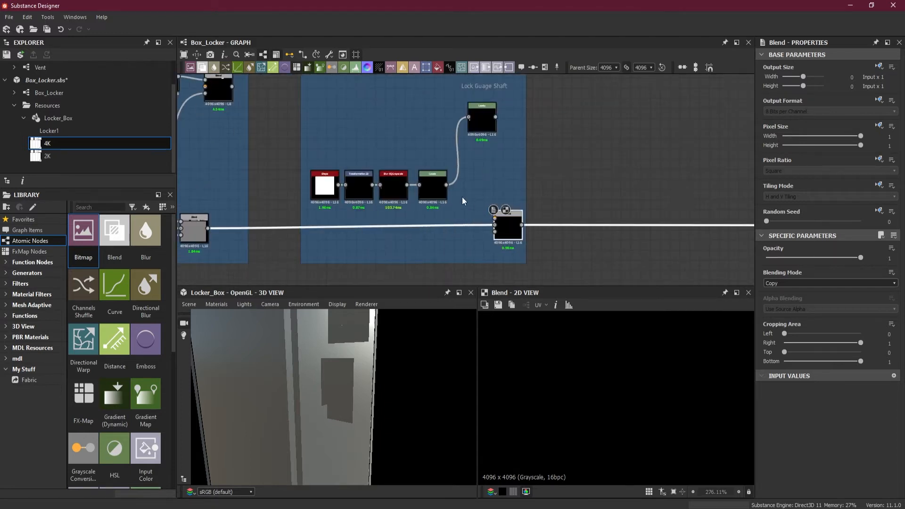
drag(454, 224, 497, 231)
click(819, 284)
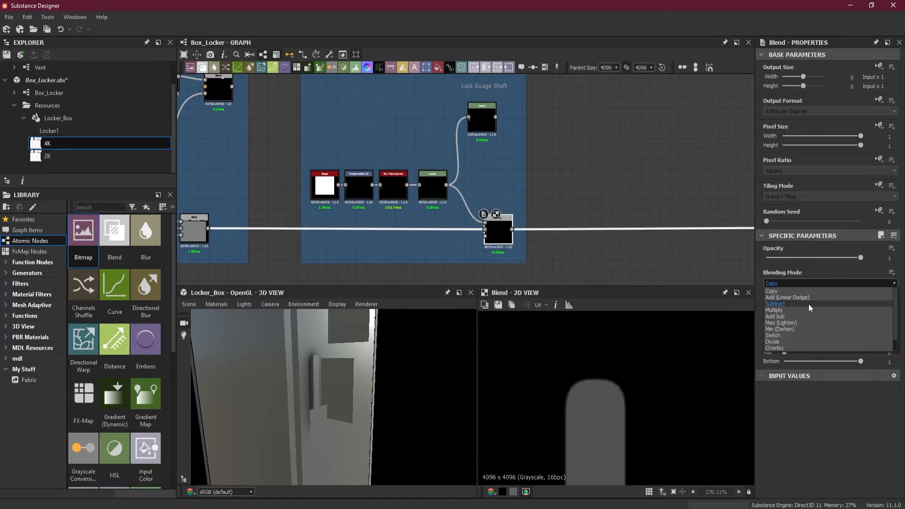
click(808, 304)
drag(360, 390, 349, 372)
Move all the output nodes farther from the Lock Guage Shaft frame to make room for more nodes.
scroll(519, 190, down, 8)
middle_drag(578, 223, 511, 220)
drag(560, 171, 624, 252)
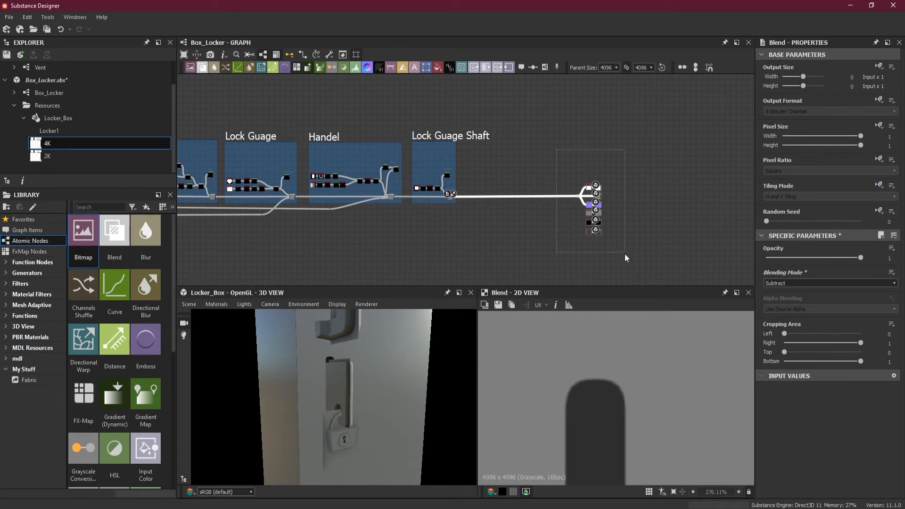
drag(591, 213, 689, 217)
click(576, 230)
Insert another Blend node into the main link after the Lock Guage Shaft frame, using Add (Linear Dodge) mode.
scroll(519, 181, up, 3)
click(532, 208)
key(space)
click(584, 233)
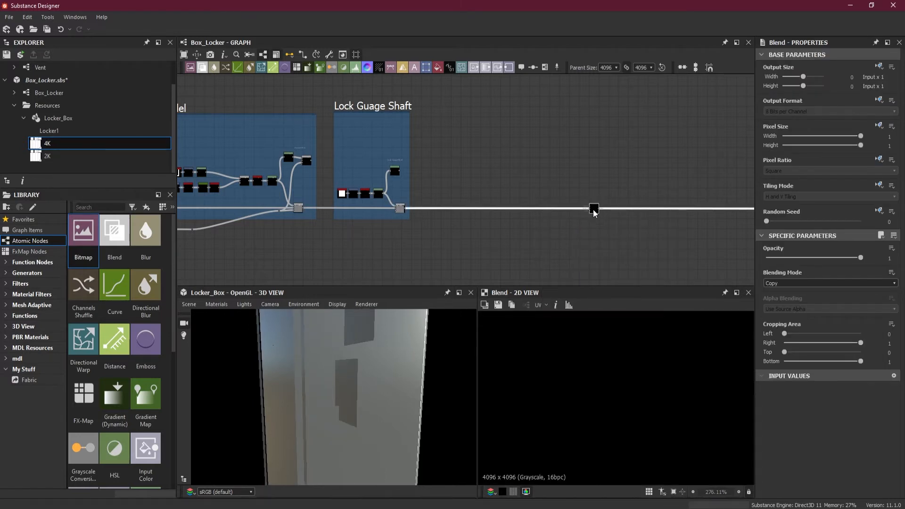
click(790, 284)
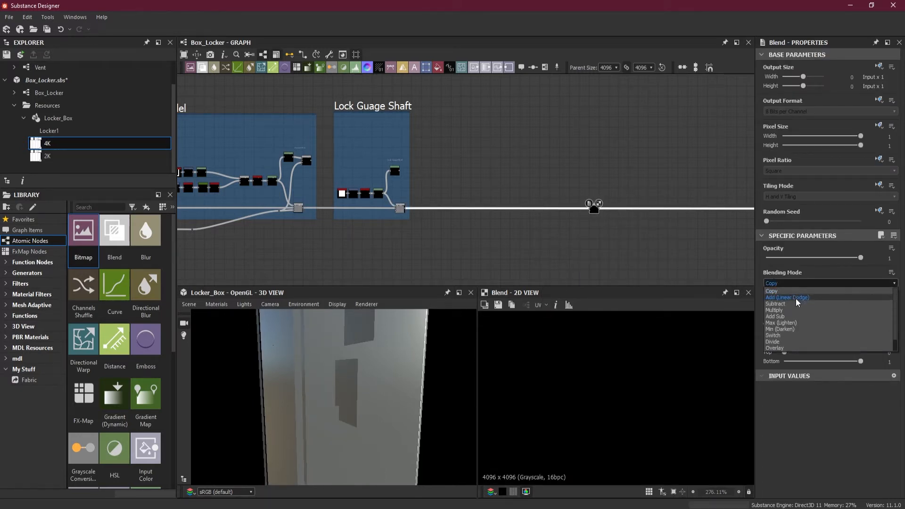
click(796, 299)
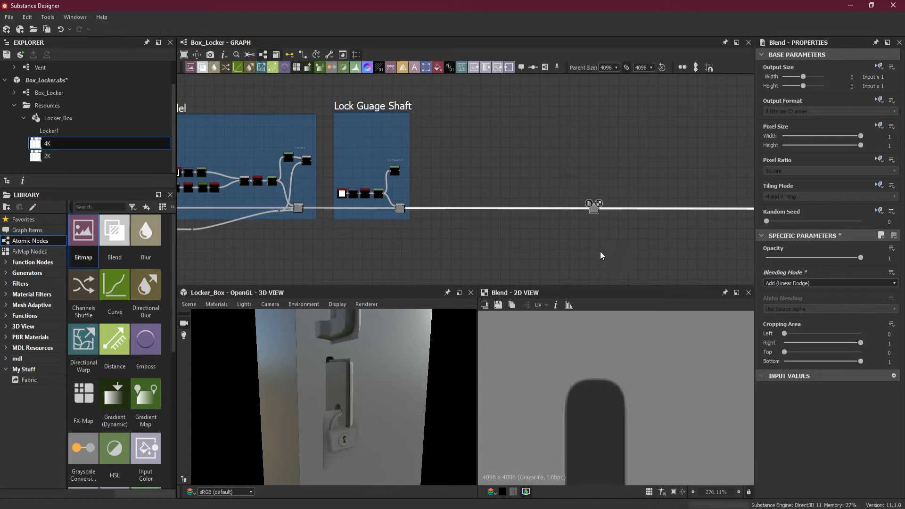
View the whole height map in 2D and move the Add (Linear Dodge) Blend node closer to the Lock Guage Shaft frame.
scroll(617, 332, down, 10)
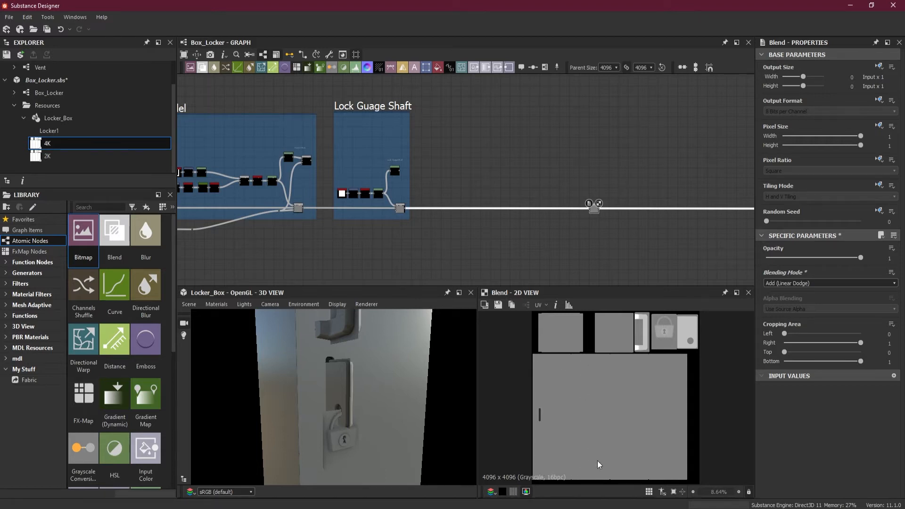
scroll(571, 175, up, 1)
drag(598, 220, 497, 219)
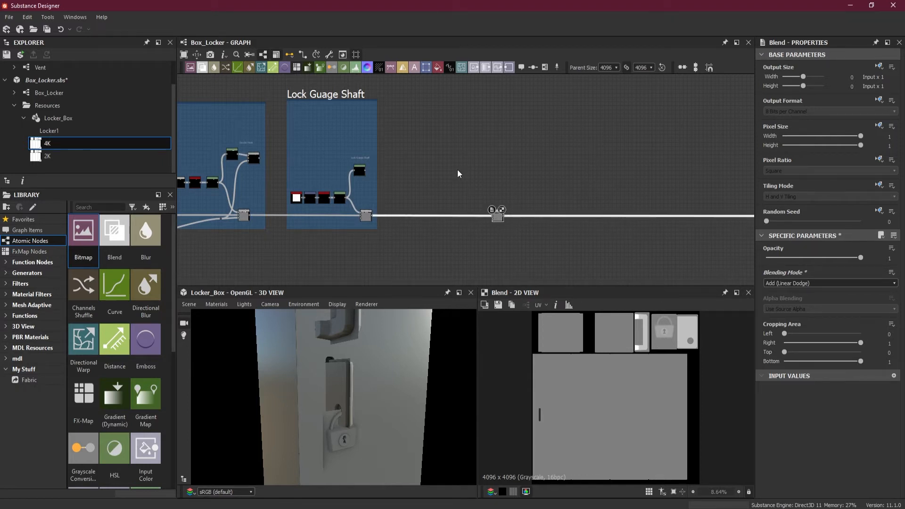
Add a Shape node above the main link, between the Lock Guage Shaft frame and the Add (Linear Dodge) Blend node.
scroll(457, 173, up, 2)
key(space)
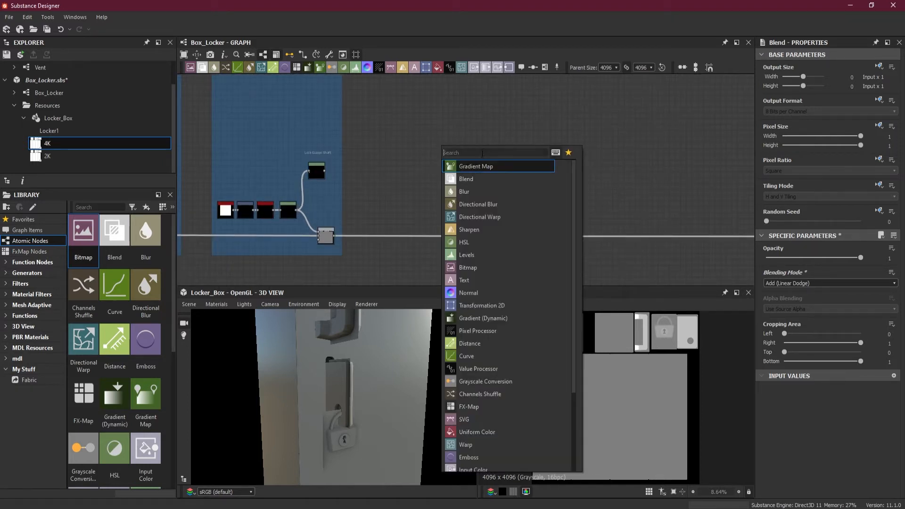
text(shaoe)
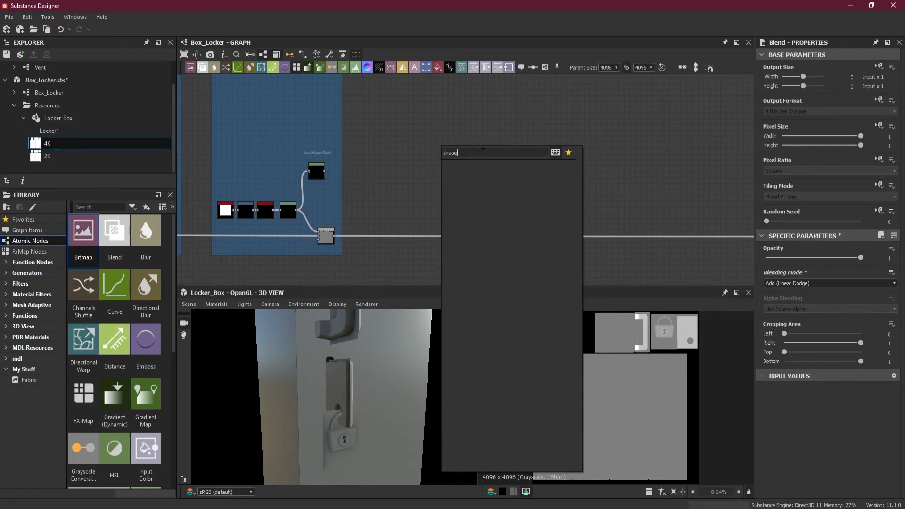
key(BackSpace)
key(BackSpace)
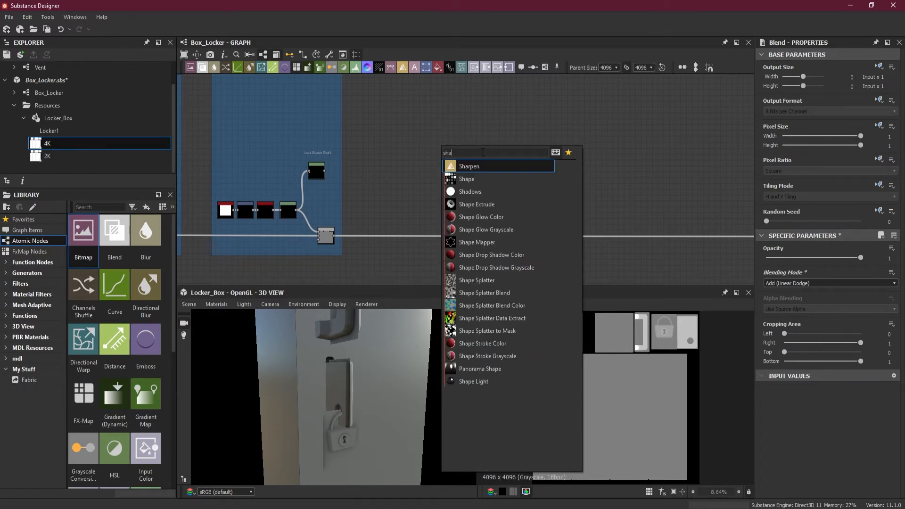
click(478, 179)
drag(447, 209, 447, 203)
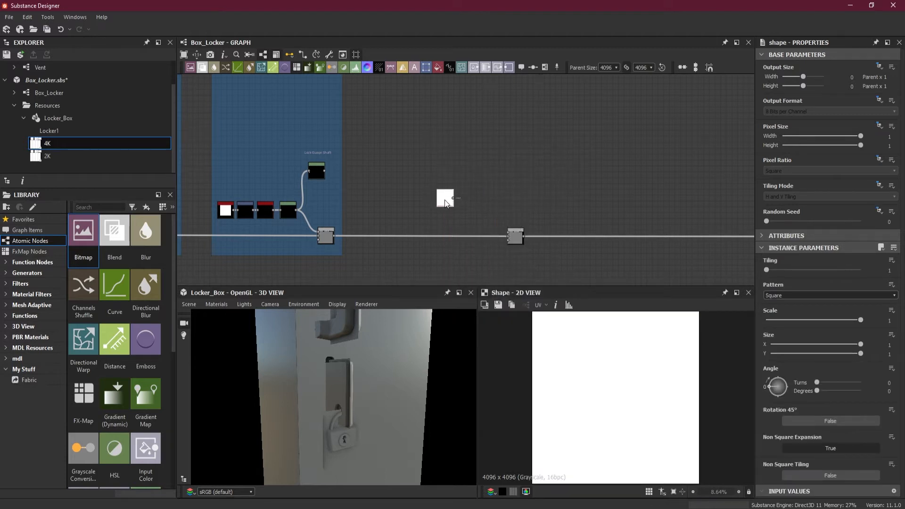
Set the new square Shape's scale to 0.85 and its X size to 0.62 to make an upright rectangle.
drag(861, 320, 847, 320)
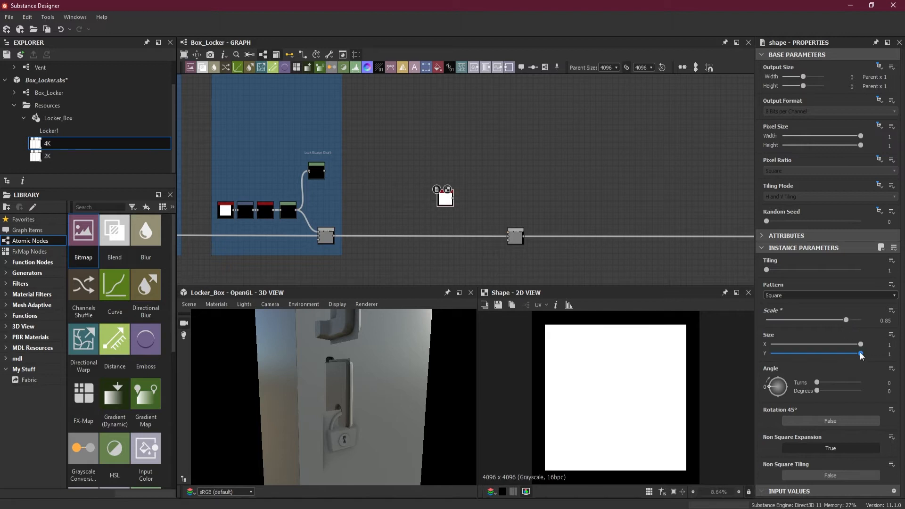
drag(860, 353, 827, 347)
key(ctrl+z)
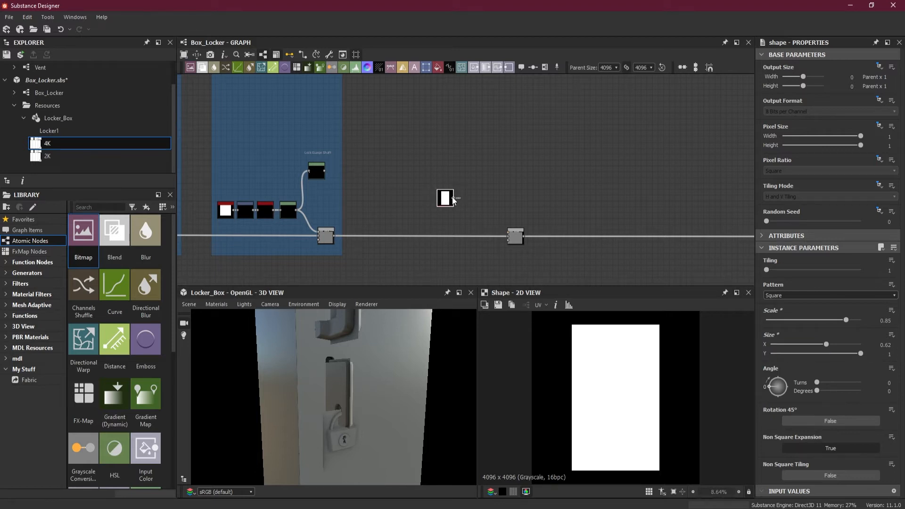
Add a Transformation 2D node connected to the new Shape node's output.
click(427, 68)
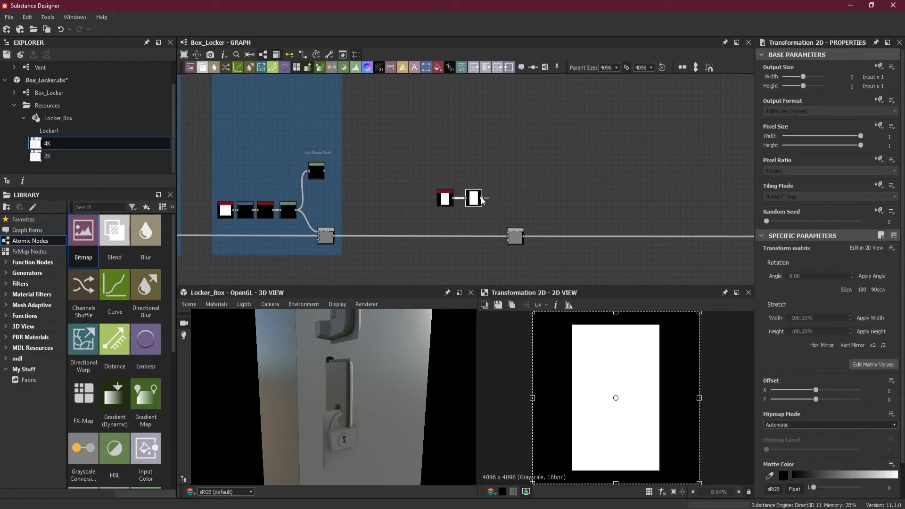
scroll(482, 201, up, 3)
middle_drag(560, 217, 539, 187)
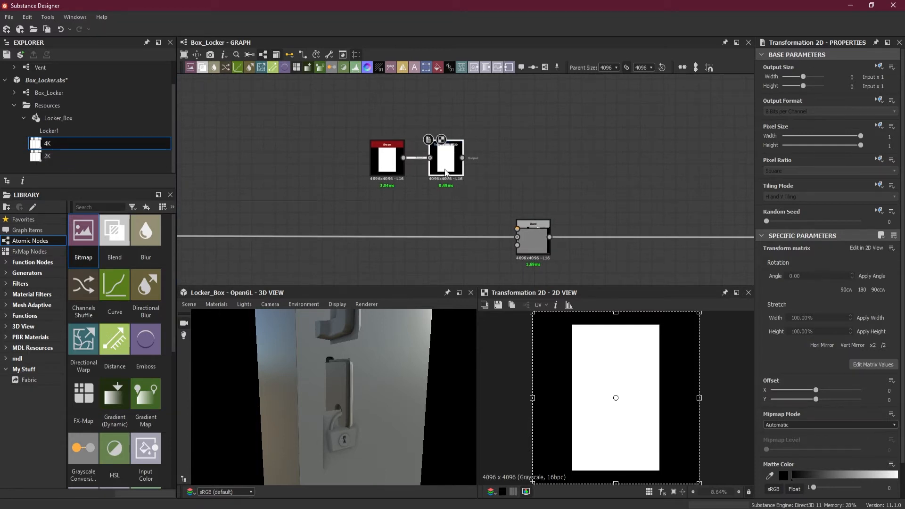
Unlink and move away the Transformation 2D node, and add an Edge Detect node after the Shape node.
click(417, 158)
key(Delete)
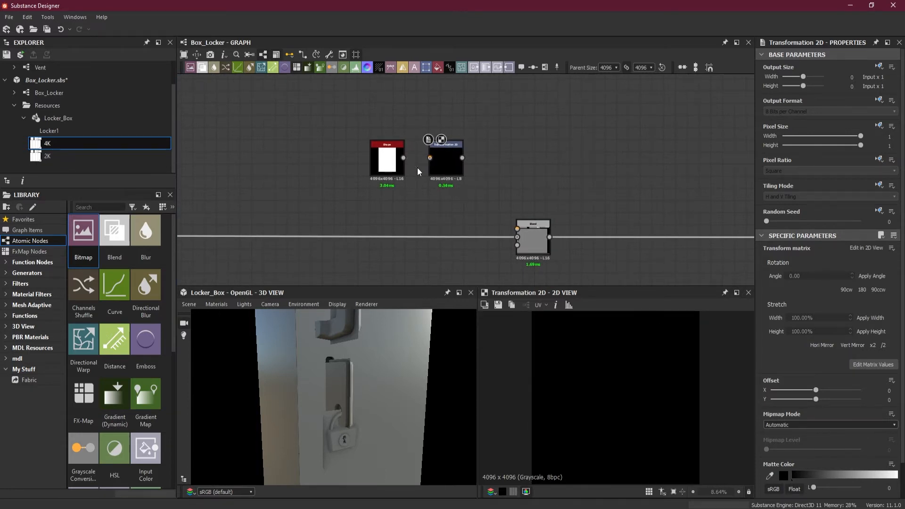
drag(446, 163, 535, 162)
click(387, 160)
key(space)
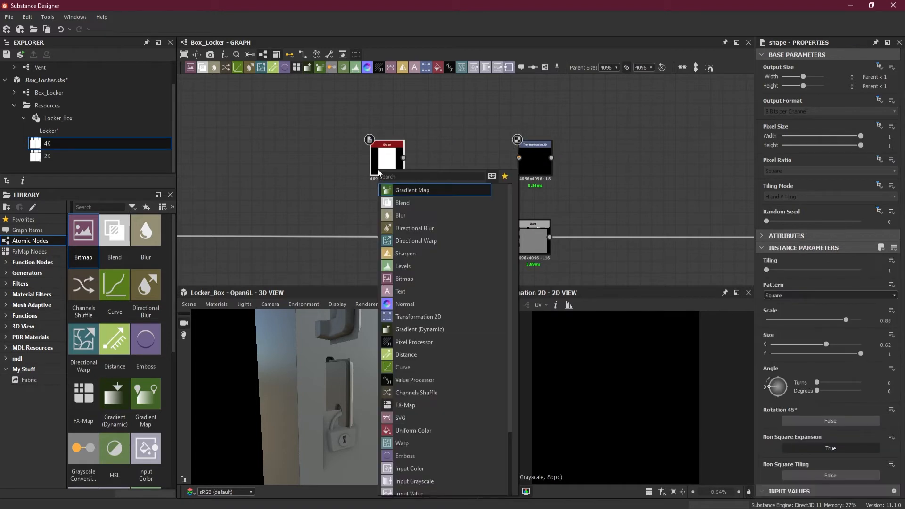
text(ed)
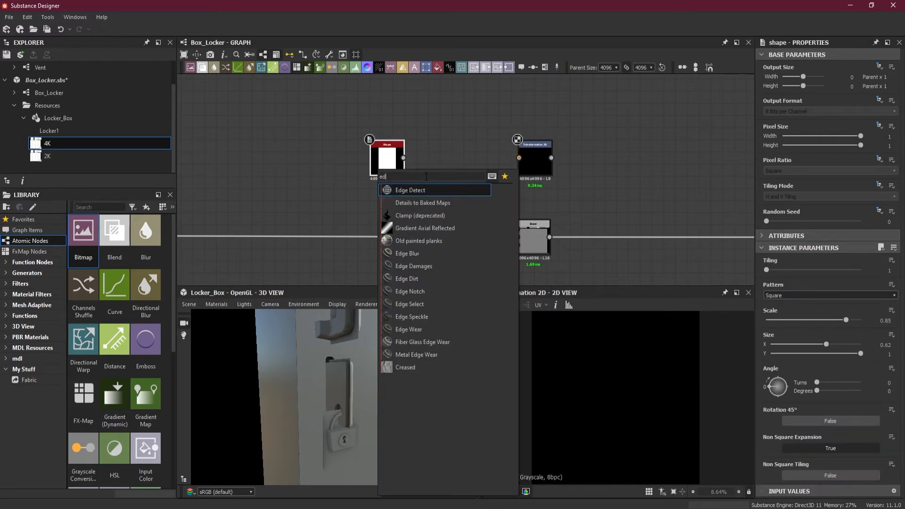
click(426, 189)
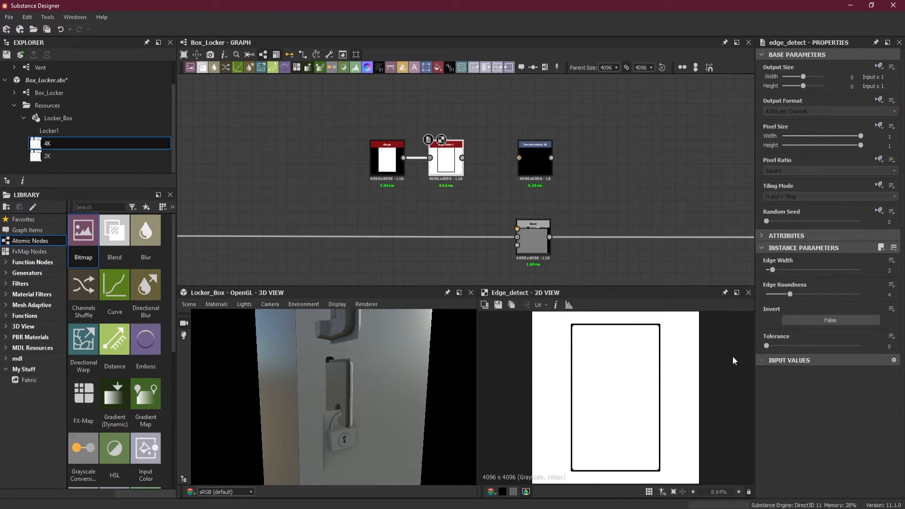
Invert the Edge Detect result and set its Edge Roundness to 0 for a sharp-cornered white outline.
click(796, 320)
drag(790, 295, 756, 293)
scroll(570, 323, up, 8)
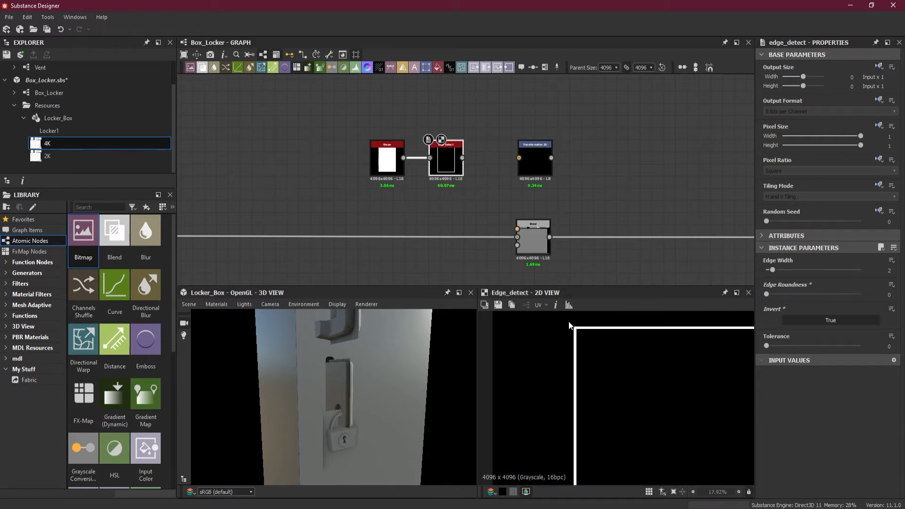
scroll(569, 323, down, 8)
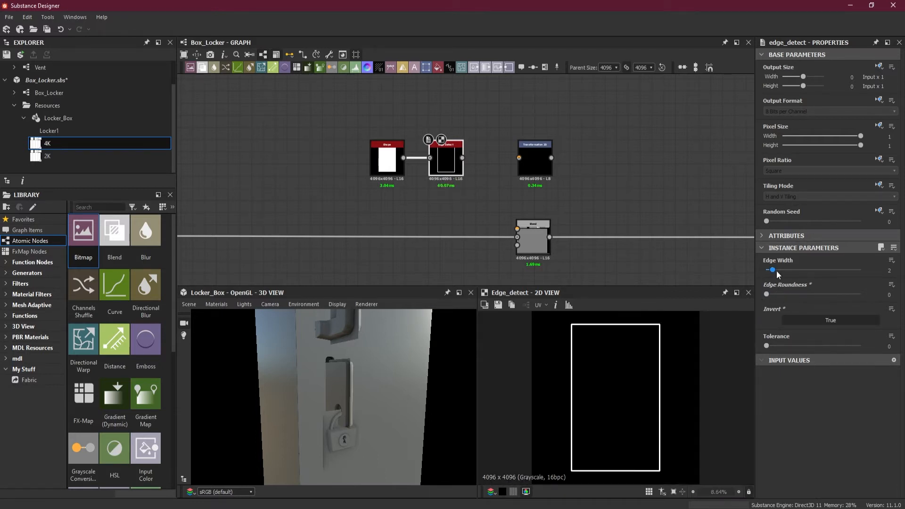
Connect Edge Detect through Transformation 2D into the Blend node's foreground input and show the Blend in the 2D view.
drag(448, 176, 436, 176)
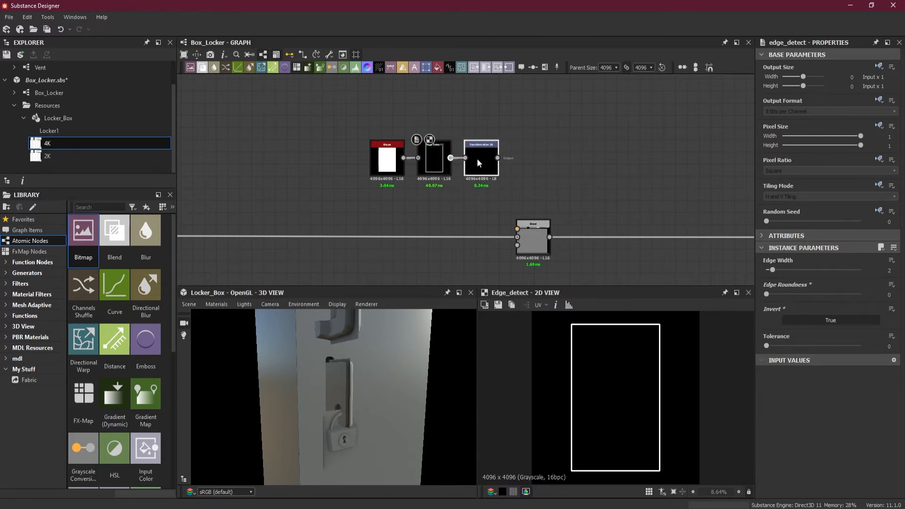
click(477, 163)
drag(476, 164, 430, 183)
click(458, 180)
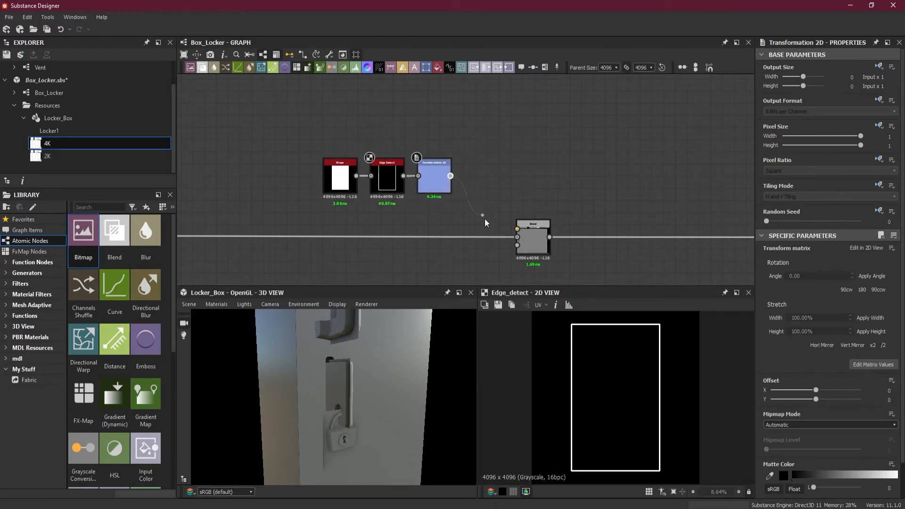
drag(517, 231, 517, 229)
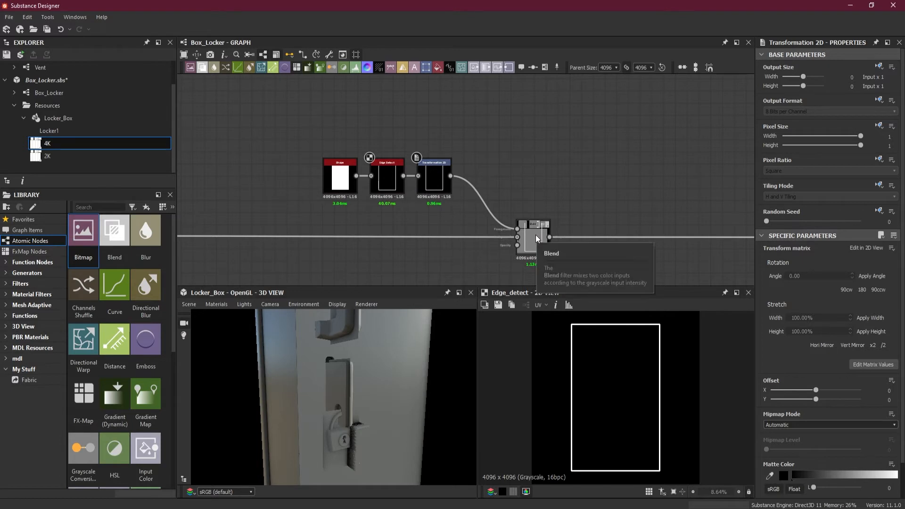
double_click(536, 235)
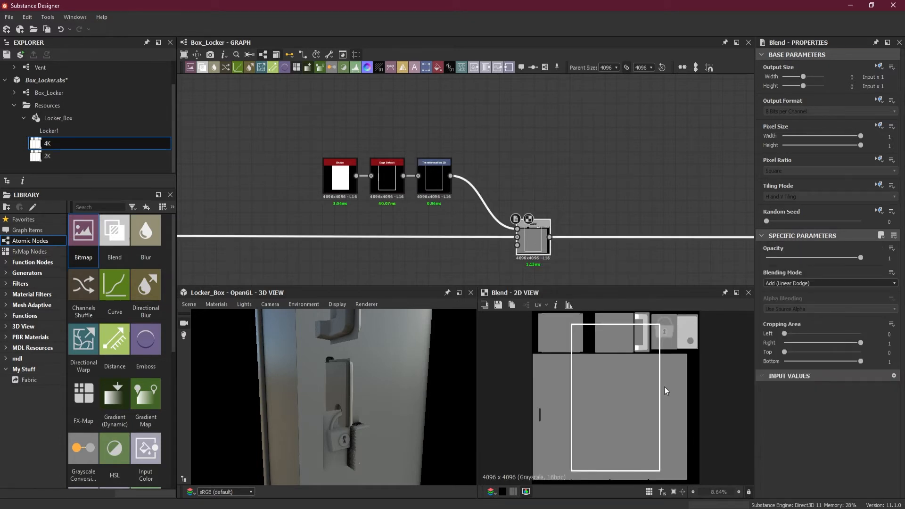
Scale down the rectangle outline proportionally with Transformation 2D and set its tiling mode to No Tiling.
click(434, 177)
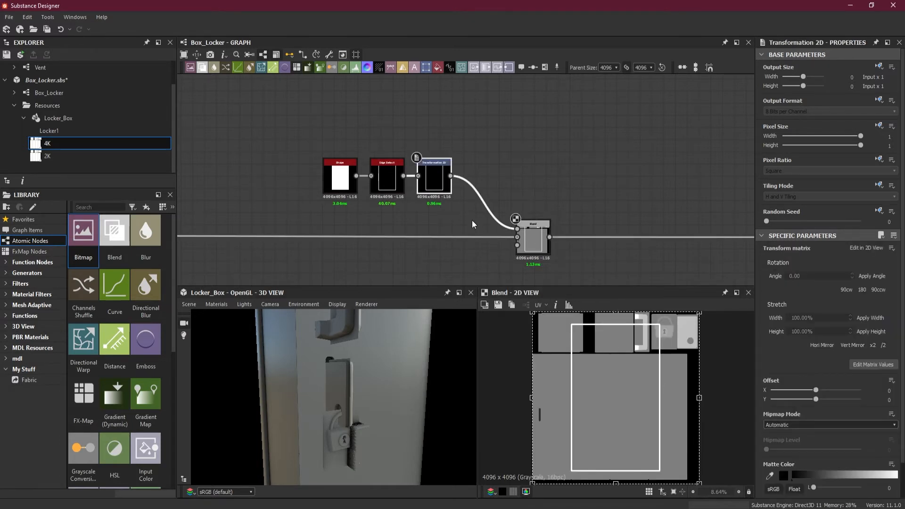
scroll(614, 391, down, 2)
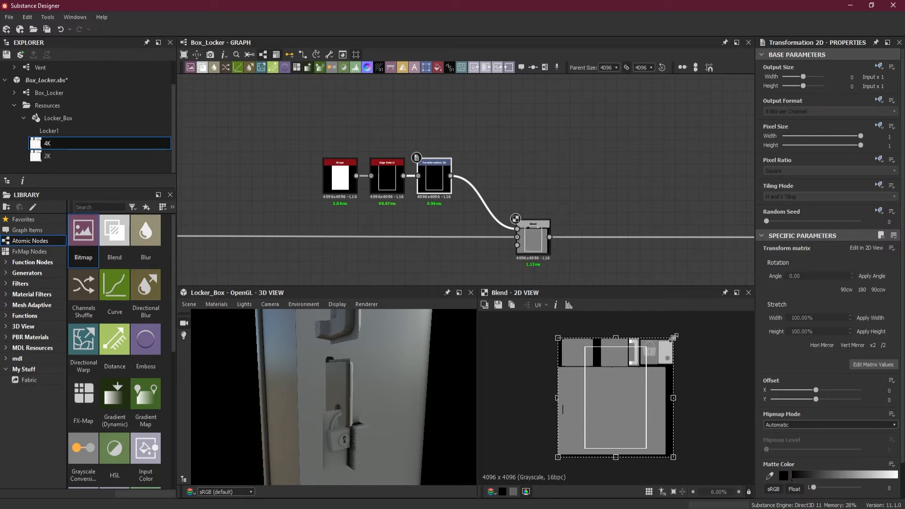
shift+drag(674, 338, 614, 386)
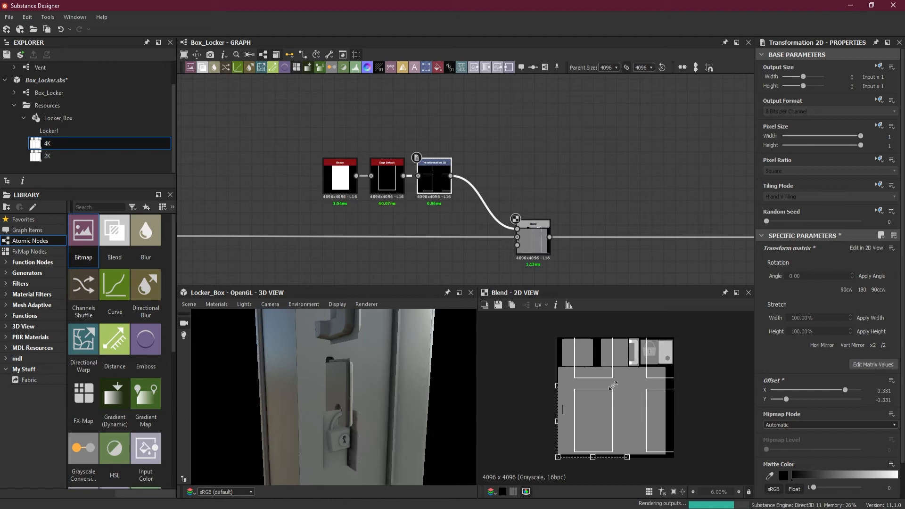
click(878, 187)
click(865, 222)
click(812, 200)
click(808, 204)
Move the outline over the locker door with an offset of about X 0.4662 and Y -0.2228.
drag(588, 462, 598, 426)
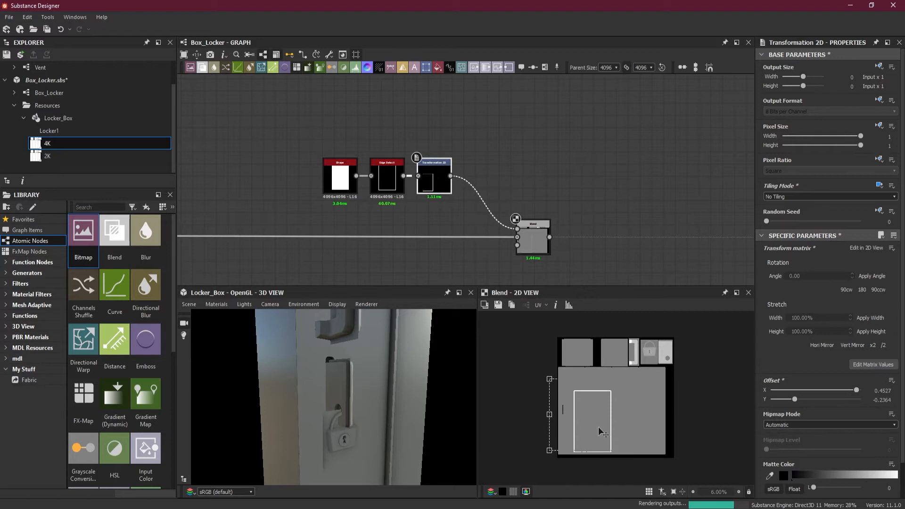
scroll(598, 426, up, 2)
mouse_move(399, 406)
mouse_down()
mouse_move(362, 410)
mouse_move(393, 398)
mouse_move(404, 412)
mouse_up()
scroll(550, 420, up, 1)
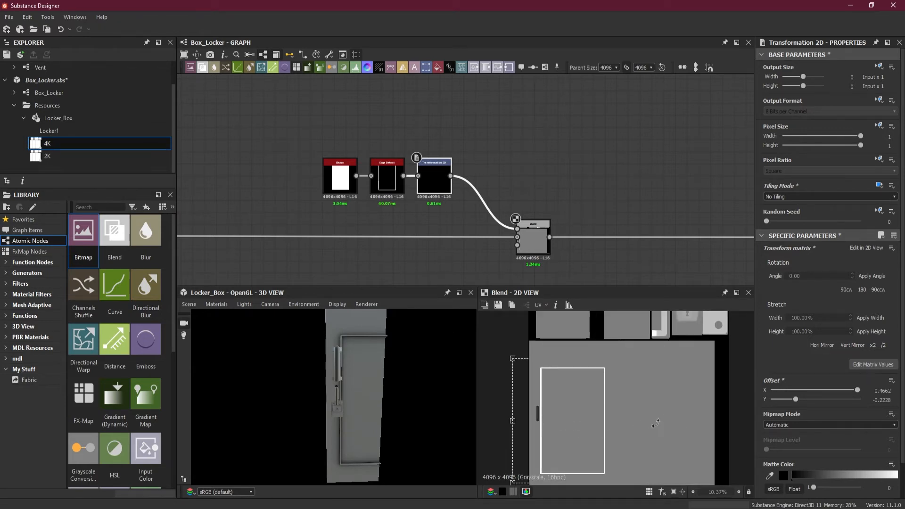
Display the Transformation 2D node in 2D and narrow its outline from both sides to fit the locker door.
double_click(434, 179)
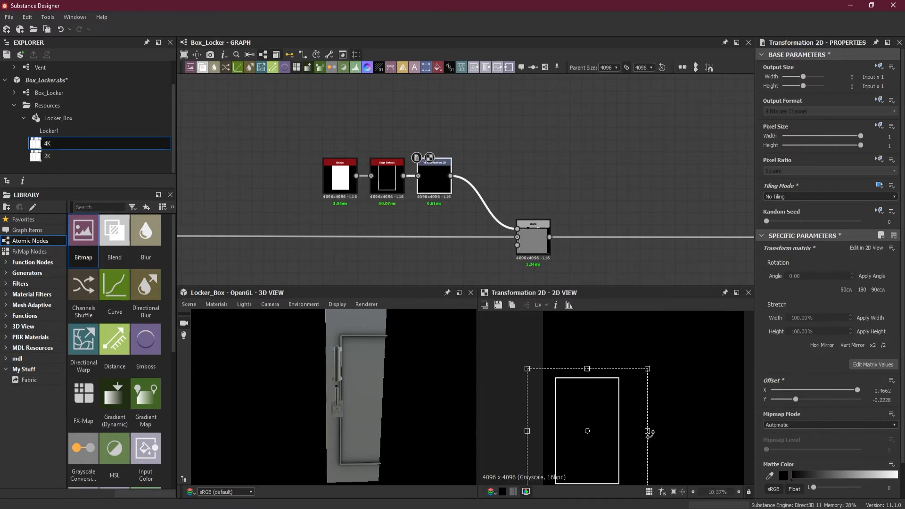
drag(649, 431, 604, 431)
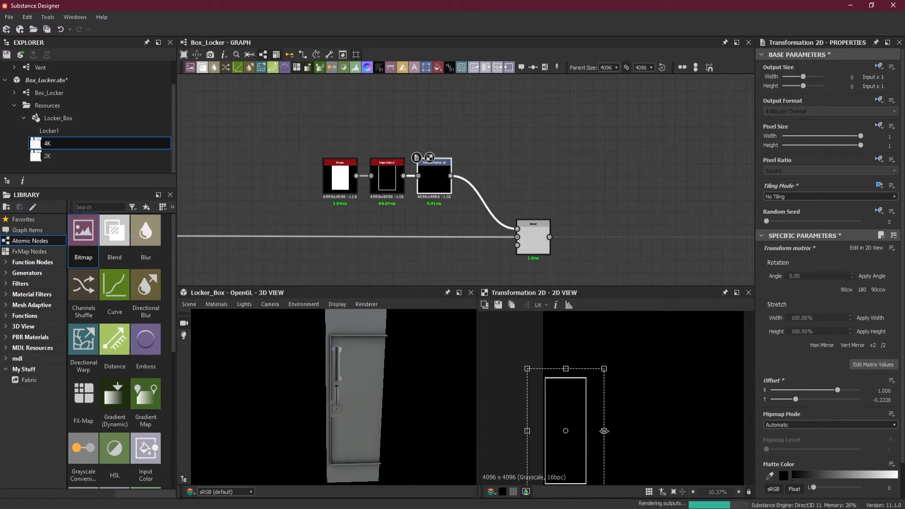
scroll(380, 372, up, 5)
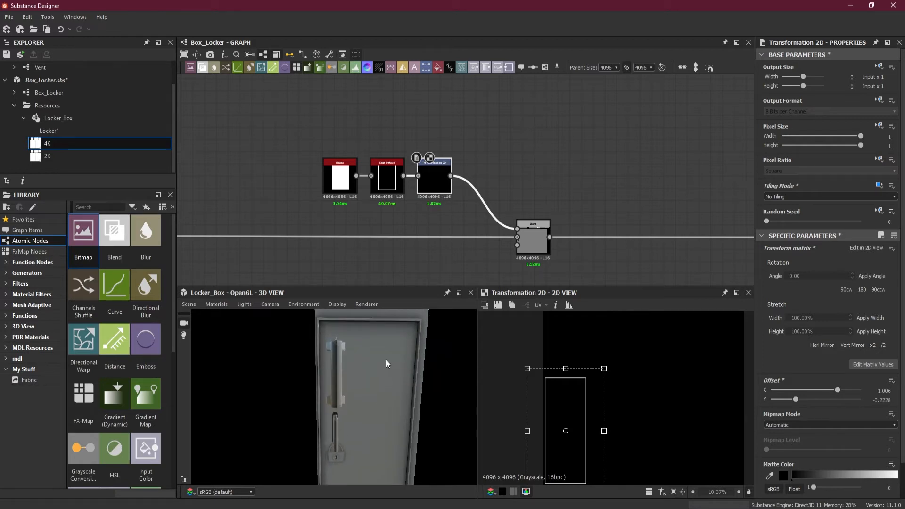
scroll(386, 359, up, 5)
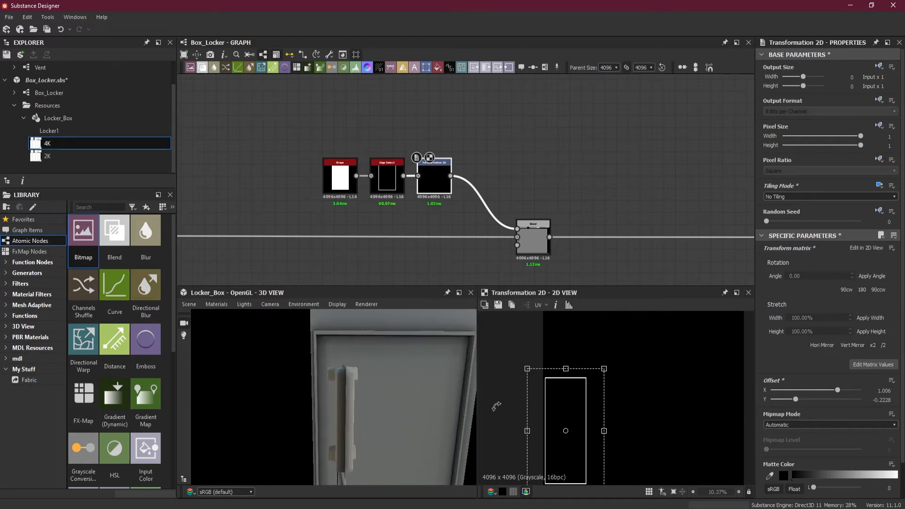
drag(528, 430, 534, 430)
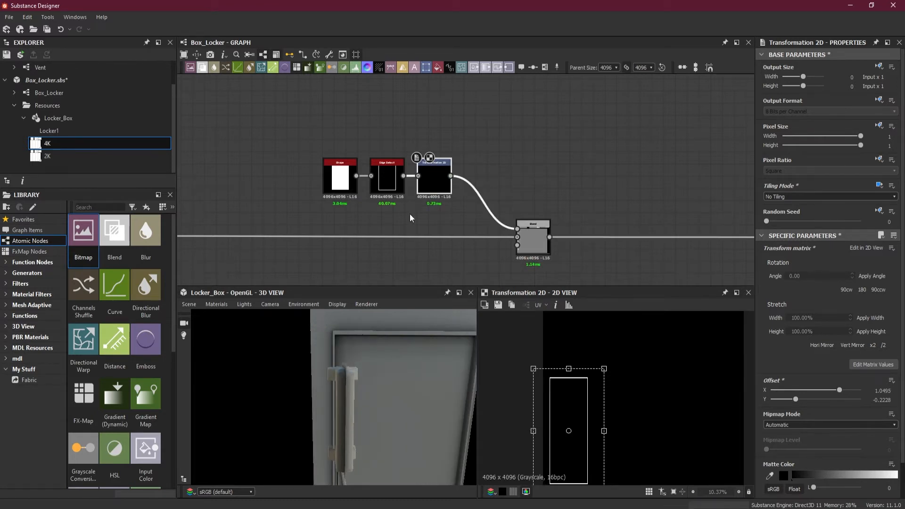
Unlink Edge Detect, move it beyond Transformation 2D, and connect the Shape node directly to Transformation 2D.
scroll(393, 173, up, 4)
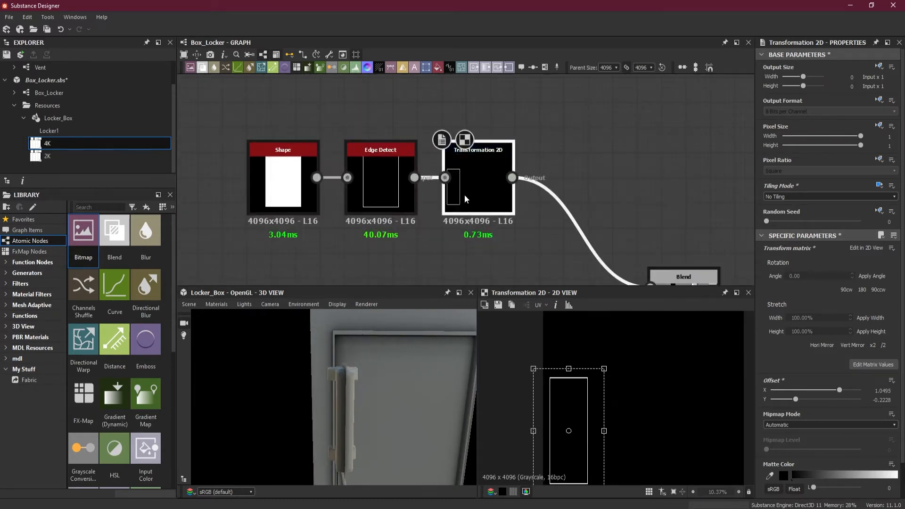
click(382, 182)
click(429, 177)
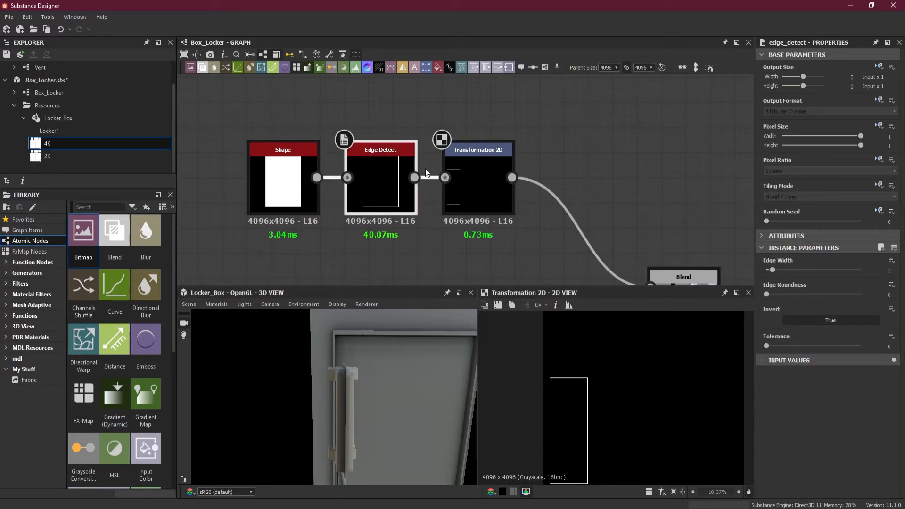
key(Delete)
click(331, 177)
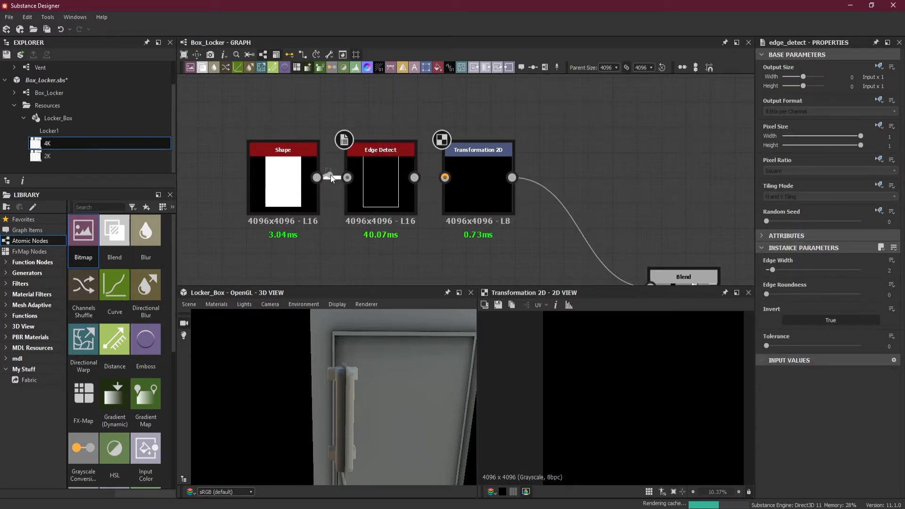
key(space)
click(339, 160)
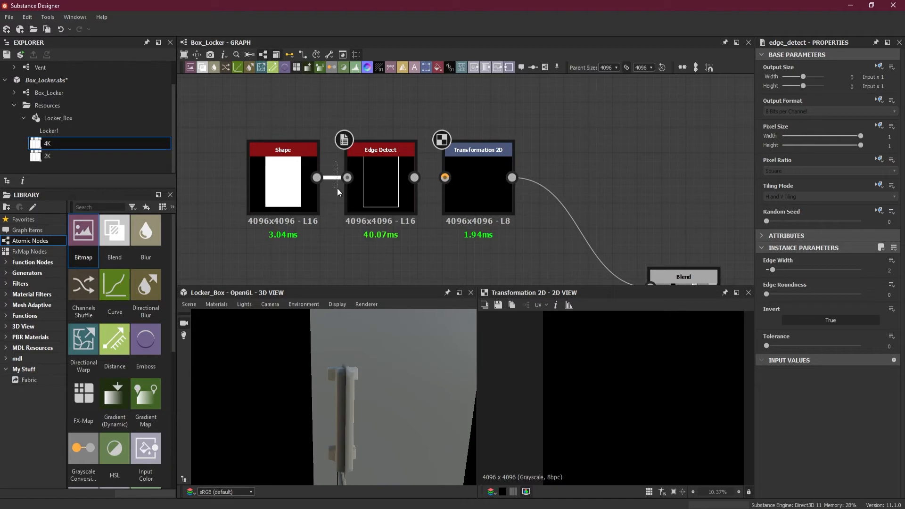
key(Delete)
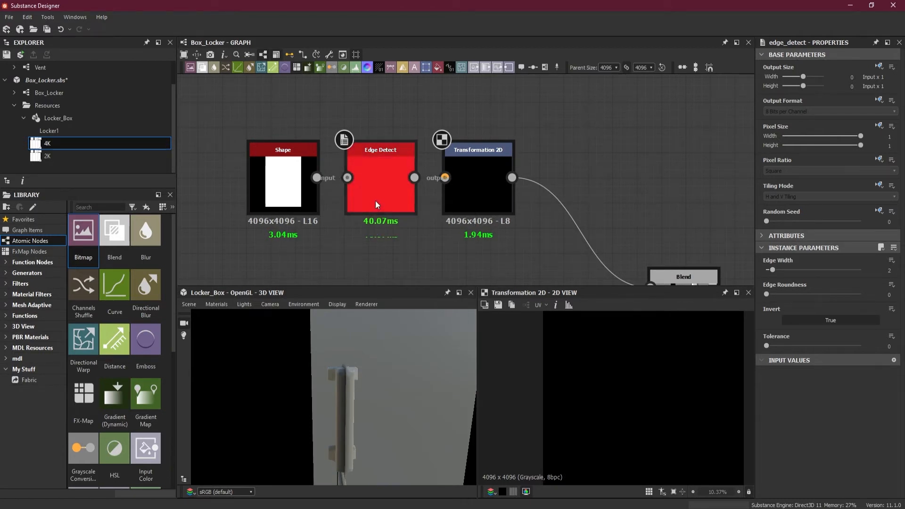
drag(376, 200, 590, 172)
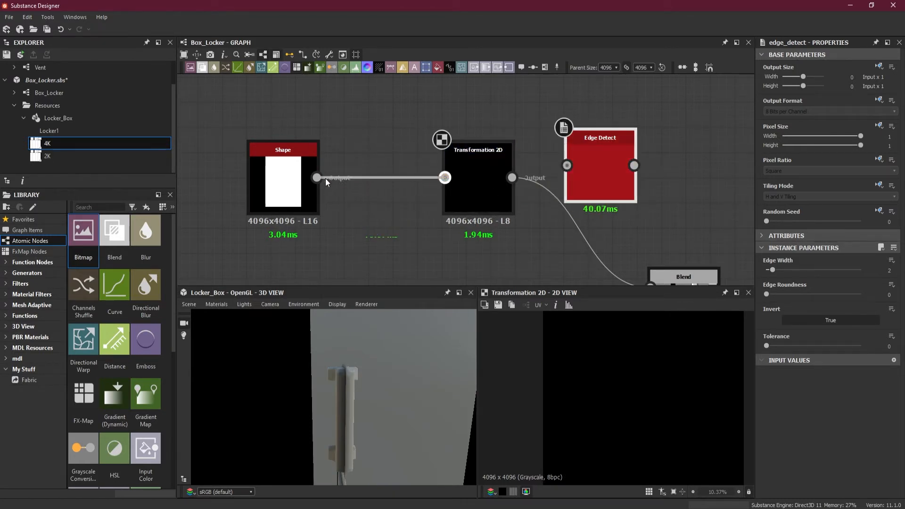
drag(471, 199, 386, 199)
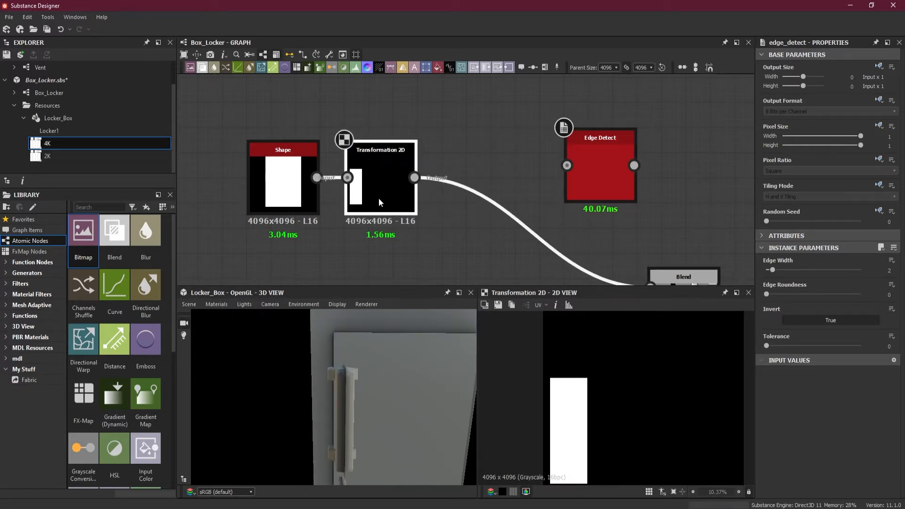
Insert the Edge Detect node between Transformation 2D and Blend, and display its output in 2D.
middle_drag(547, 208, 479, 184)
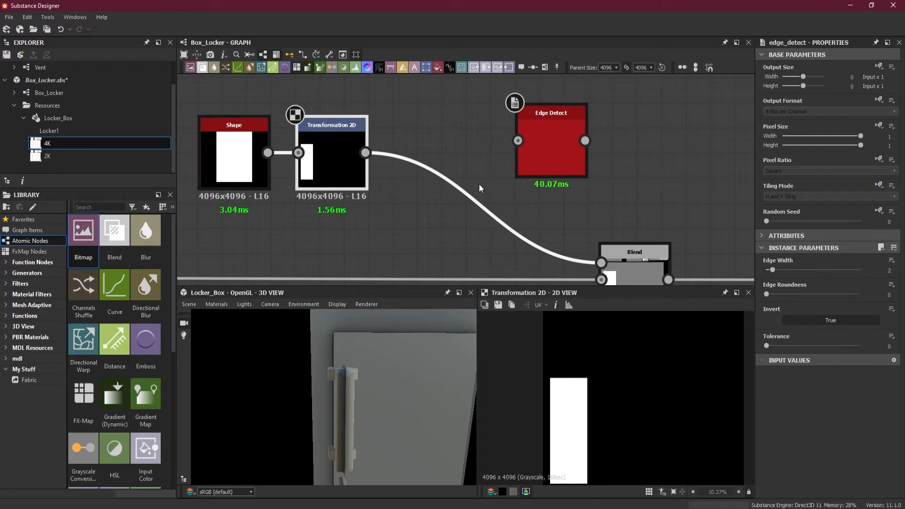
mouse_move(366, 153)
mouse_down()
mouse_move(446, 189)
mouse_move(589, 191)
mouse_move(585, 140)
mouse_move(438, 166)
mouse_move(448, 158)
mouse_move(365, 152)
mouse_up()
click(423, 179)
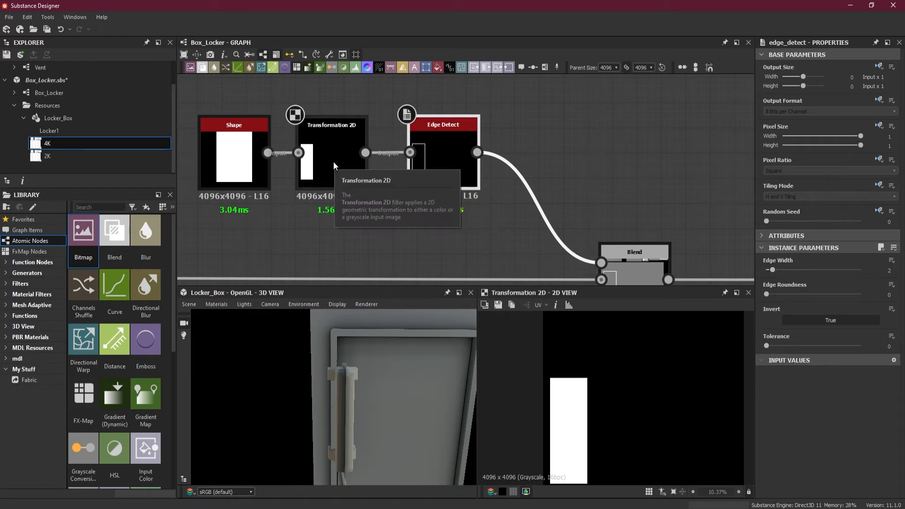
double_click(443, 161)
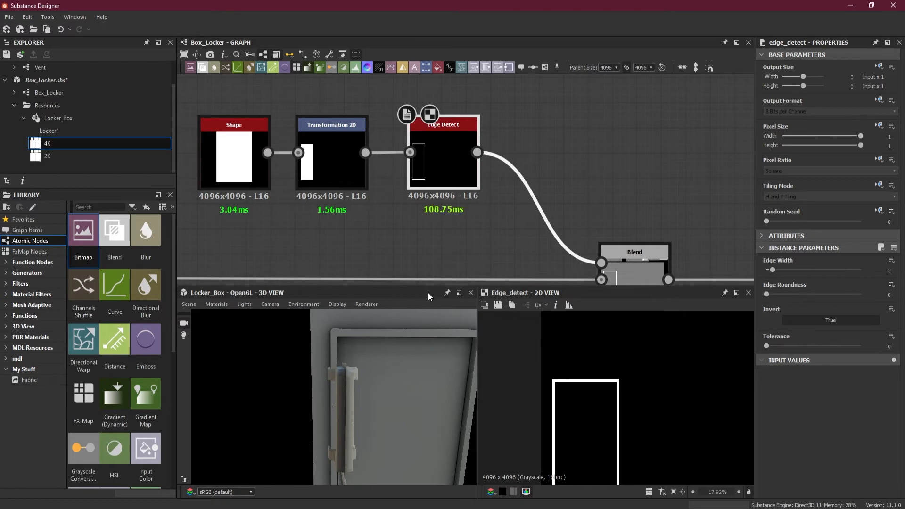
Widen the door outline on its right side with Transformation 2D, to an X offset of about 0.8485.
click(329, 153)
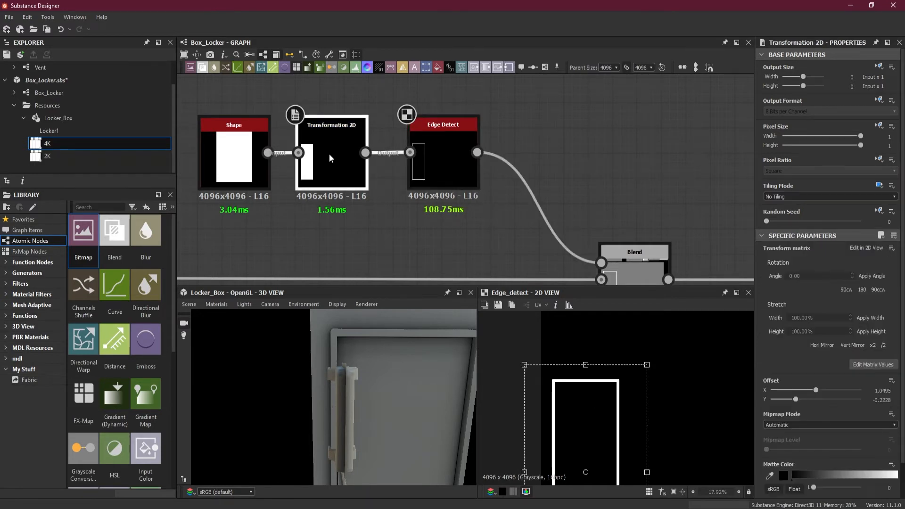
drag(598, 383, 616, 379)
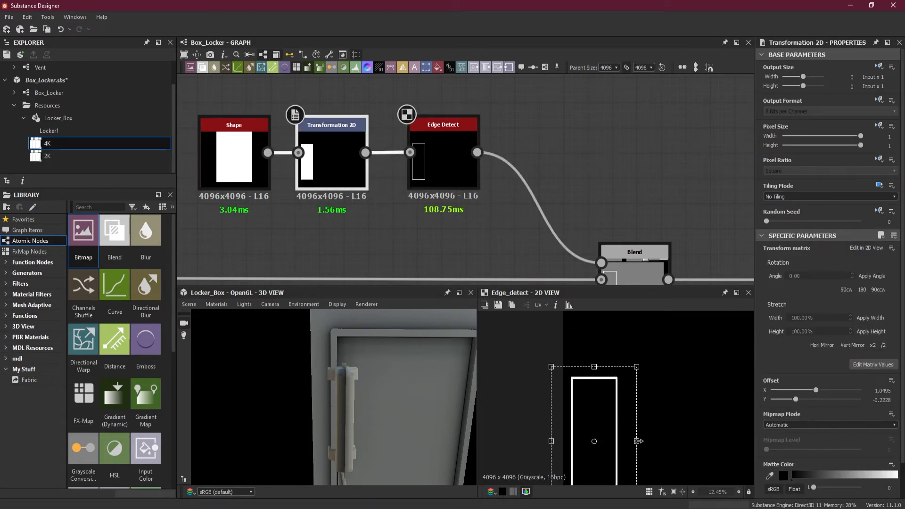
drag(642, 441, 594, 436)
scroll(609, 382, up, 2)
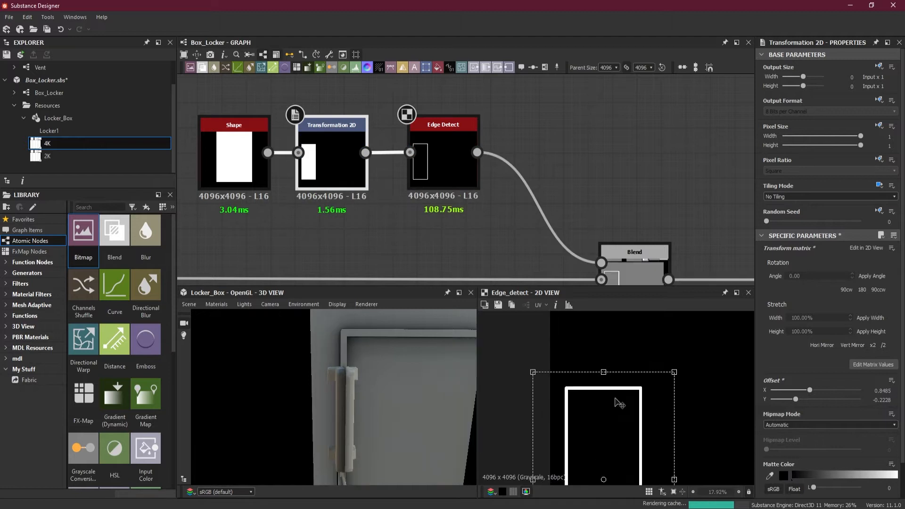
Inspect the door frame's thickness on the locker and set the Edge Detect node's edge width to 1.
drag(428, 383, 406, 366)
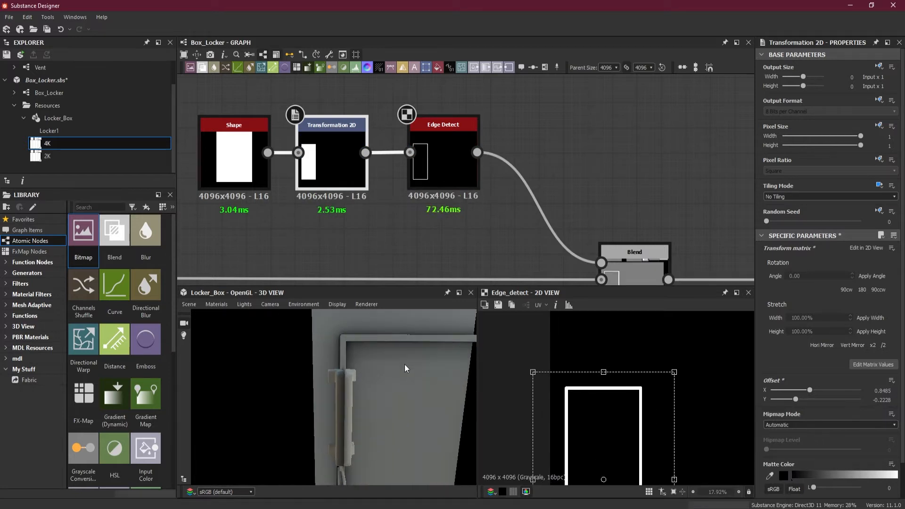
scroll(405, 364, up, 2)
middle_drag(608, 441, 647, 352)
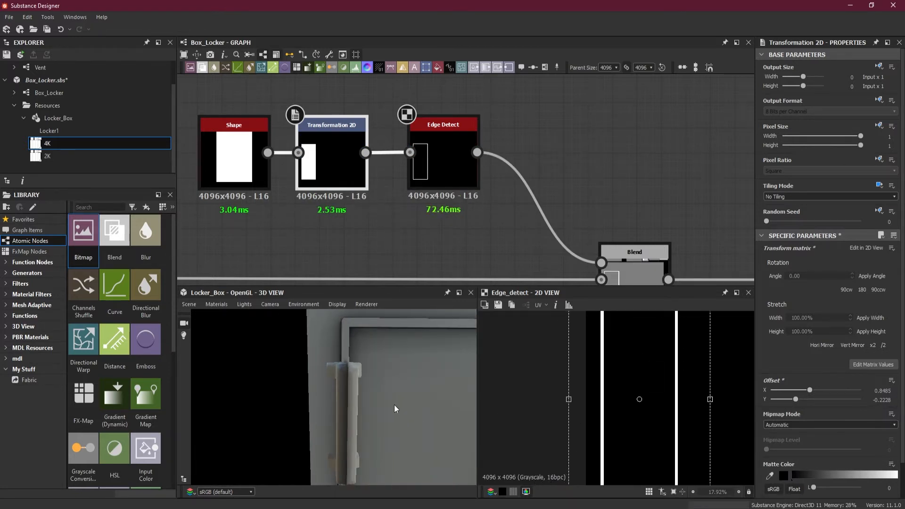
drag(358, 346, 474, 327)
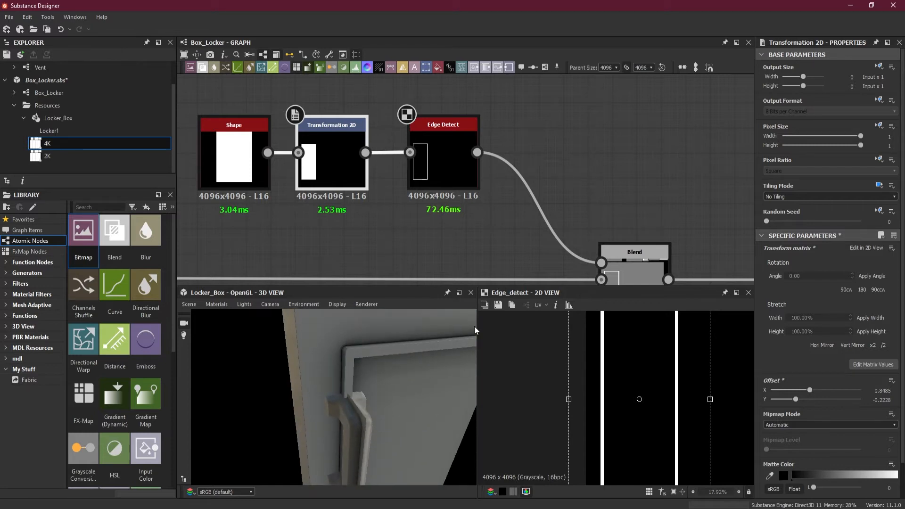
click(444, 171)
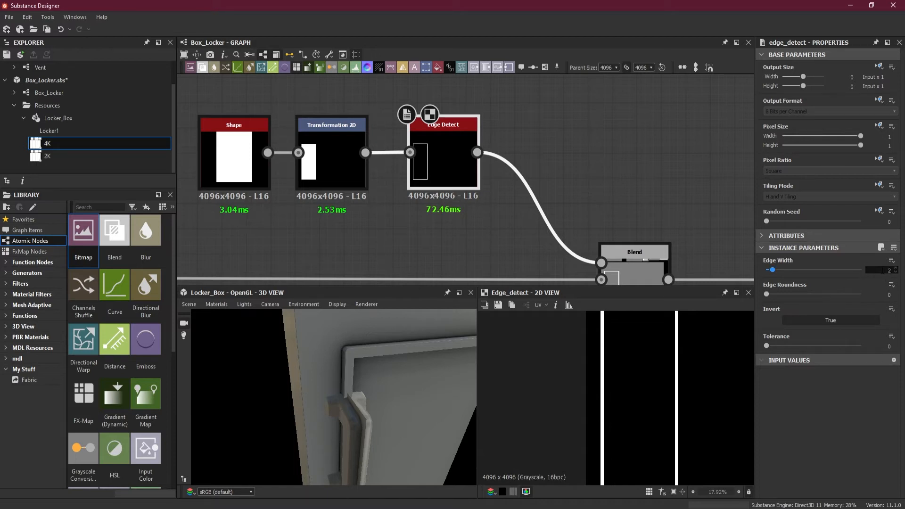
click(890, 270)
text(1)
key(Return)
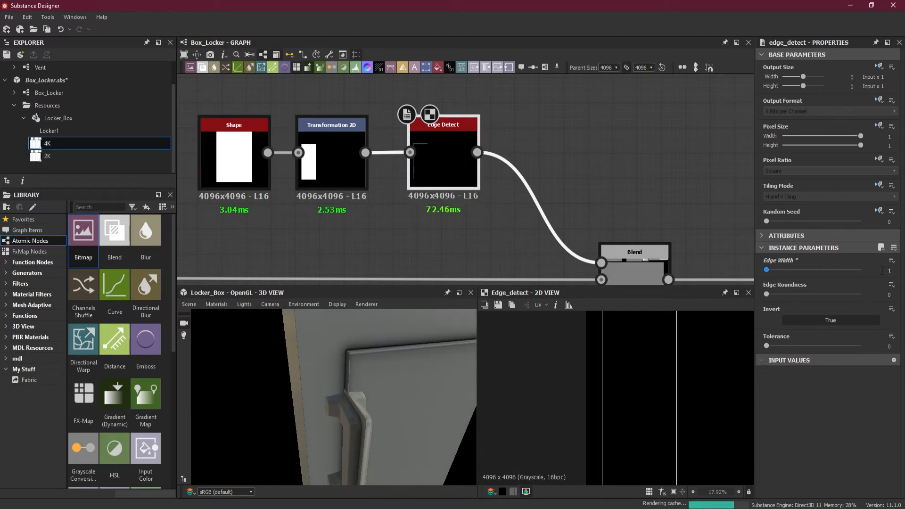
Extend the thin outline's left side with Transformation 2D, to an X offset of about 0.8207.
scroll(656, 324, up, 5)
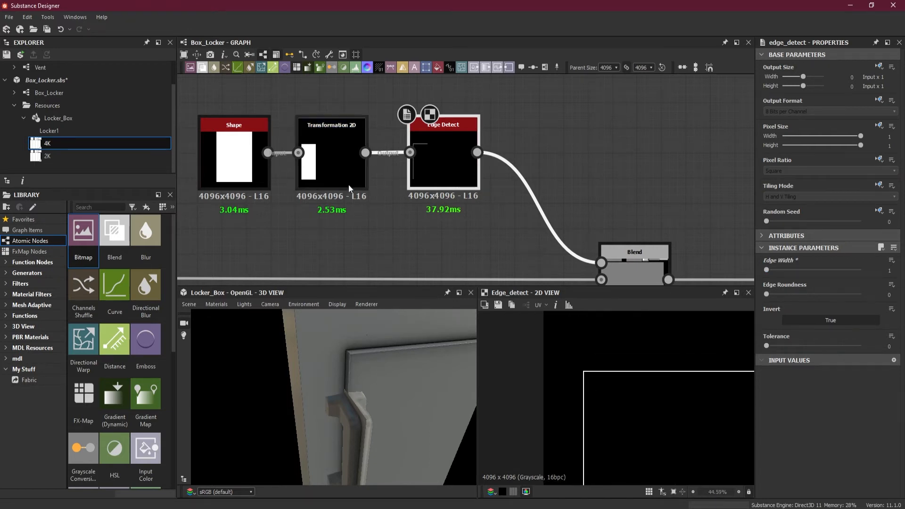
click(333, 157)
middle_drag(639, 434, 636, 377)
drag(358, 400, 492, 390)
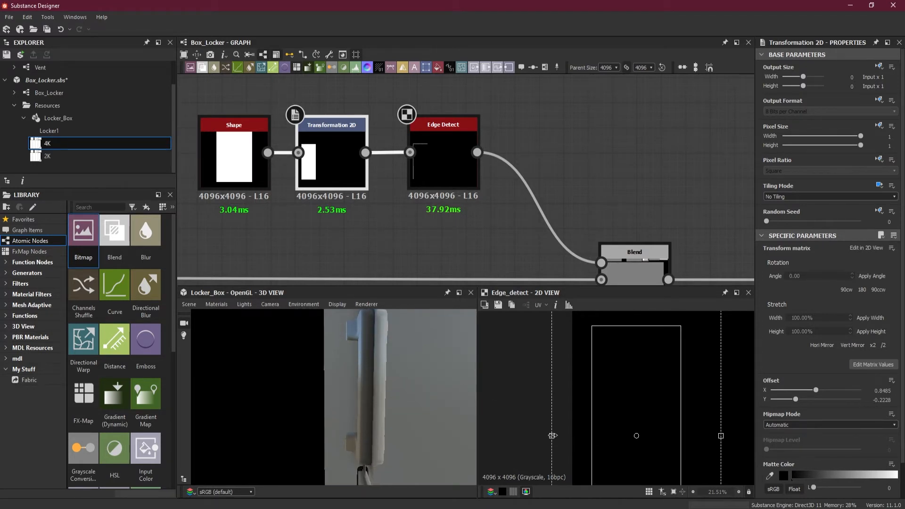
drag(551, 436, 542, 436)
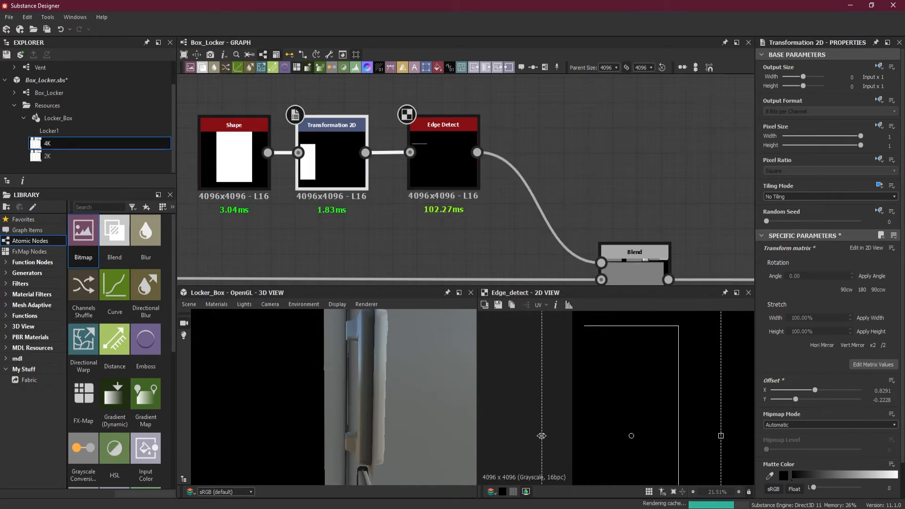
drag(541, 436, 536, 436)
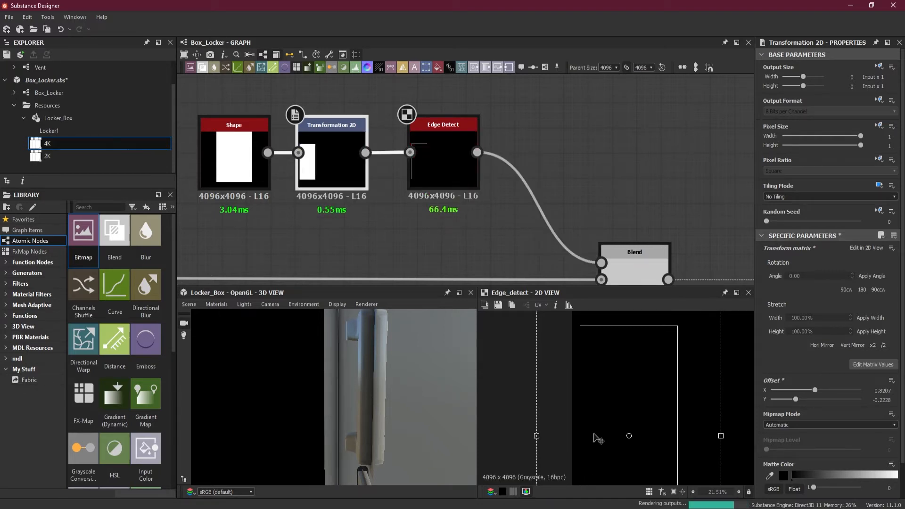
Try to stretch the outline's right side to an X offset of about 0.3183, and undo the change.
scroll(613, 431, down, 5)
scroll(586, 427, up, 4)
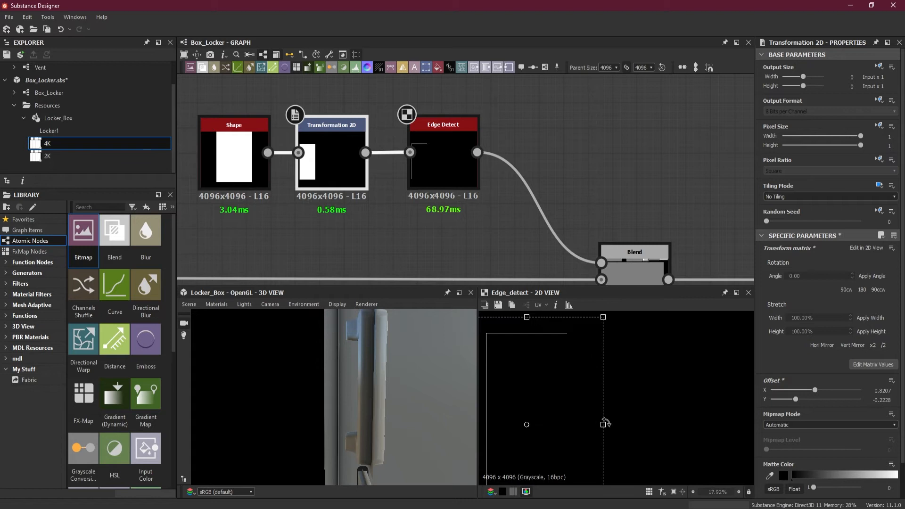
scroll(603, 425, up, 1)
key(ctrl+z)
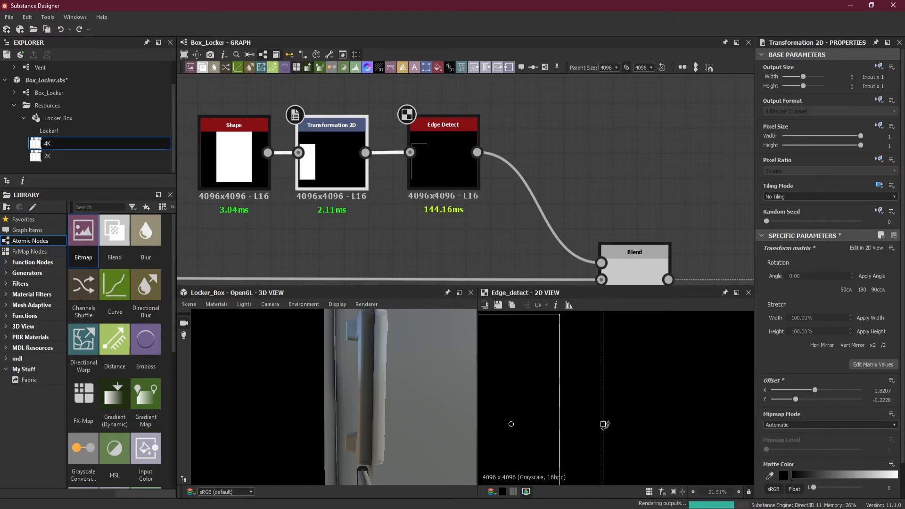
drag(608, 425, 716, 426)
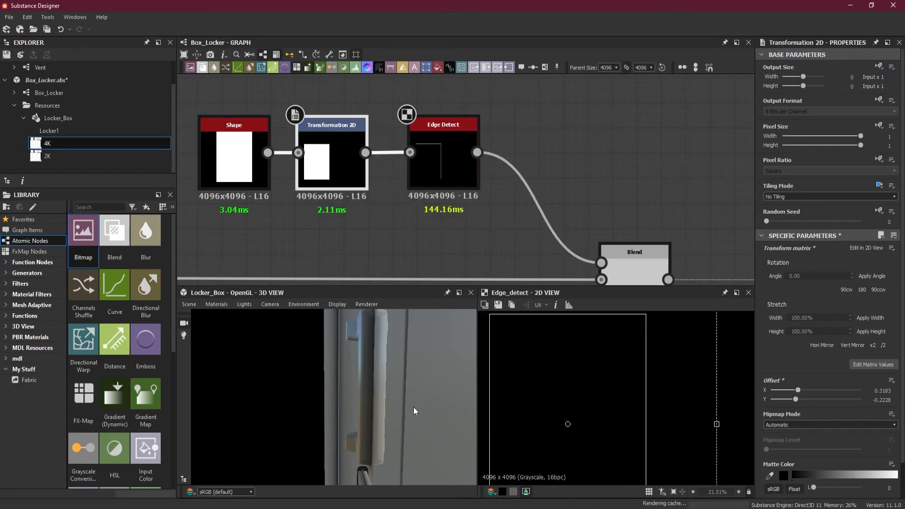
scroll(414, 411, down, 5)
drag(412, 417, 401, 437)
key(ctrl+z)
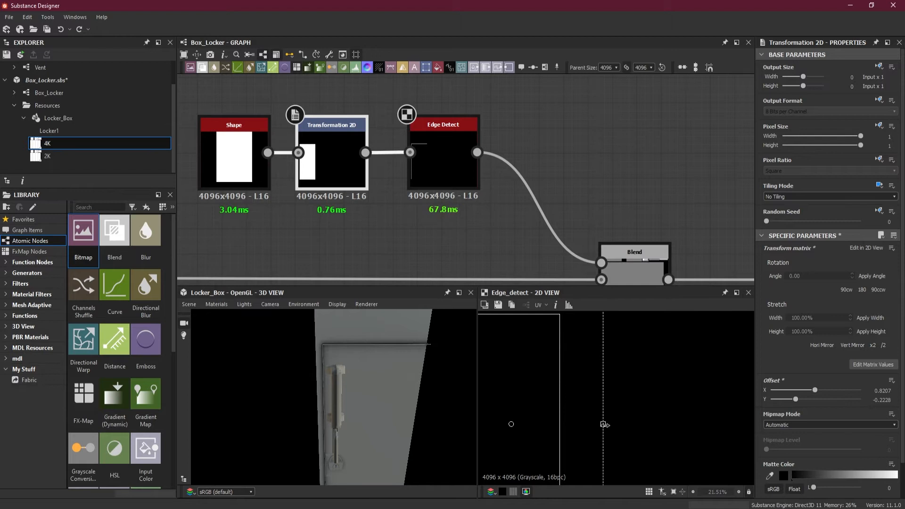
Adjust the outline's right edge and shift the outline left over the door, to an X offset of about 0.9195.
drag(604, 425, 653, 425)
scroll(566, 424, down, 3)
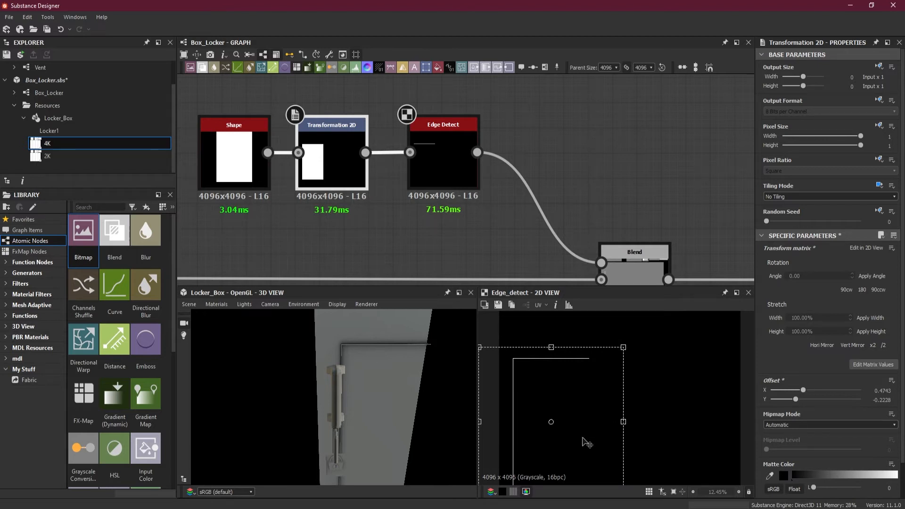
drag(568, 426, 561, 426)
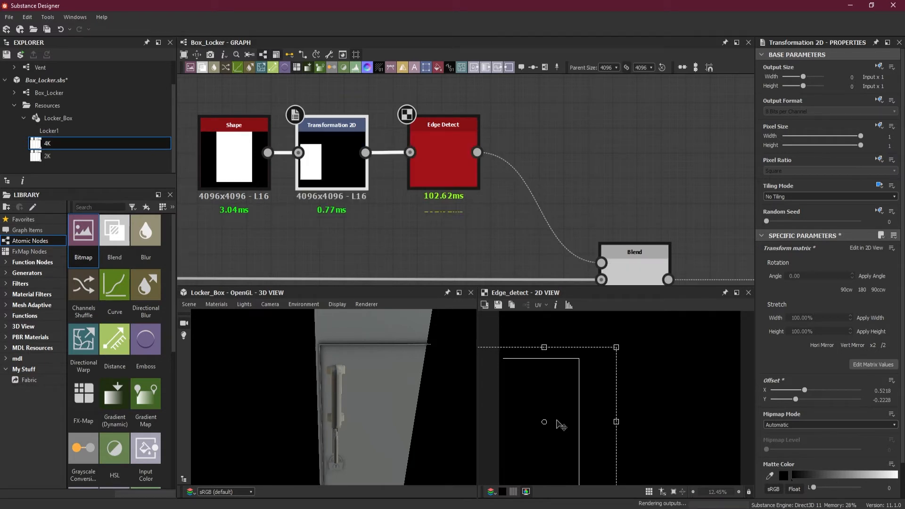
drag(616, 422, 576, 423)
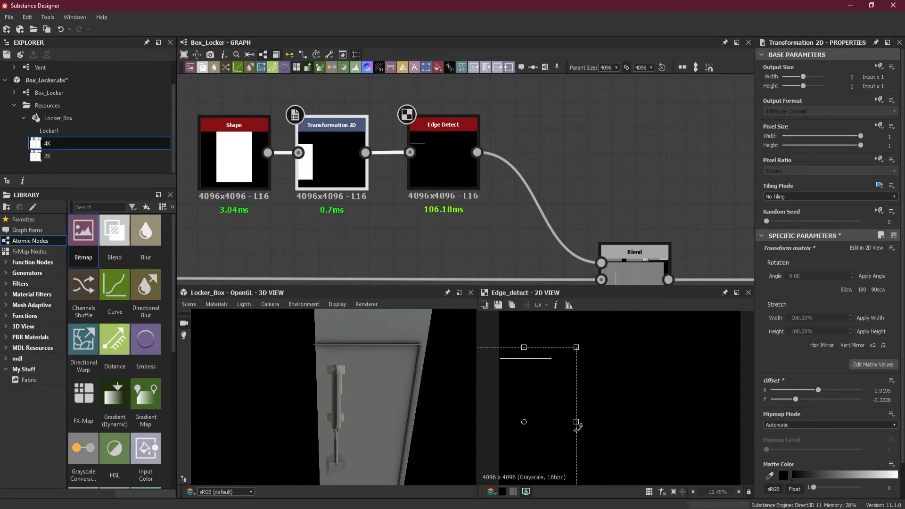
Narrow the outline from both sides and nudge it slightly left, to an X offset of about 1.0748.
scroll(547, 421, down, 2)
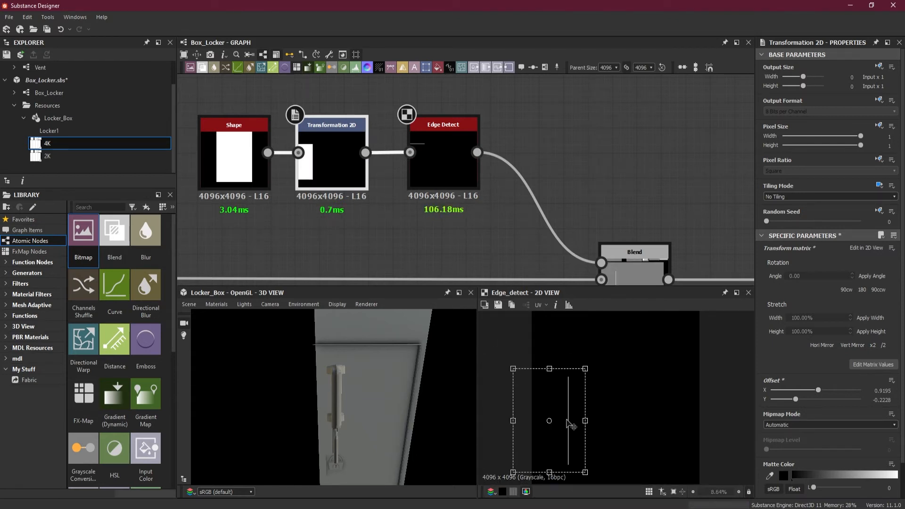
drag(513, 420, 522, 419)
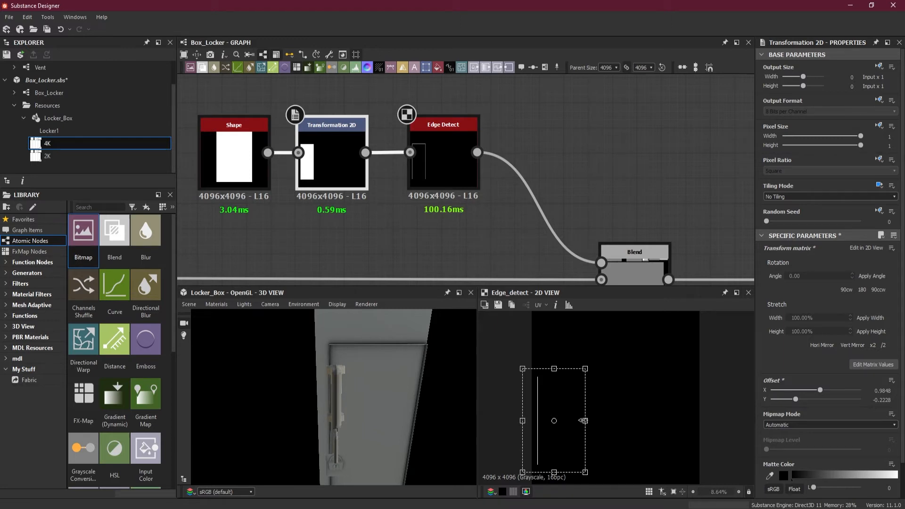
drag(586, 420, 583, 421)
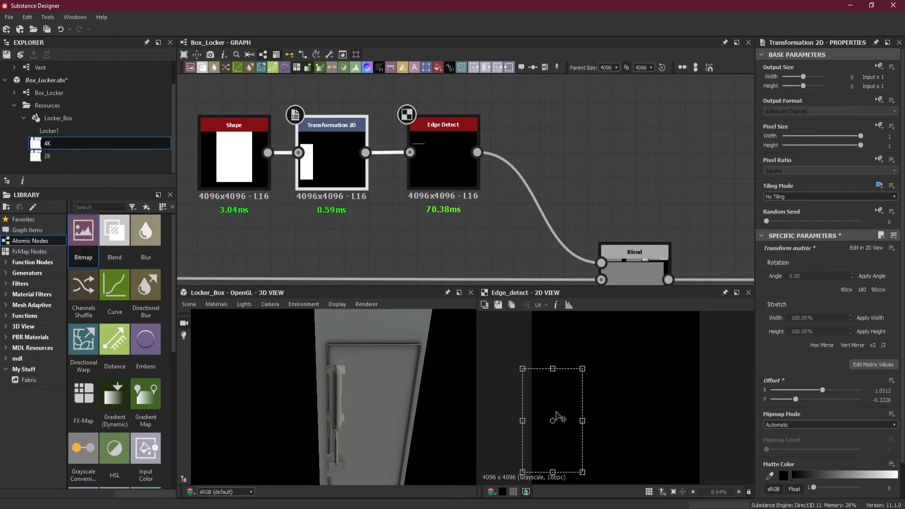
drag(556, 409, 555, 409)
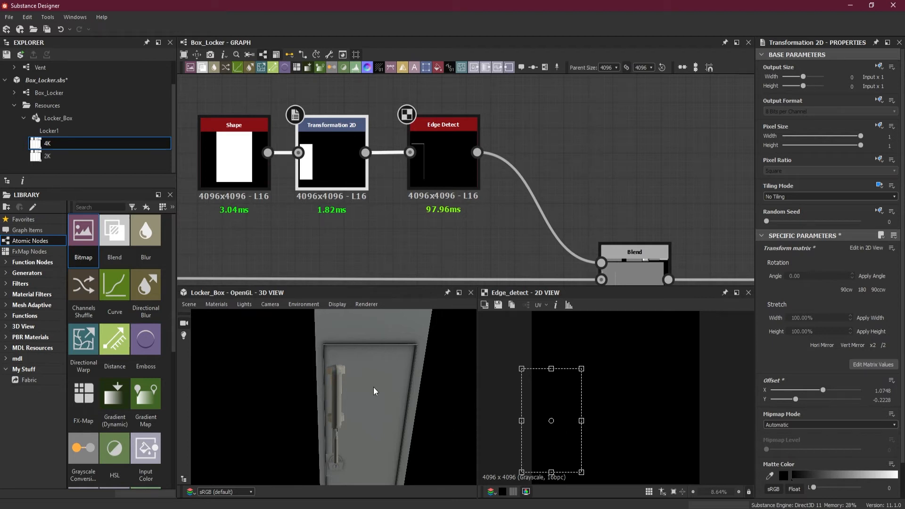
Widen the outline slightly on both sides to fit the door width, with an X offset of about 1.0188.
scroll(374, 392, up, 3)
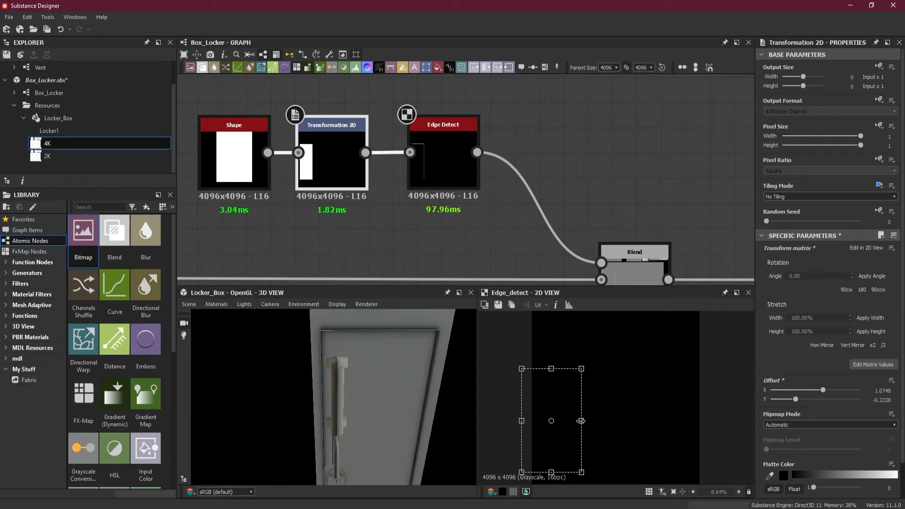
drag(582, 420, 583, 421)
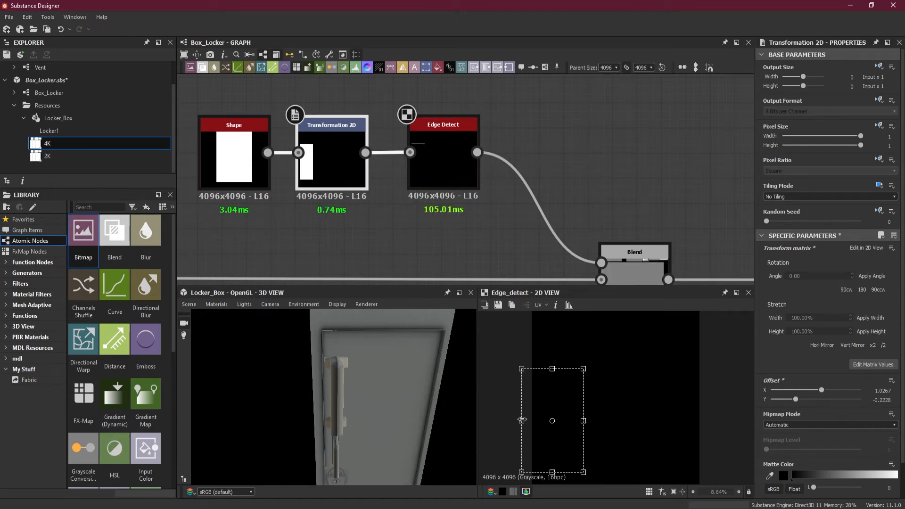
drag(522, 420, 520, 420)
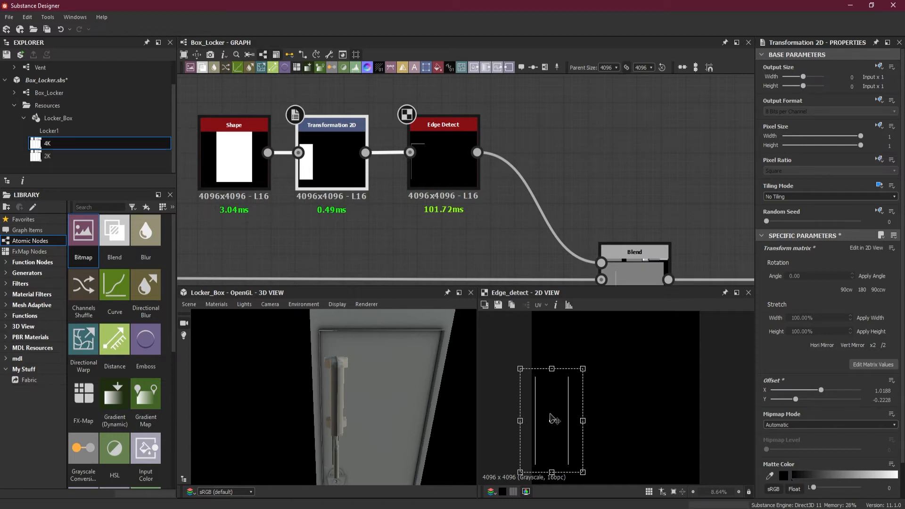
Stretch the outline upward and downward to cover the door's height, with a Y offset of about -0.142.
scroll(466, 387, down, 5)
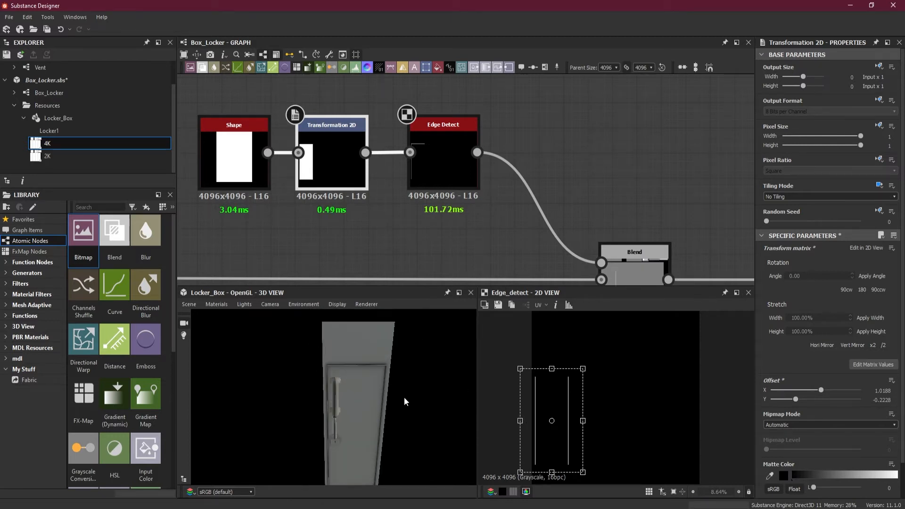
drag(400, 427, 406, 398)
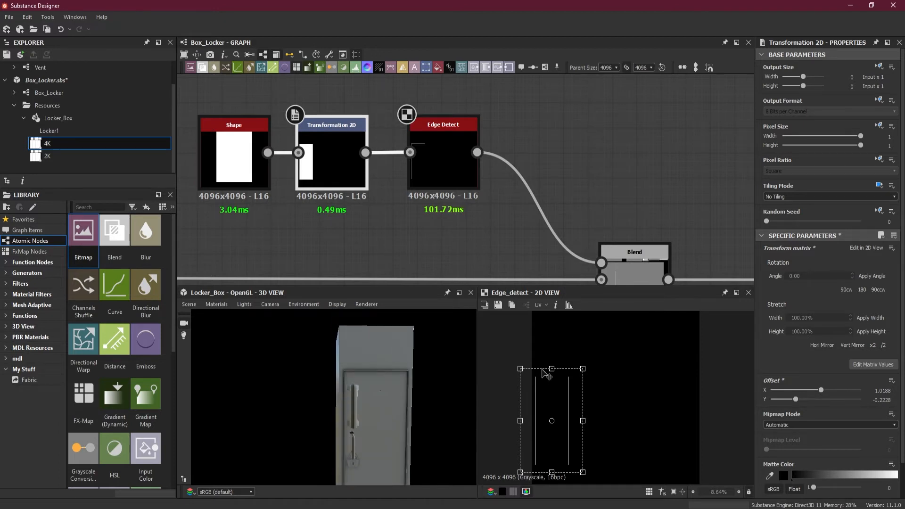
drag(553, 365, 553, 353)
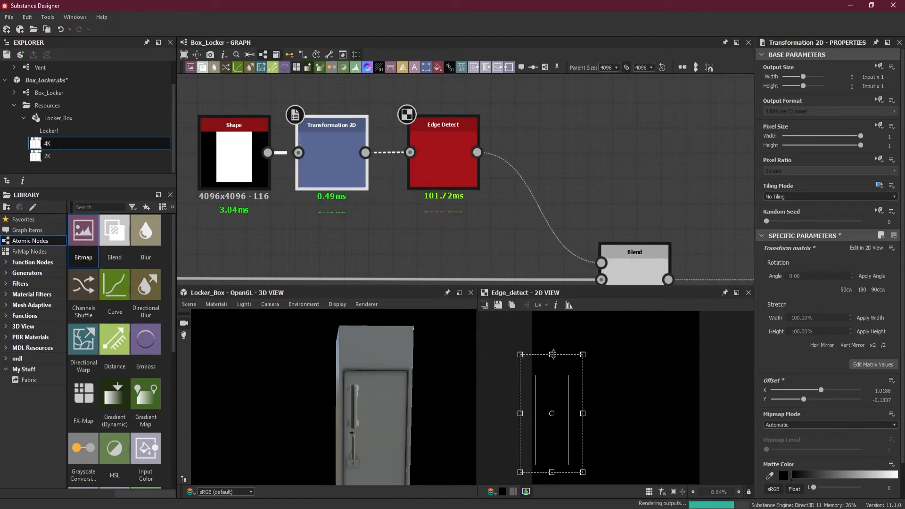
drag(552, 355, 552, 352)
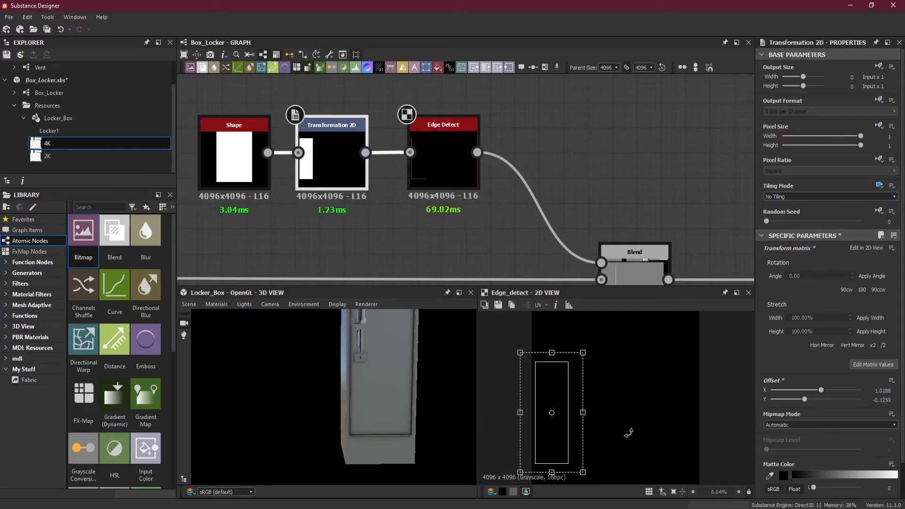
drag(552, 471, 553, 477)
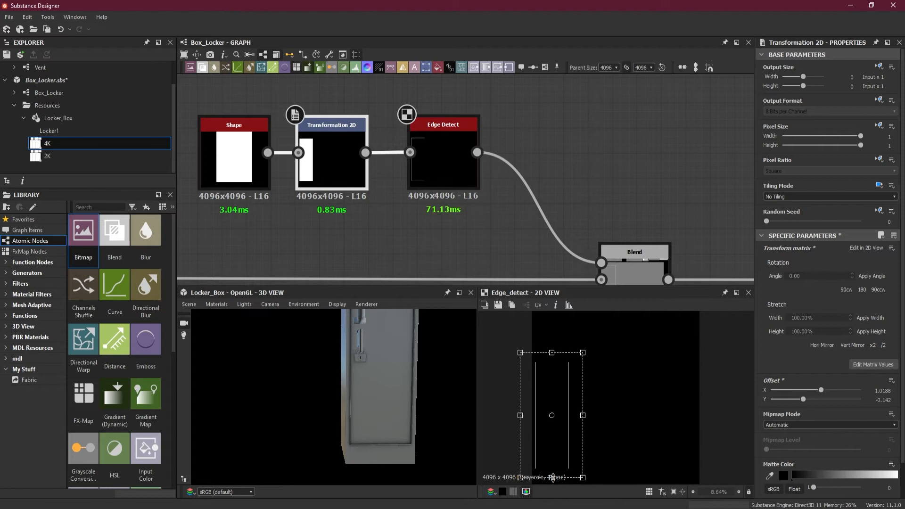
drag(370, 395, 342, 413)
scroll(374, 363, up, 3)
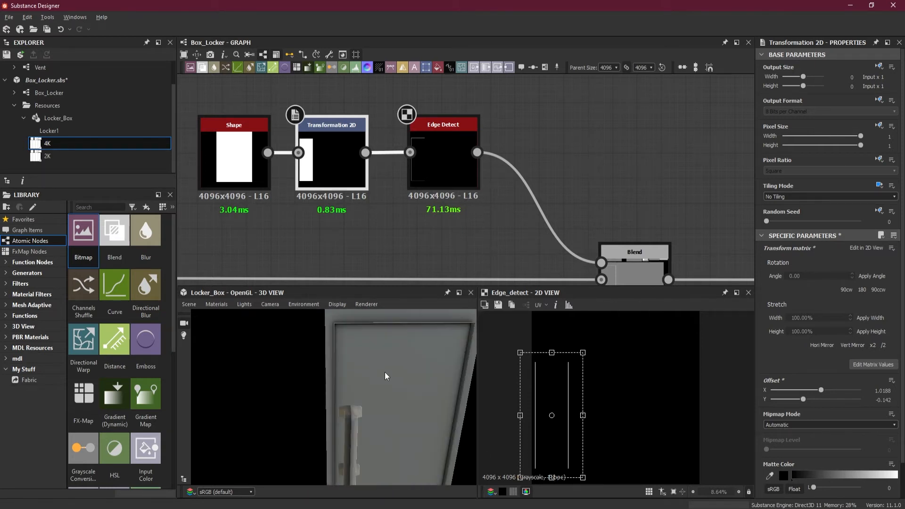
Set the blending mode of the Blend node that receives the door outline to Subtract.
drag(386, 376, 405, 390)
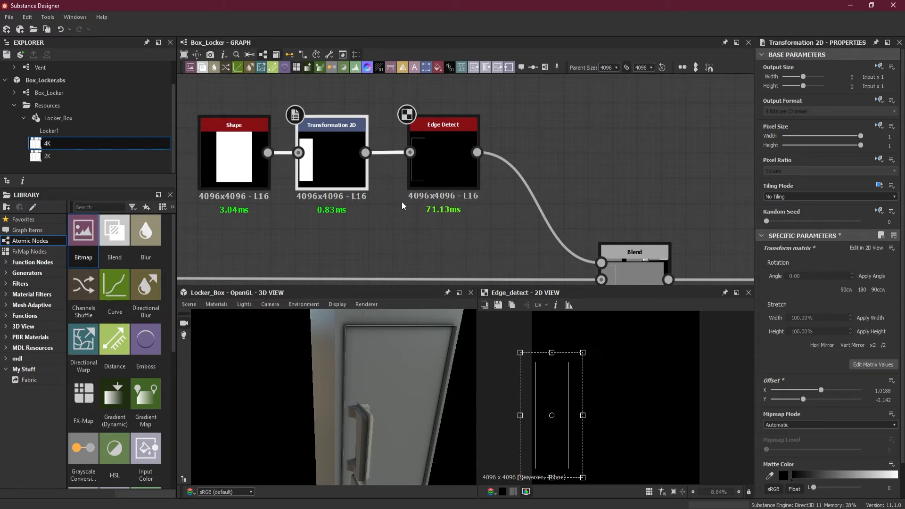
click(632, 269)
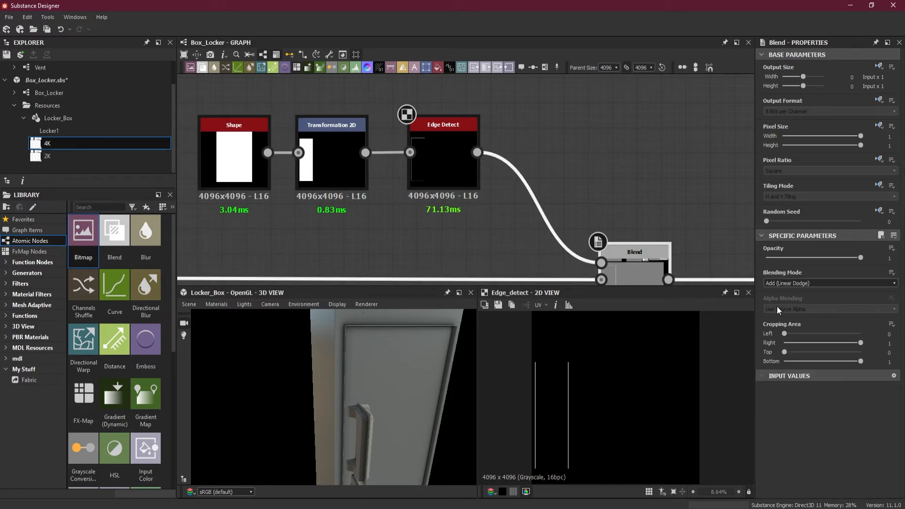
click(792, 283)
click(799, 303)
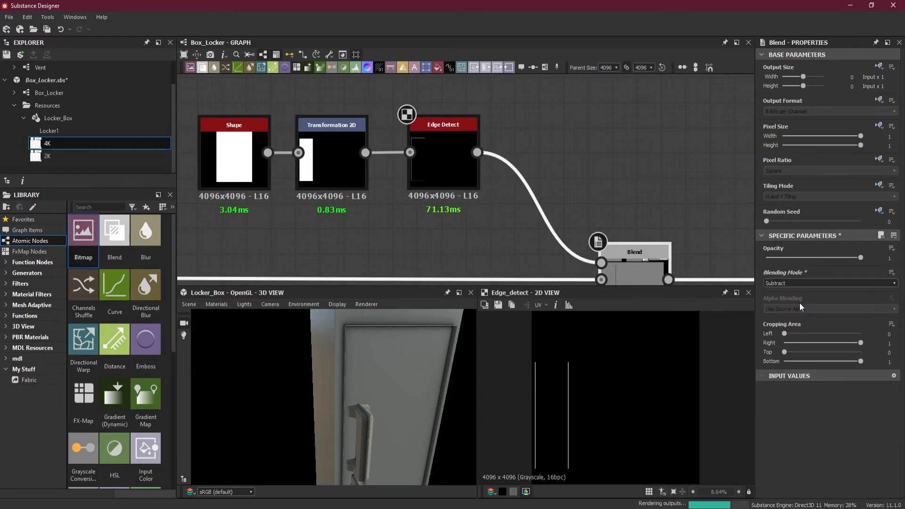
Examine the door and handle from several angles and locate the node chains that form the handle mask.
mouse_move(409, 360)
mouse_down()
mouse_move(360, 344)
mouse_move(373, 391)
mouse_move(409, 361)
mouse_move(374, 324)
mouse_move(393, 380)
mouse_move(385, 406)
mouse_move(403, 436)
mouse_move(379, 366)
mouse_move(402, 353)
mouse_up()
right_drag(401, 350, 399, 379)
drag(358, 398, 385, 386)
scroll(348, 368, up, 5)
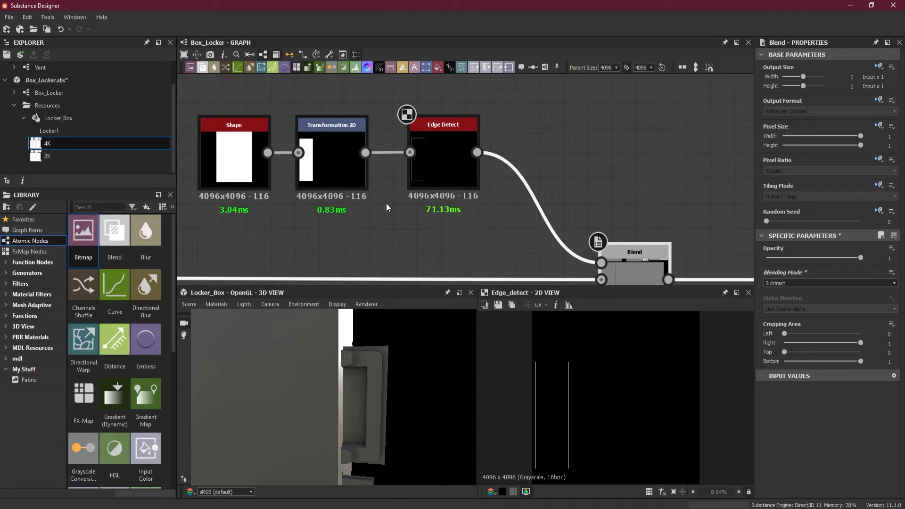
scroll(357, 200, down, 5)
middle_drag(346, 211, 495, 214)
middle_drag(406, 175, 547, 168)
middle_drag(329, 169, 377, 163)
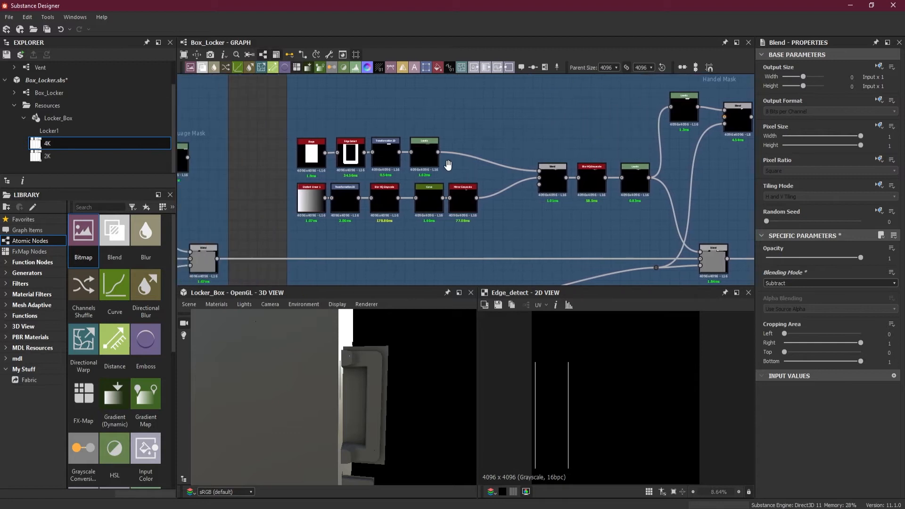
scroll(377, 163, up, 4)
scroll(372, 313, up, 4)
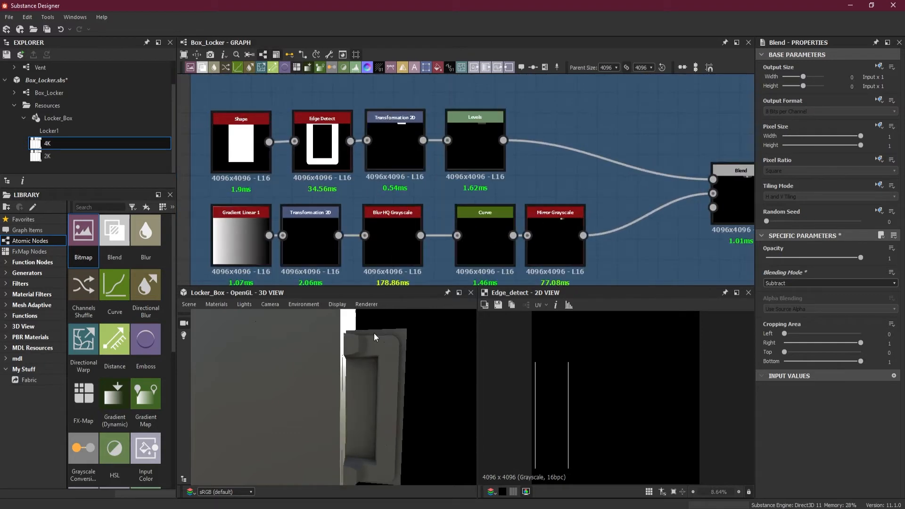
drag(393, 360, 431, 279)
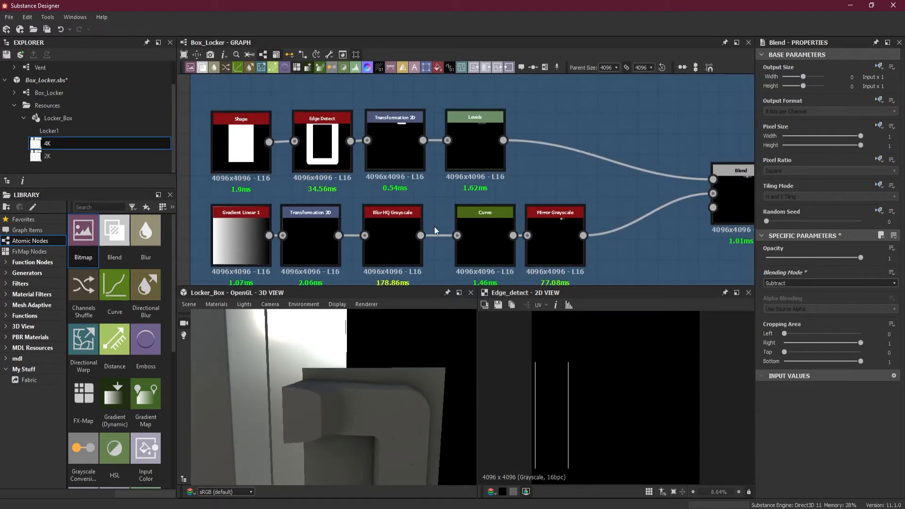
Squash the handle's linear gradient to about half its height in its Transformation 2D node, with a Y offset of about 32.7398.
click(308, 242)
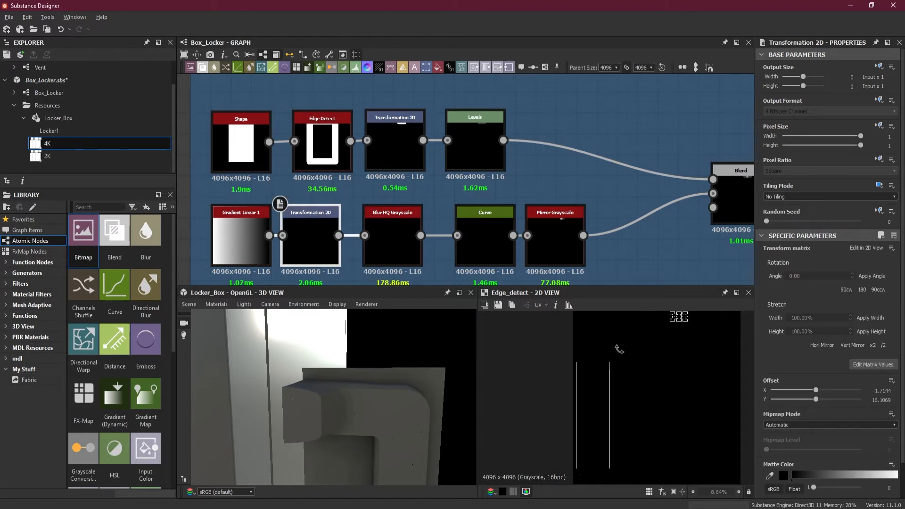
double_click(331, 244)
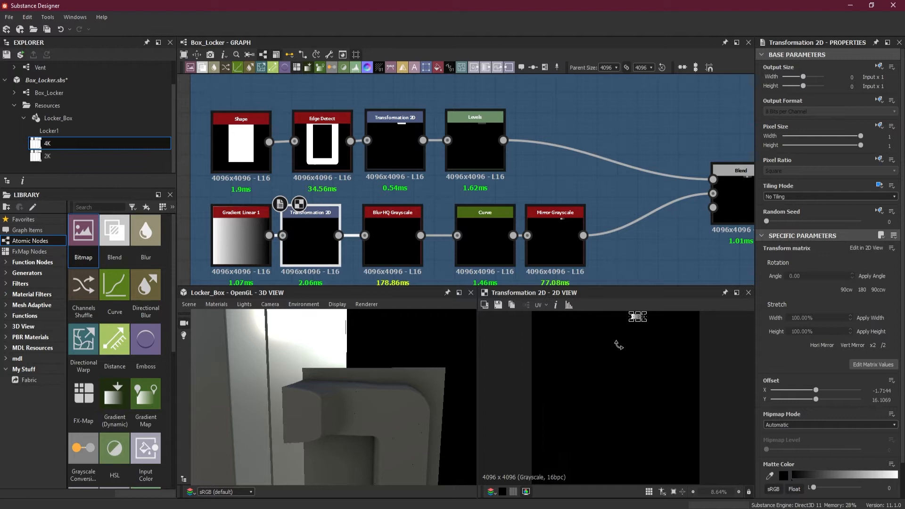
scroll(684, 333, up, 3)
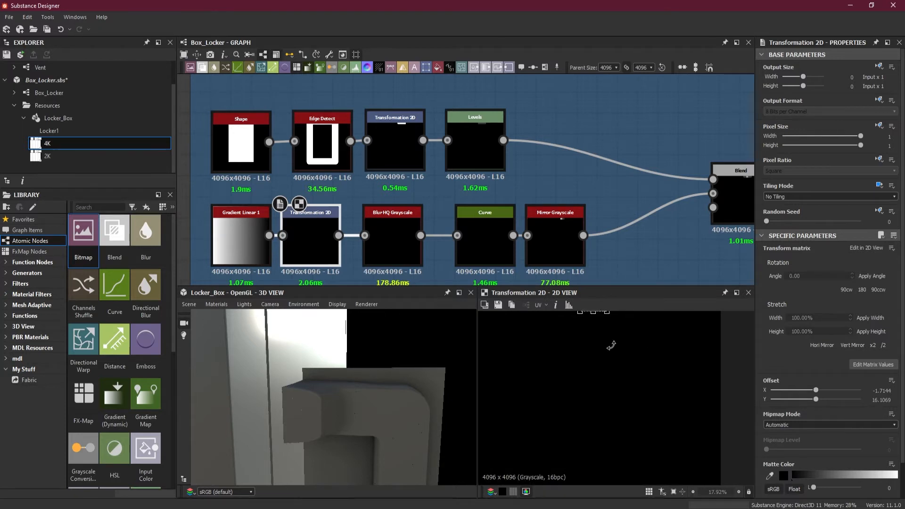
middle_drag(611, 346, 613, 388)
scroll(613, 388, up, 6)
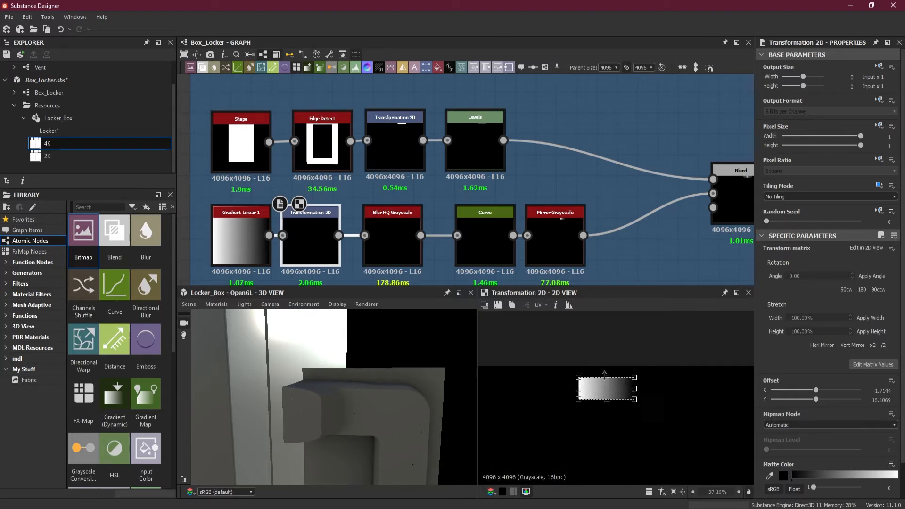
drag(604, 420, 604, 396)
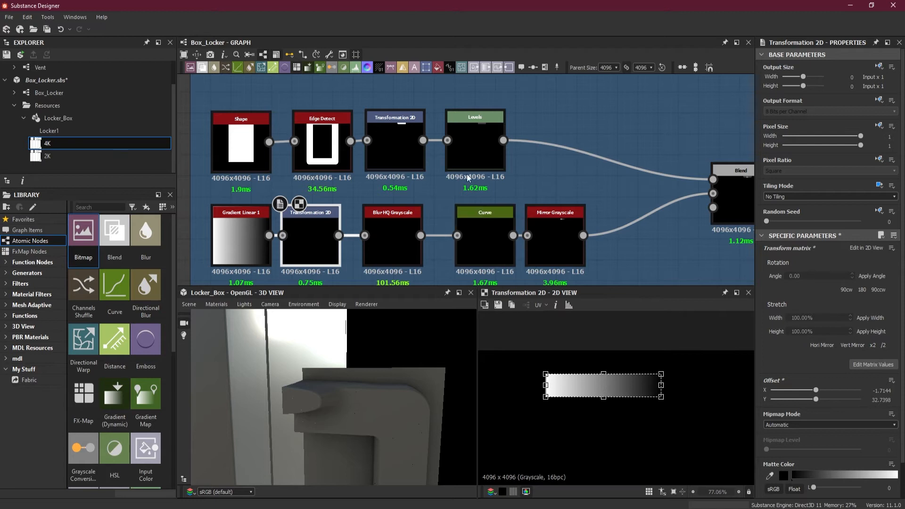
Thin the handle frame by reducing its Edge Detect node's edge width to about 6.67.
click(337, 158)
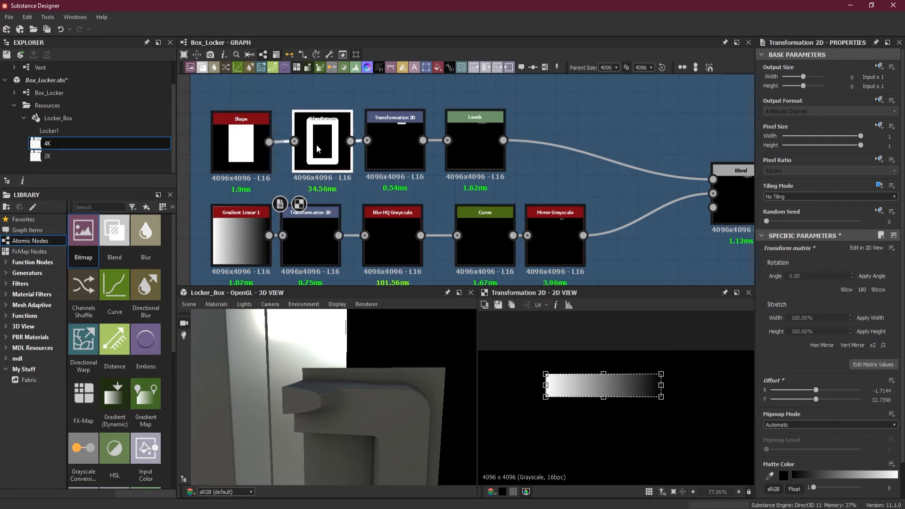
drag(857, 273, 846, 271)
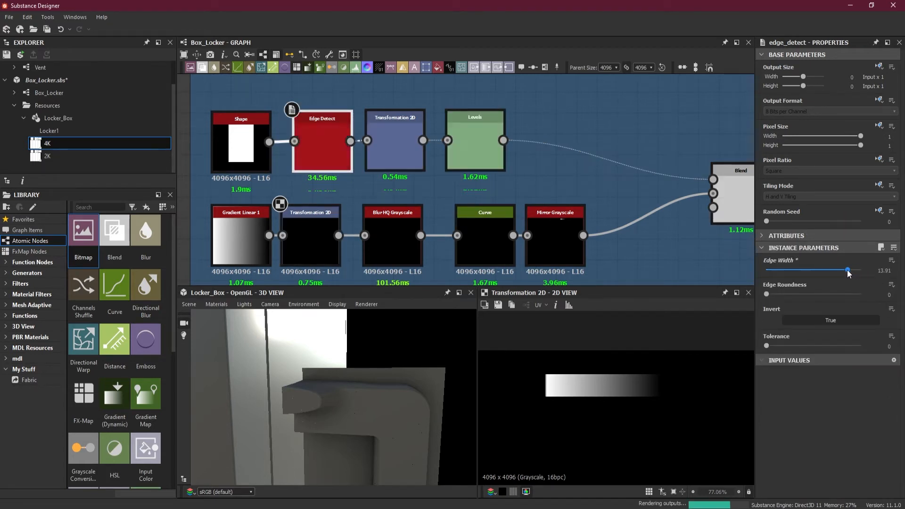
double_click(335, 151)
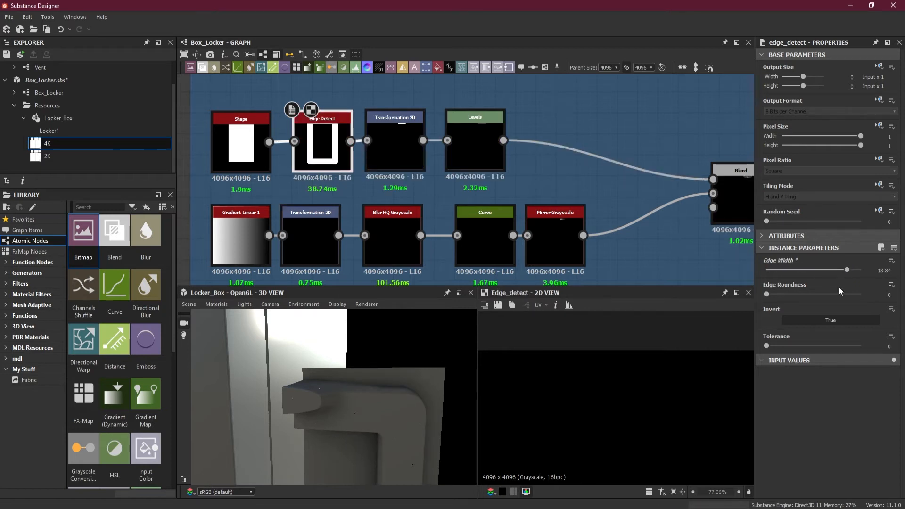
drag(838, 271, 817, 270)
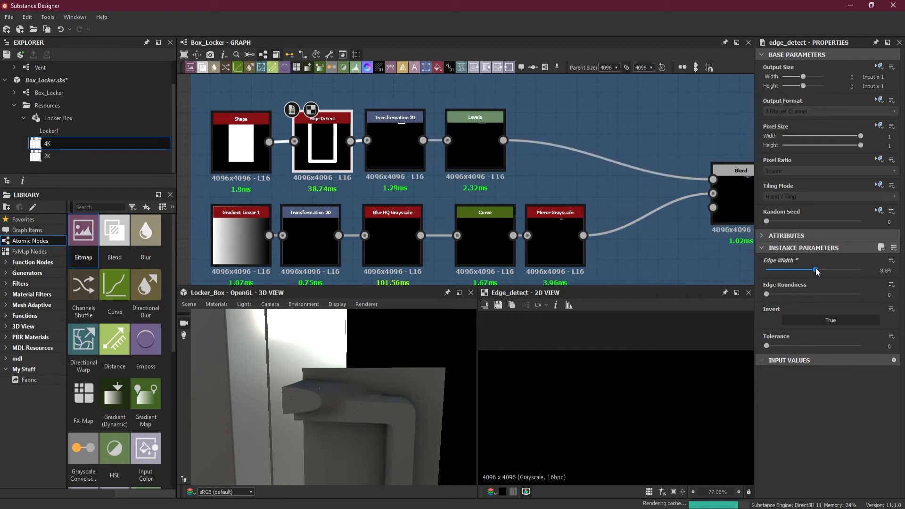
drag(816, 271, 808, 267)
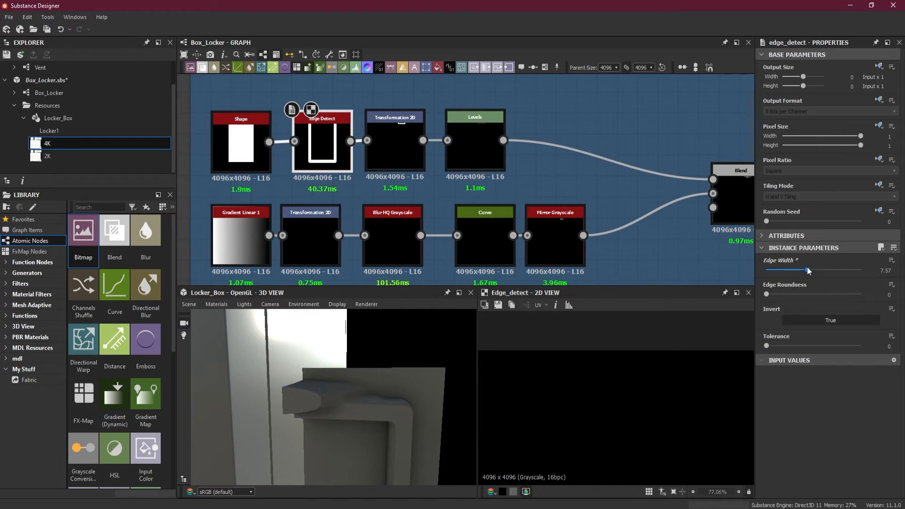
drag(808, 269, 802, 270)
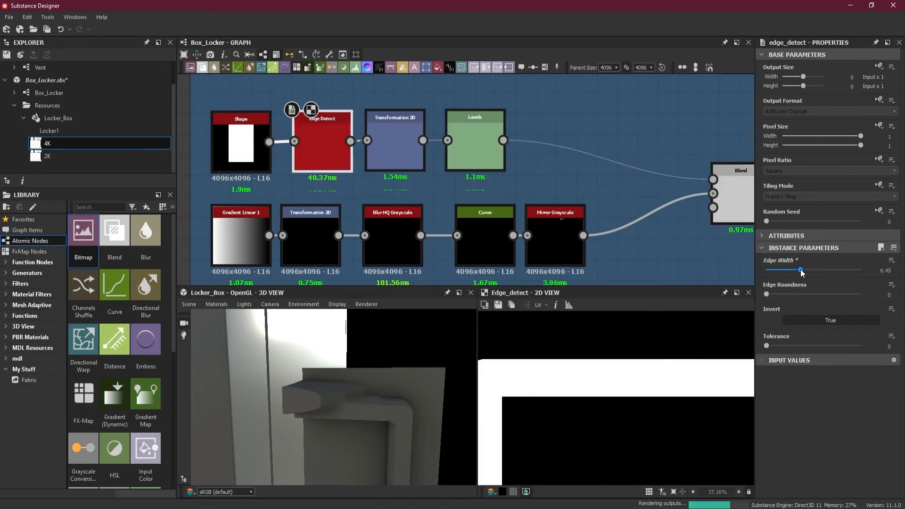
drag(801, 270, 803, 270)
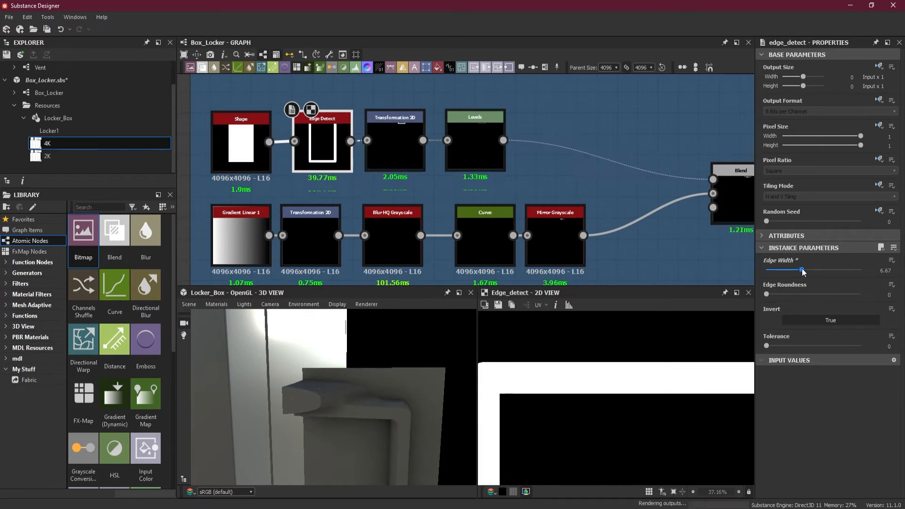
Stretch the handle frame slightly upward in its Transformation 2D node, to a Y offset of about 1.3569.
click(398, 152)
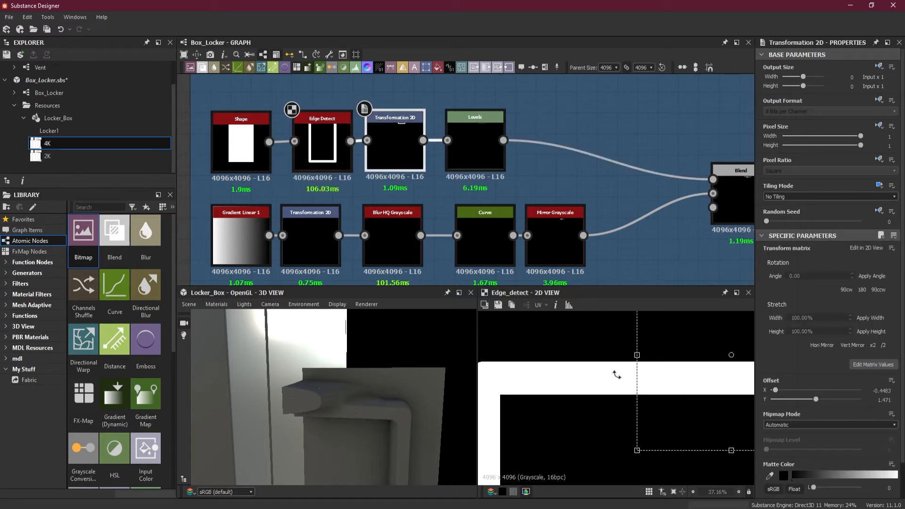
double_click(415, 167)
scroll(664, 372, down, 3)
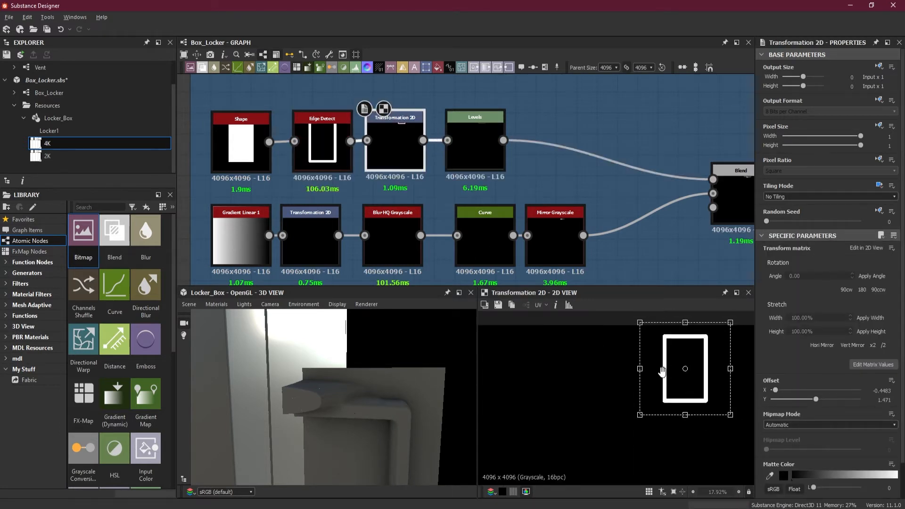
scroll(665, 373, up, 3)
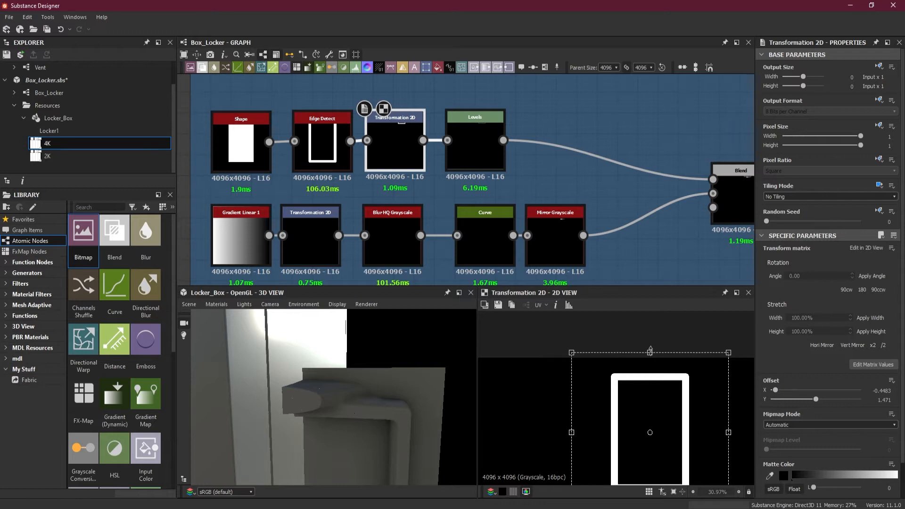
drag(650, 351, 650, 346)
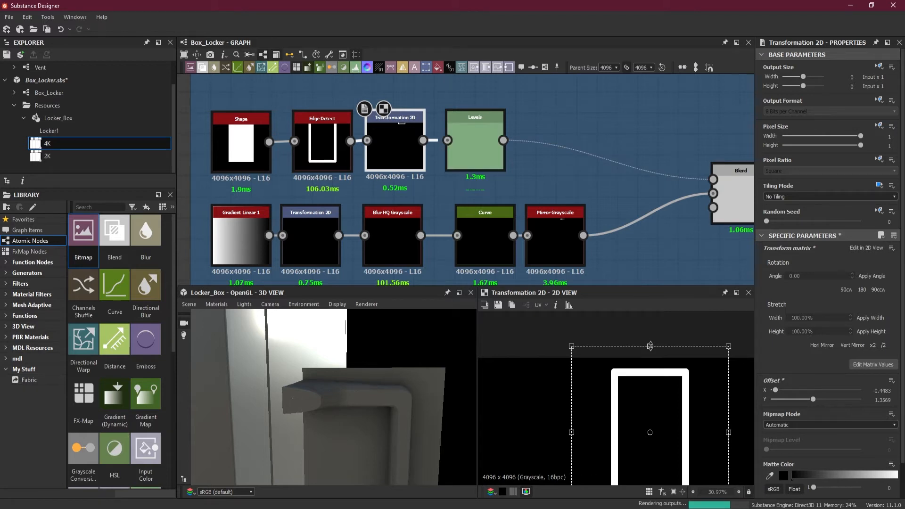
Slightly lower the output white level of the Levels node in the handle frame chain.
drag(357, 382, 326, 359)
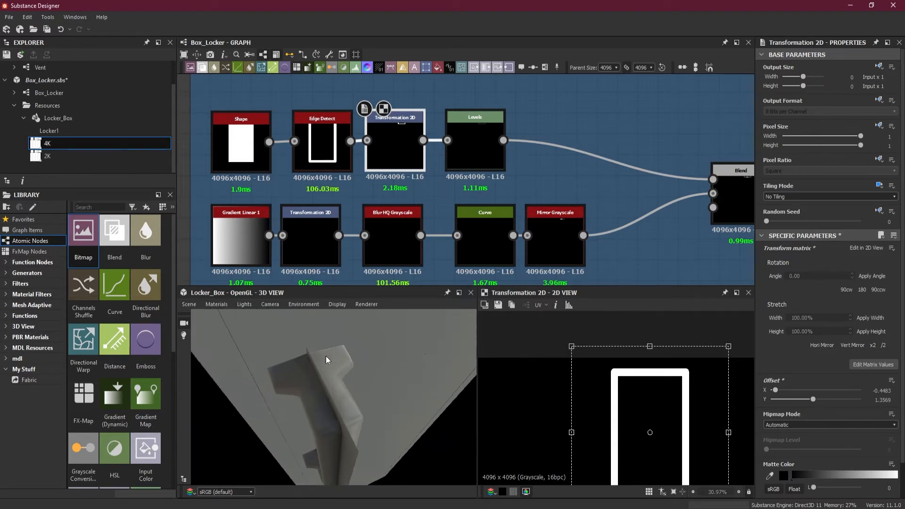
scroll(443, 205, down, 2)
click(470, 158)
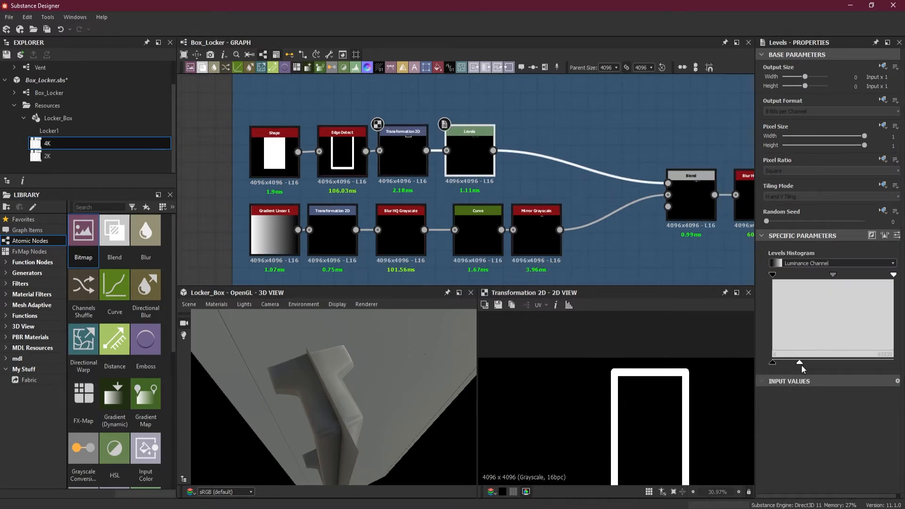
drag(800, 362, 797, 363)
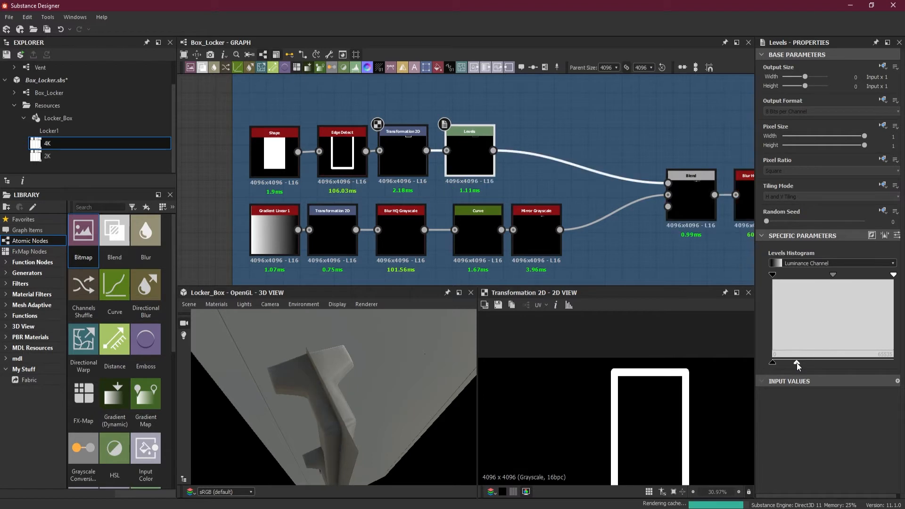
Shift the Curve and Mirror Grayscale nodes to make room and insert a Levels node between Mirror Grayscale and Blend.
drag(480, 244, 468, 246)
drag(527, 250, 510, 250)
drag(553, 206, 589, 254)
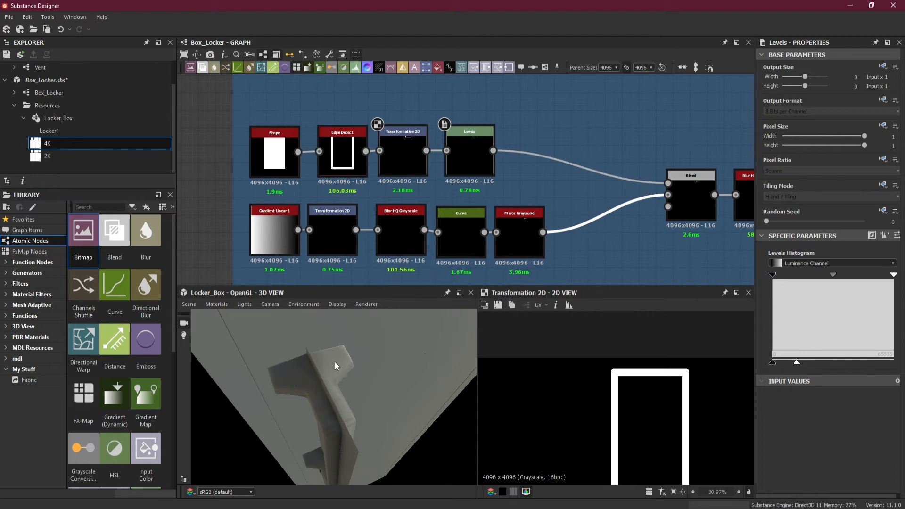
drag(347, 402, 545, 292)
key(space)
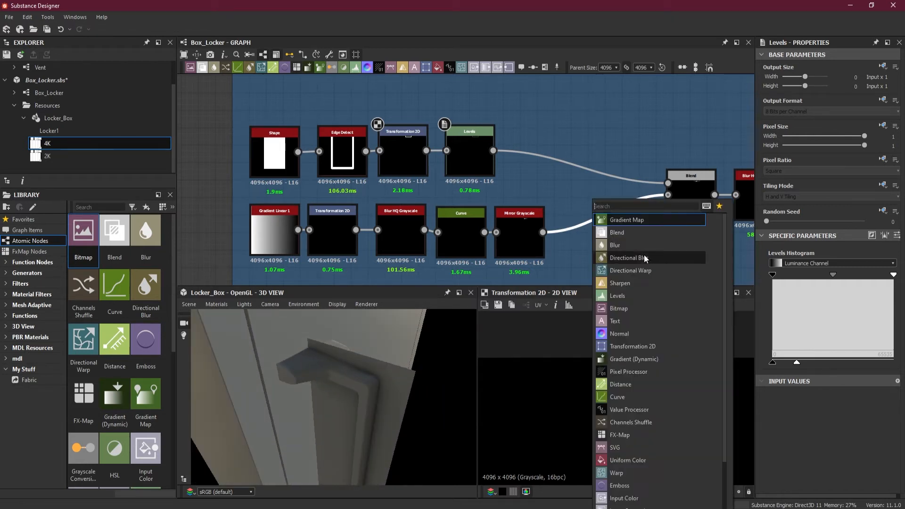
click(634, 296)
double_click(606, 233)
drag(606, 233, 583, 253)
Shape the handle's end with the new Levels node, lowering input white to roughly 40% and output white to roughly 28% of the range.
drag(894, 363, 813, 364)
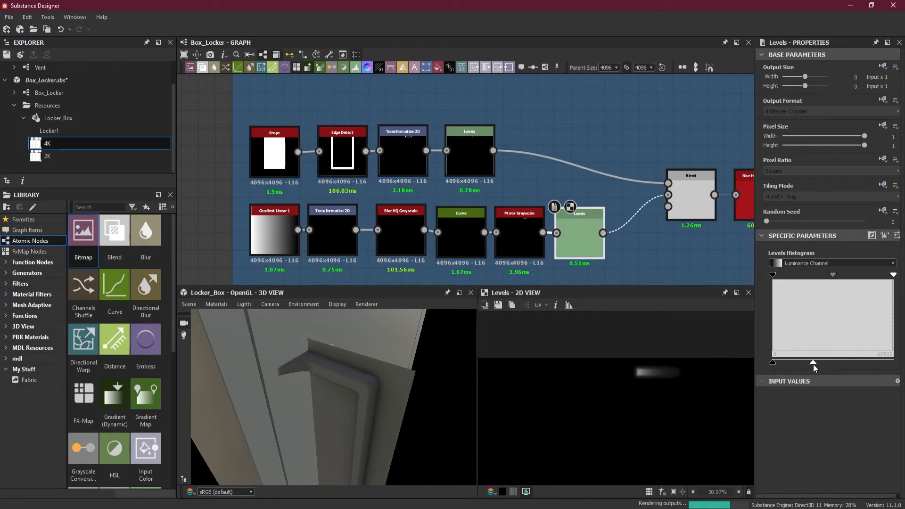
drag(814, 364, 830, 363)
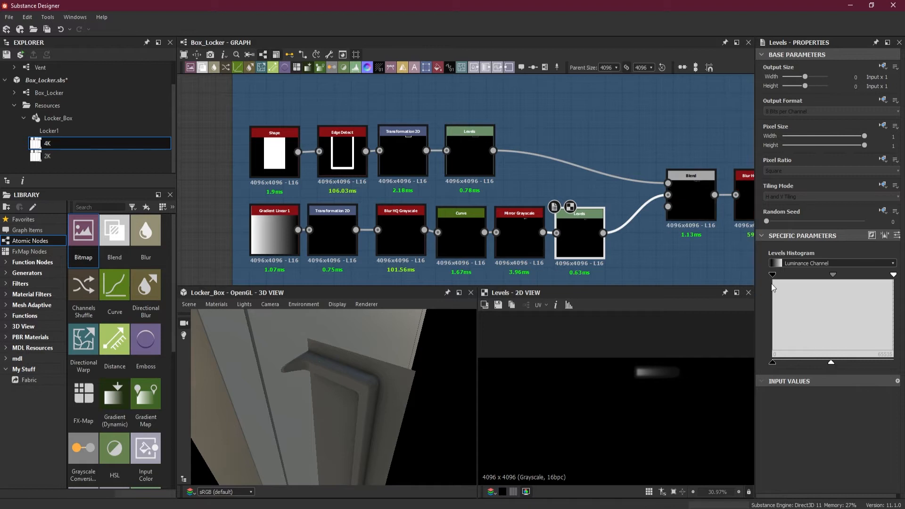
drag(774, 277, 789, 279)
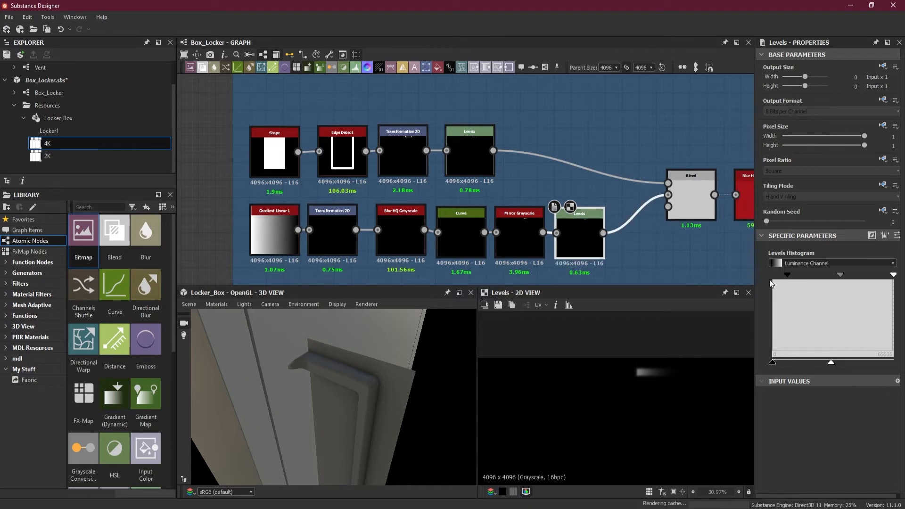
drag(893, 274, 844, 278)
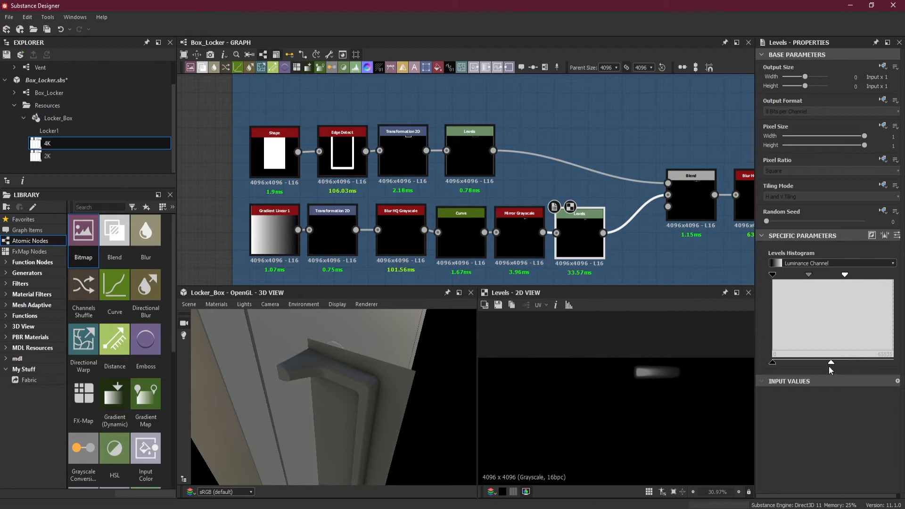
drag(829, 364, 821, 364)
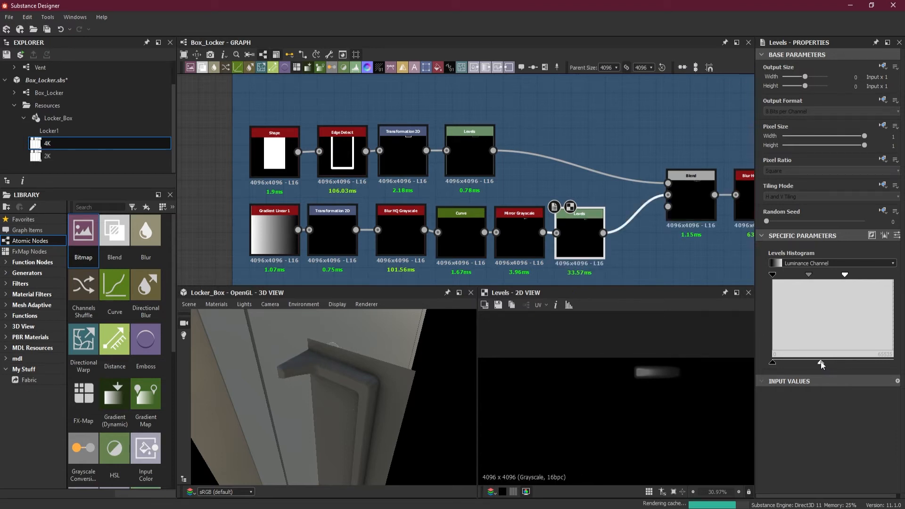
drag(847, 276, 835, 278)
drag(835, 278, 822, 278)
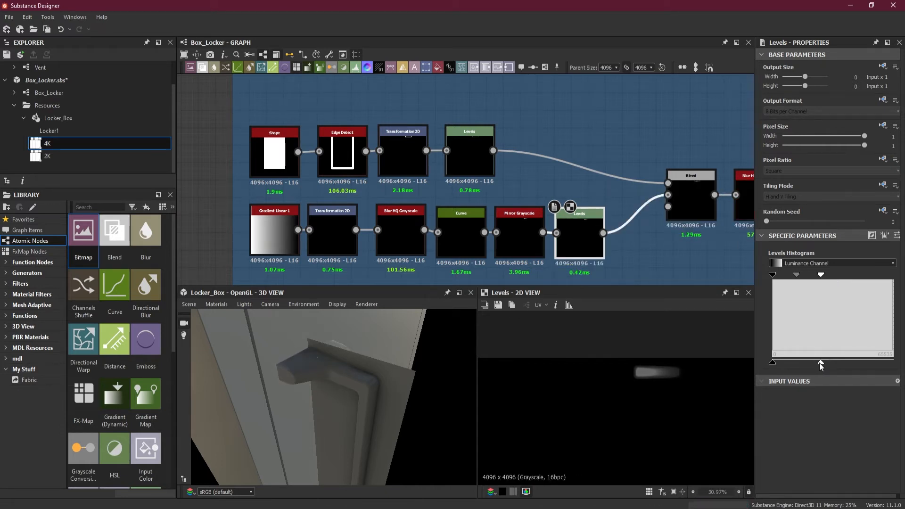
mouse_move(820, 363)
mouse_down()
mouse_move(800, 364)
mouse_move(815, 363)
mouse_move(806, 360)
mouse_up()
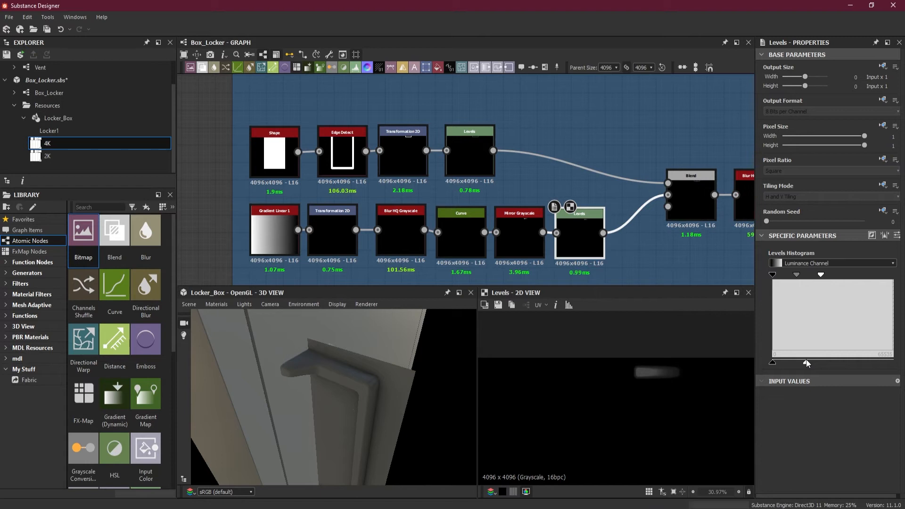
Slightly reduce the output white level of the handle end's Levels node to roughly 26% of the range and check the handle in 3D.
drag(377, 378, 310, 390)
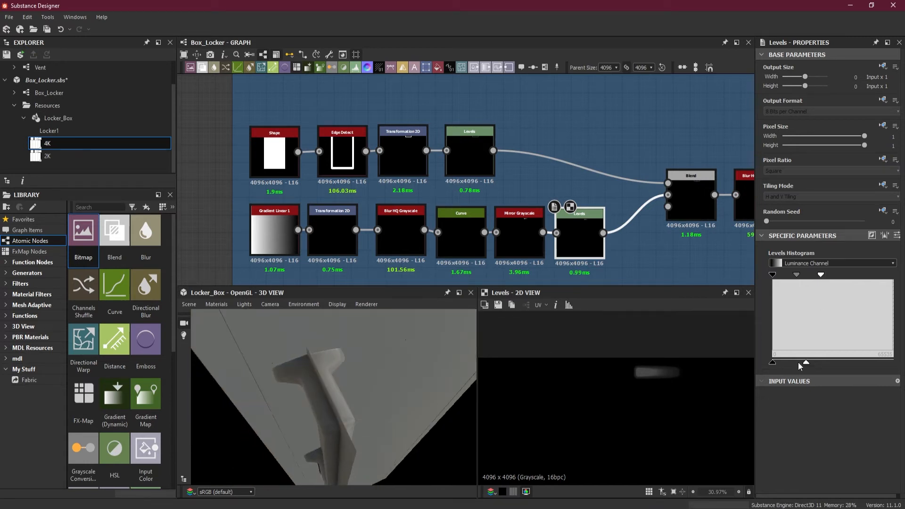
mouse_move(805, 363)
mouse_down()
mouse_move(795, 363)
mouse_move(803, 363)
mouse_up()
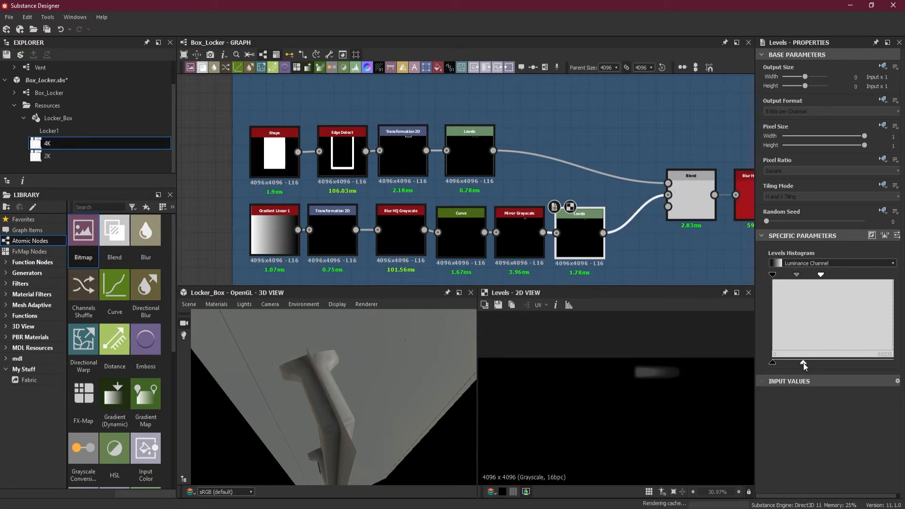
drag(405, 365, 321, 436)
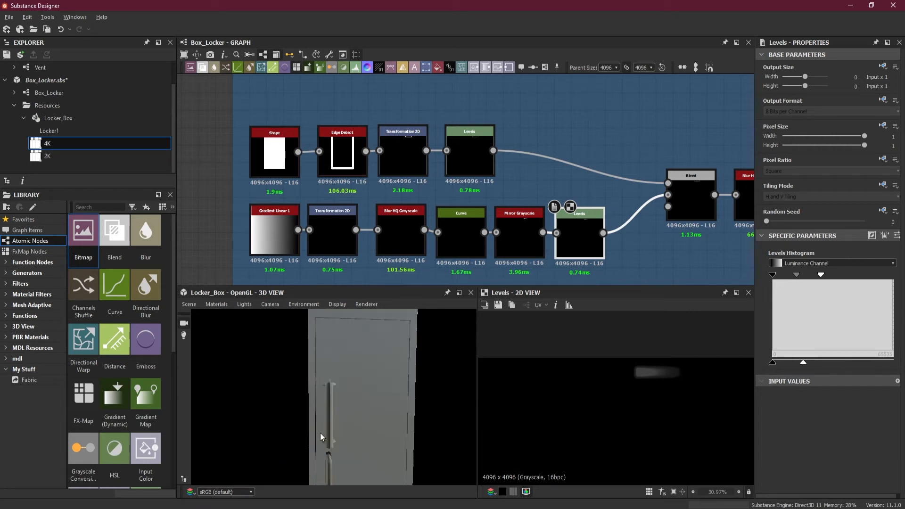
scroll(315, 405, up, 5)
drag(315, 403, 357, 416)
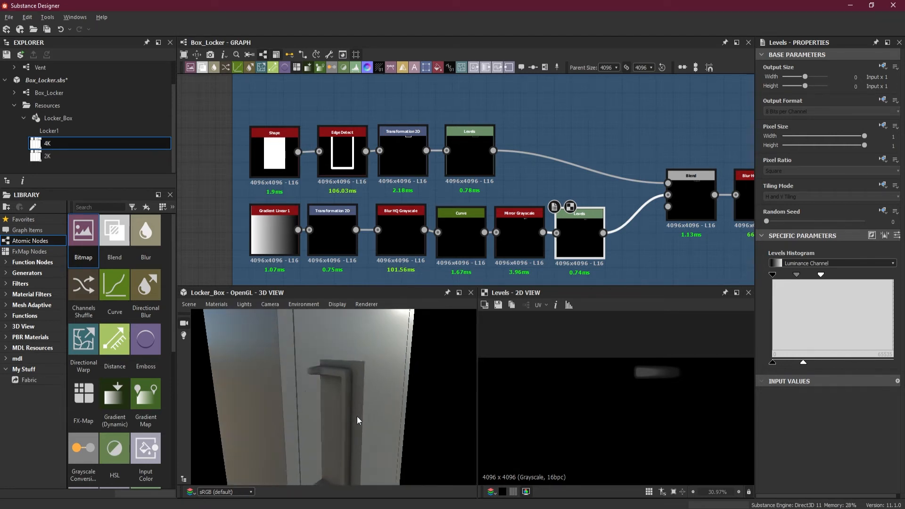
drag(298, 383, 285, 392)
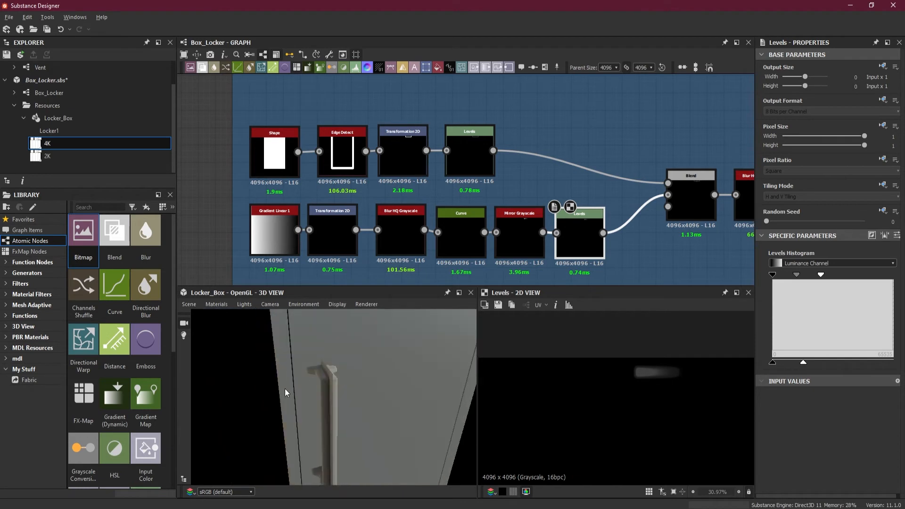
drag(342, 397, 395, 405)
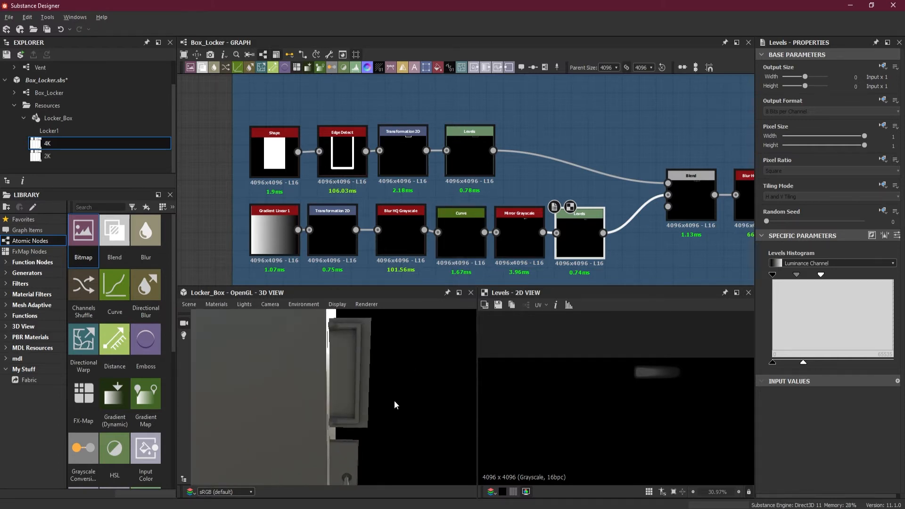
Shift the handle frame horizontally in its Transformation 2D node to an X offset of about -0.4376.
middle_drag(544, 174, 541, 150)
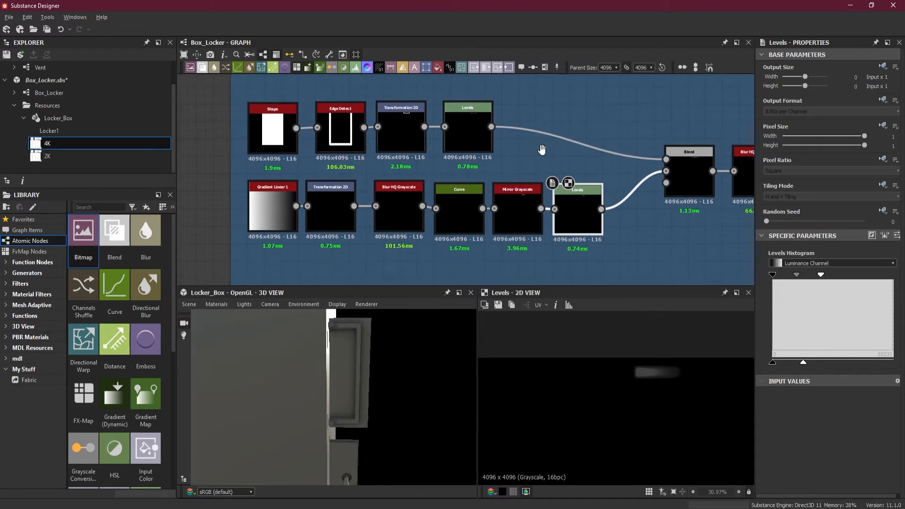
click(400, 134)
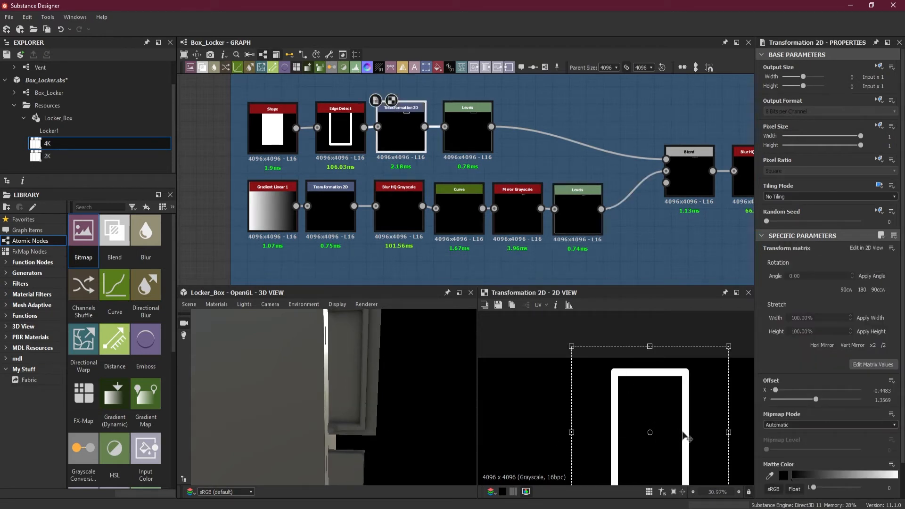
drag(687, 438, 678, 433)
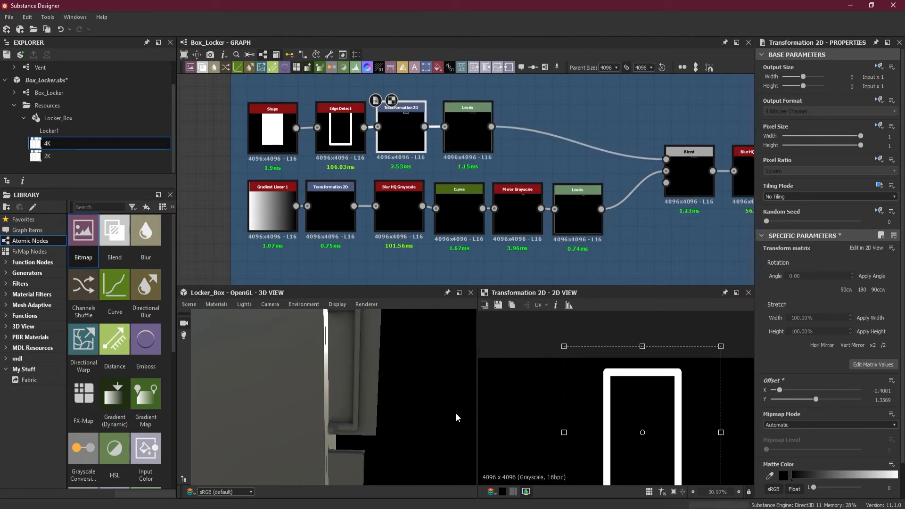
scroll(363, 379, down, 2)
drag(349, 394, 376, 393)
drag(410, 425, 394, 398)
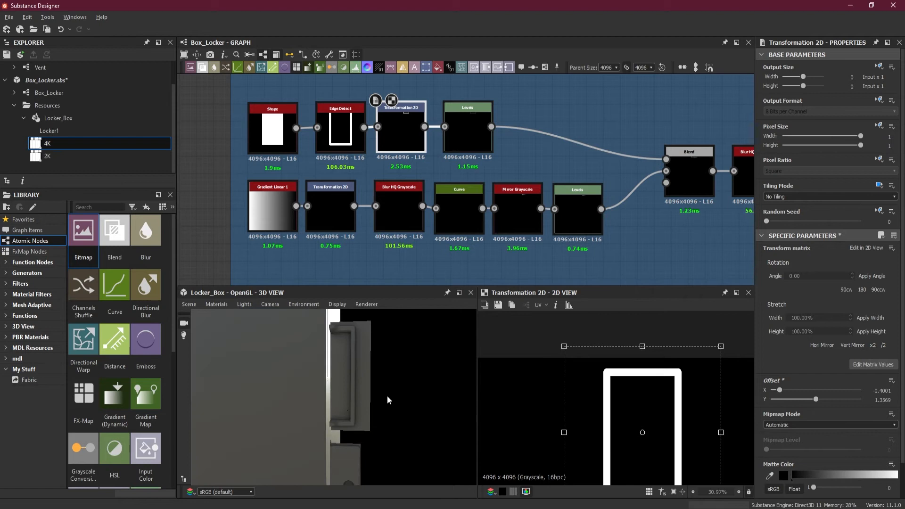
drag(368, 402, 409, 413)
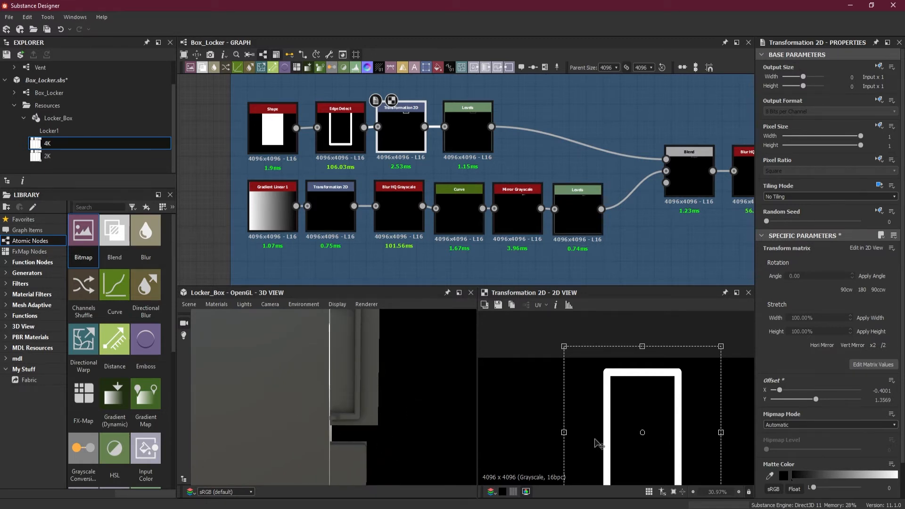
drag(609, 434, 615, 435)
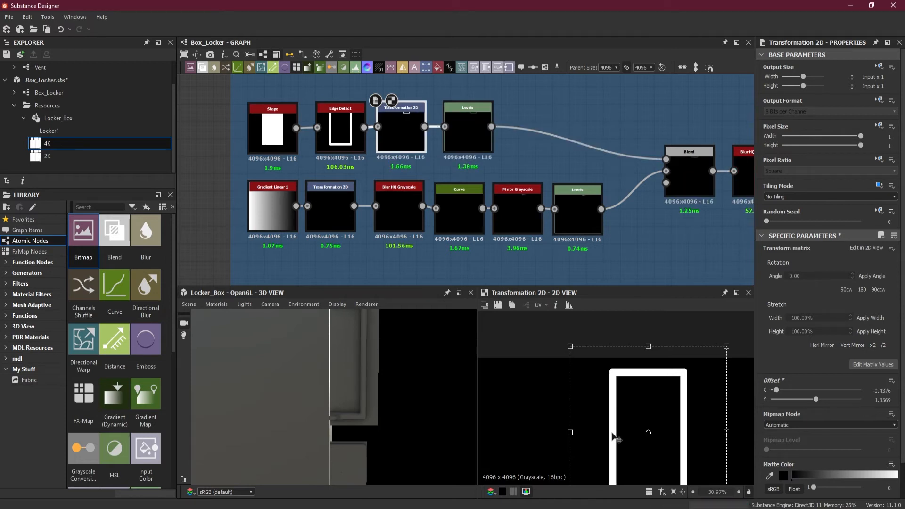
mouse_move(347, 388)
mouse_down()
mouse_move(389, 395)
mouse_move(326, 397)
mouse_move(364, 386)
mouse_up()
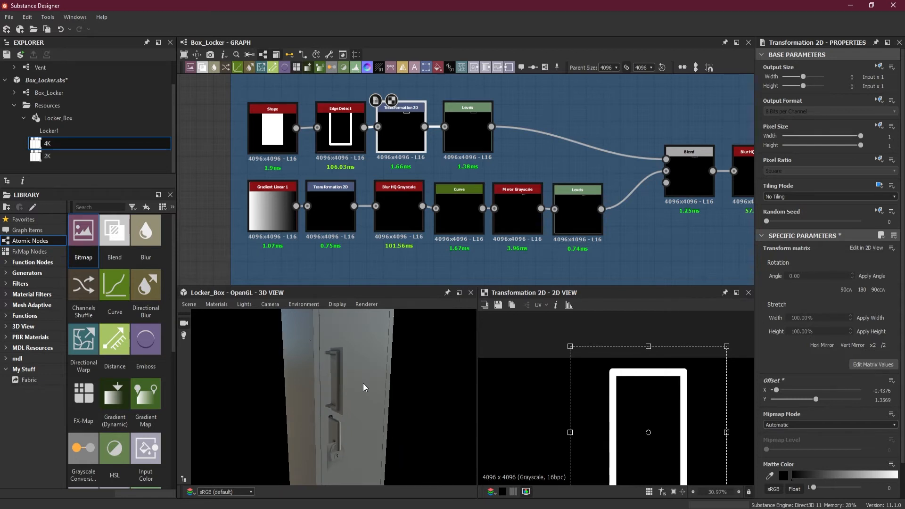
Open the door outline's Edge Detect node and examine the outline's thickness at the door corner on the 3D locker.
scroll(490, 215, down, 5)
middle_drag(604, 234, 271, 215)
scroll(656, 212, up, 5)
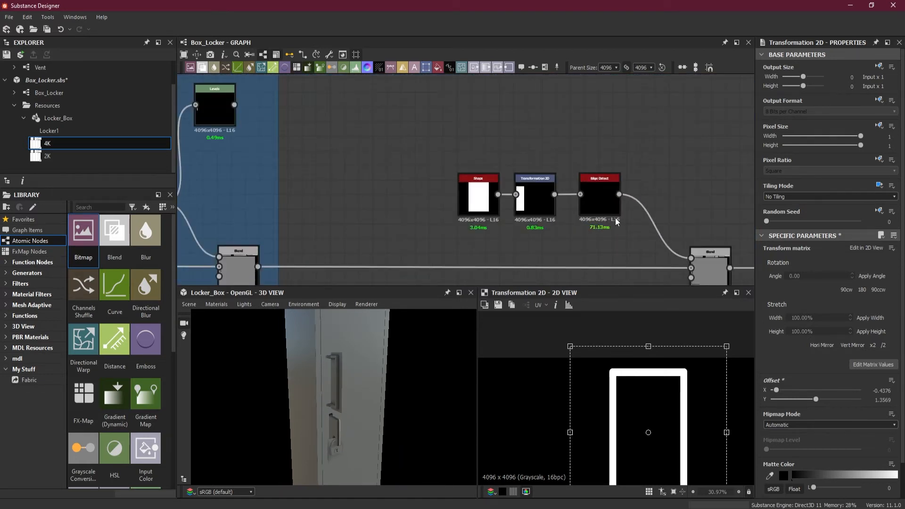
click(604, 209)
scroll(606, 264, down, 1)
scroll(594, 373, down, 4)
scroll(572, 399, down, 1)
scroll(578, 357, up, 4)
middle_drag(555, 374, 602, 374)
scroll(567, 366, up, 2)
drag(427, 377, 377, 380)
middle_drag(377, 380, 360, 433)
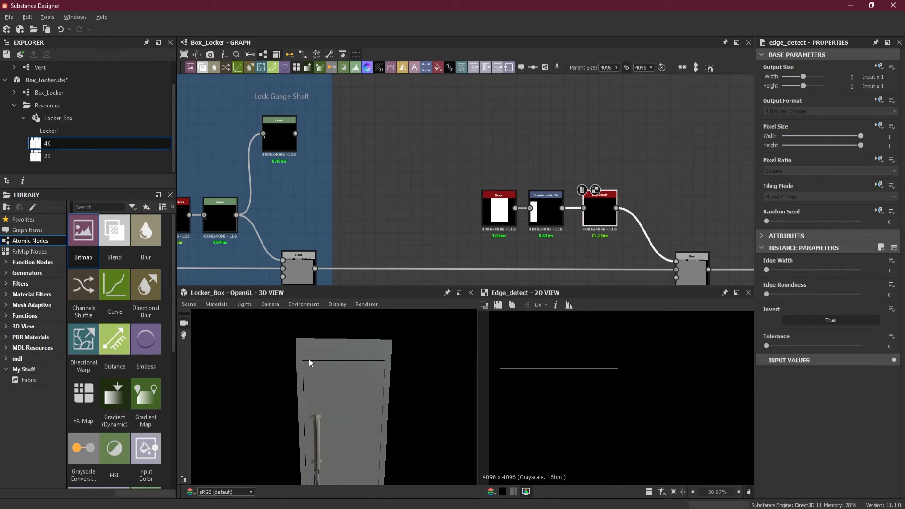
scroll(307, 357, up, 4)
mouse_move(313, 355)
mouse_down()
mouse_move(329, 367)
mouse_move(302, 379)
mouse_move(262, 366)
mouse_move(297, 352)
mouse_move(307, 357)
mouse_up()
scroll(284, 369, up, 4)
scroll(262, 366, down, 3)
scroll(245, 337, up, 3)
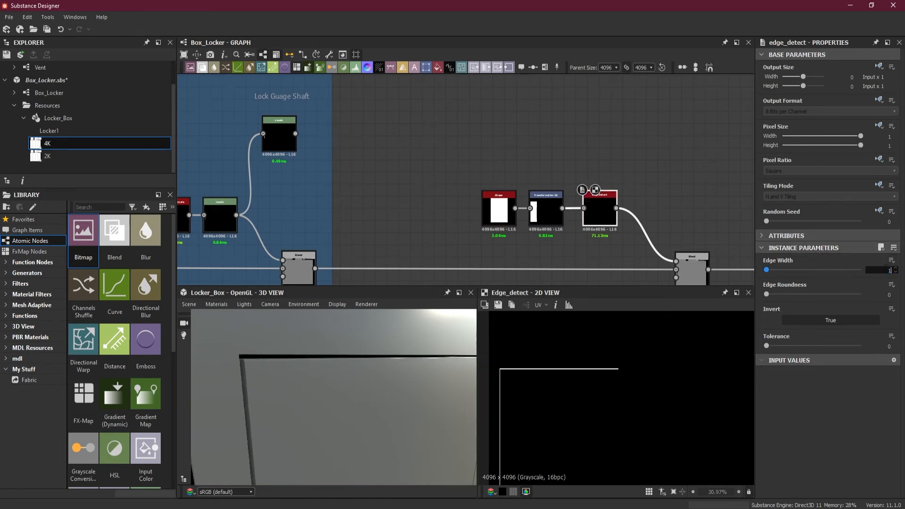
Set the edge width of the door outline's Edge Detect node to 1.2 and check the groove on the 3D locker.
key(Return)
drag(453, 346, 360, 437)
click(890, 270)
text(1.2)
key(Return)
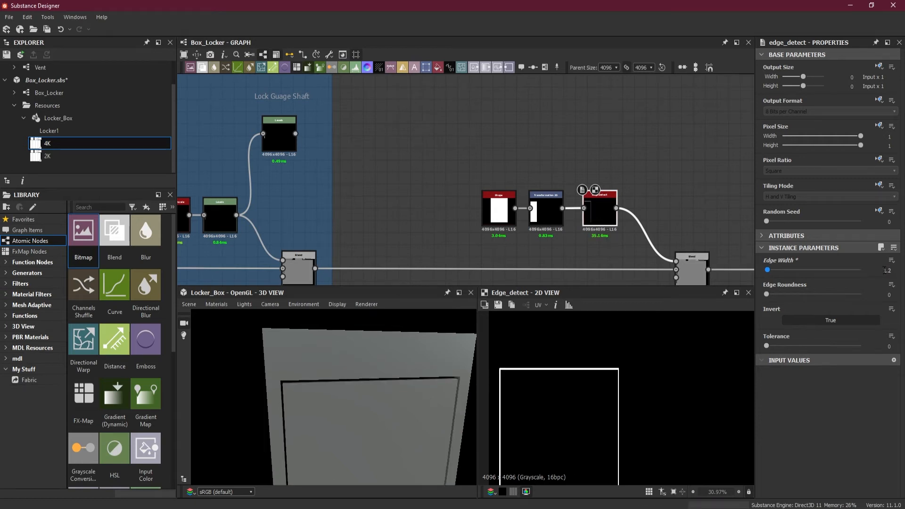
drag(405, 373, 340, 388)
scroll(360, 389, up, 3)
scroll(356, 367, up, 2)
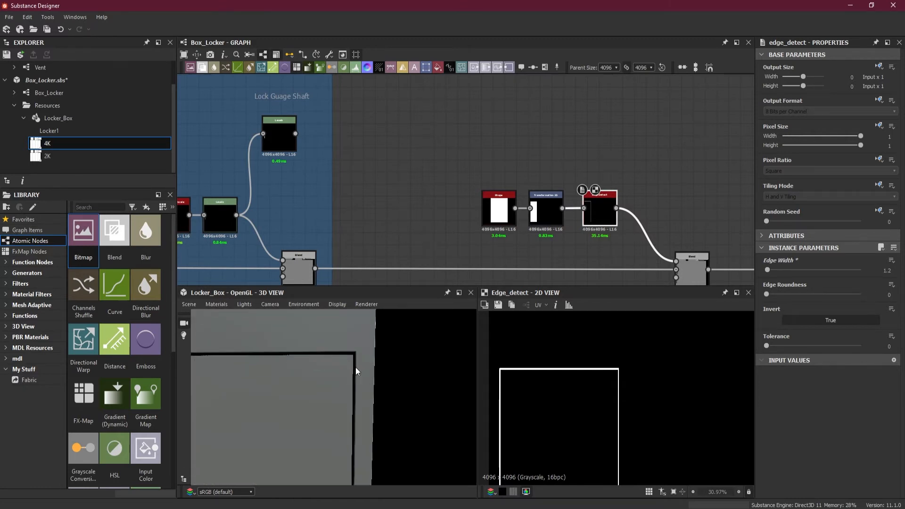
Add a second Shape node and place it directly above the Shape node of the door outline chain.
middle_drag(604, 165, 556, 168)
key(space)
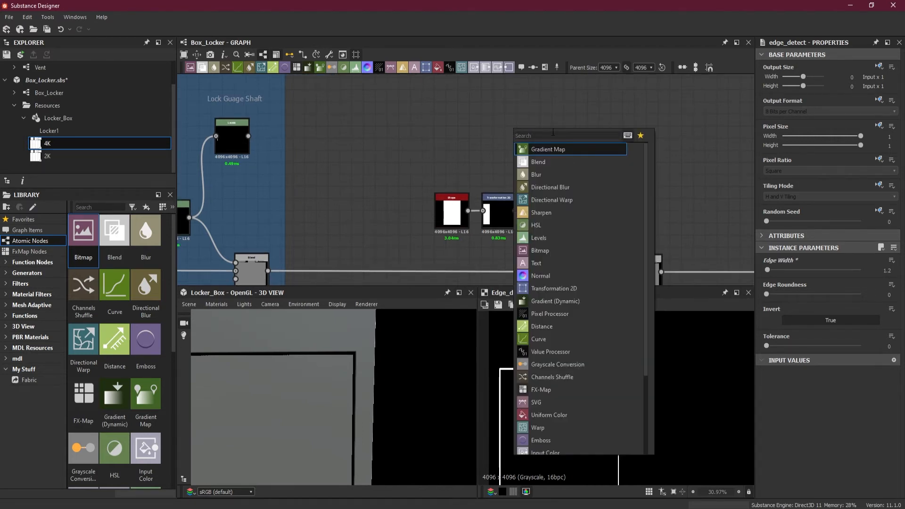
text(s)
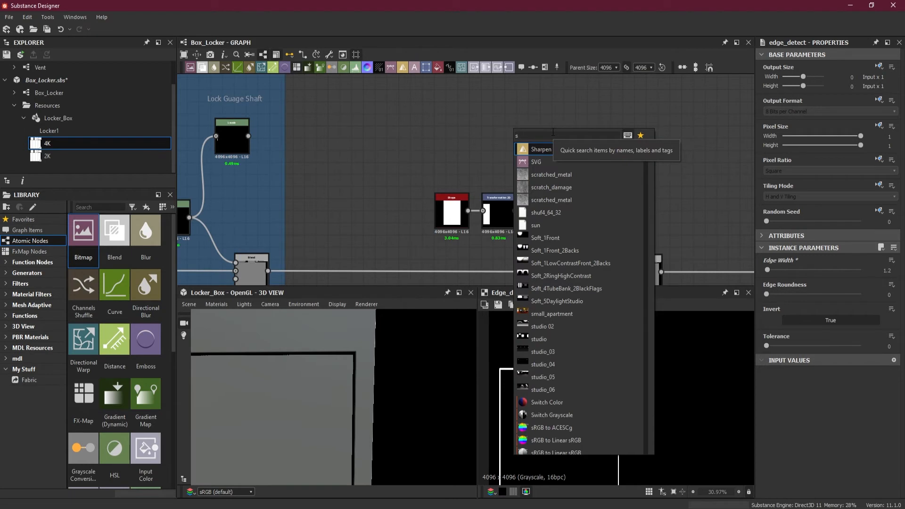
text(hape)
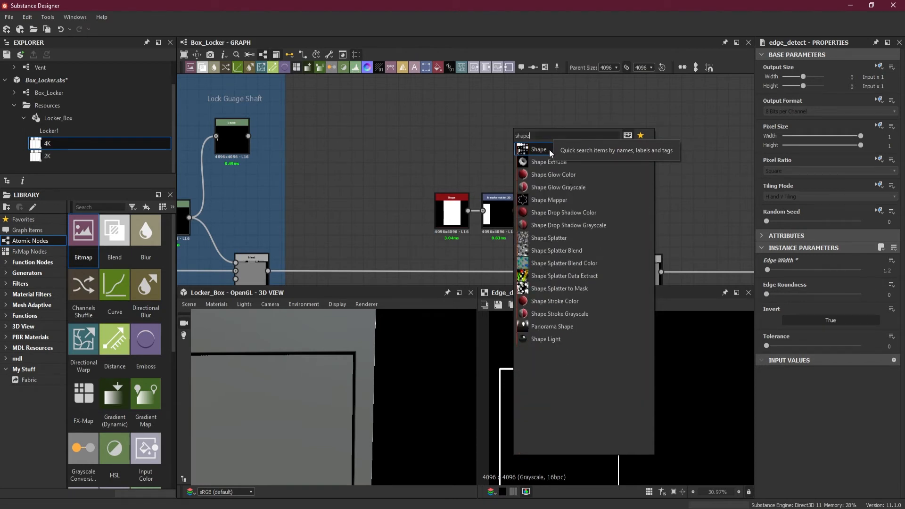
click(537, 150)
drag(494, 145, 443, 166)
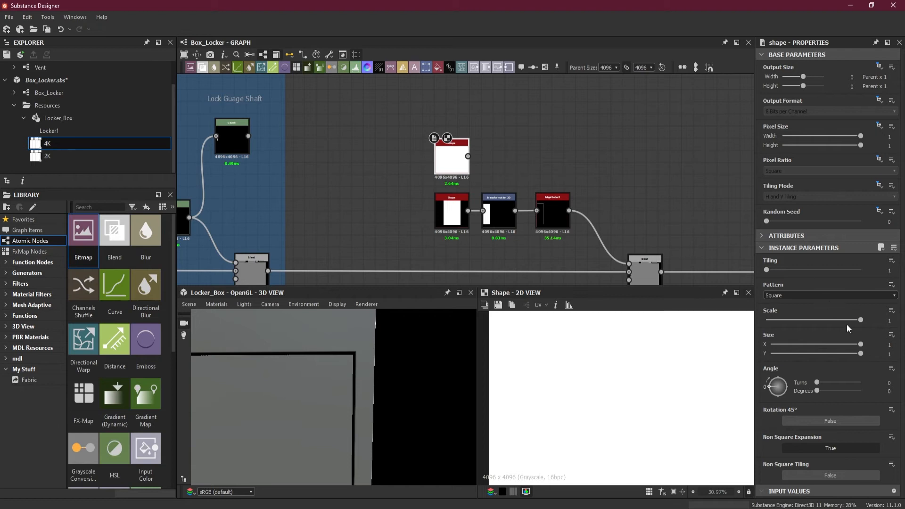
Shape the new square into a tall narrow bar with scale 0.83, X size 0.15 and Y size 0.87.
key(f)
drag(862, 320, 844, 321)
drag(861, 353, 788, 342)
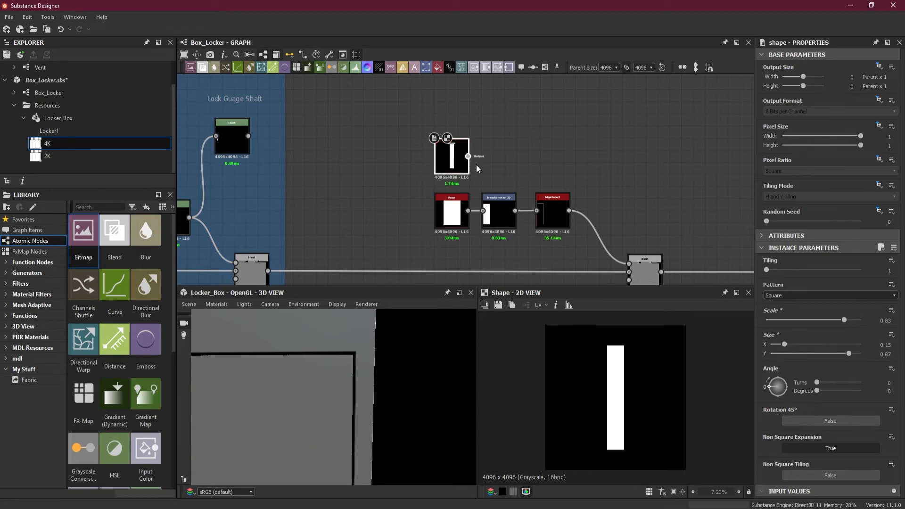
Append a Transformation 2D node to the bar's Shape node.
scroll(474, 172, up, 3)
drag(513, 169, 513, 168)
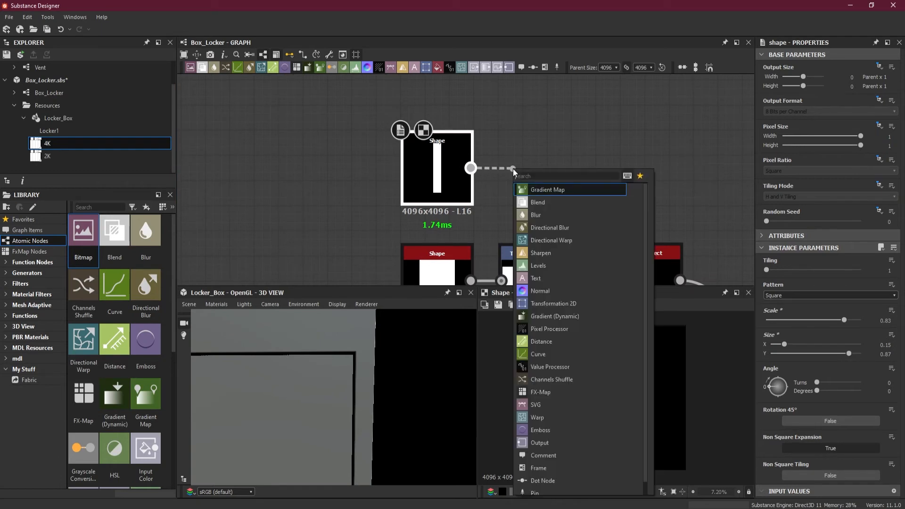
click(555, 304)
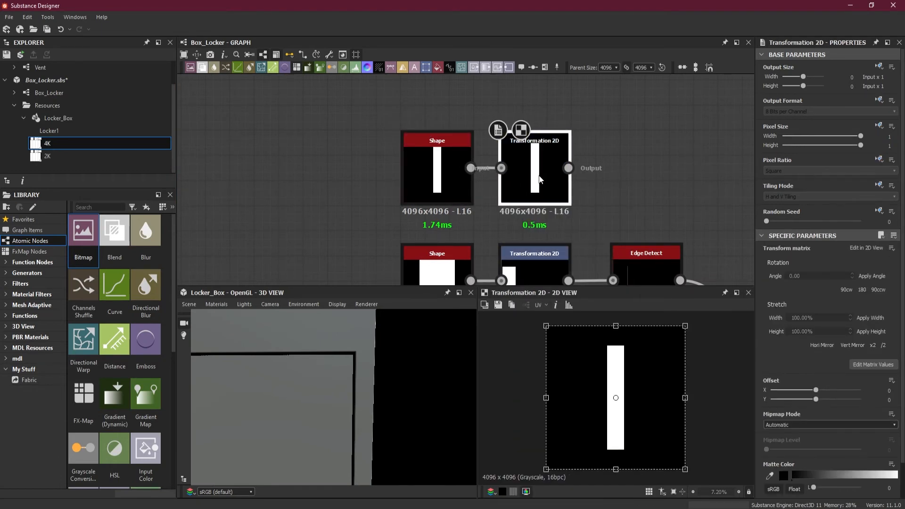
Add a Blend node with the bar's Transformation 2D as foreground and the door outline's Edge Detect as background.
middle_drag(629, 188, 479, 124)
scroll(524, 127, down, 4)
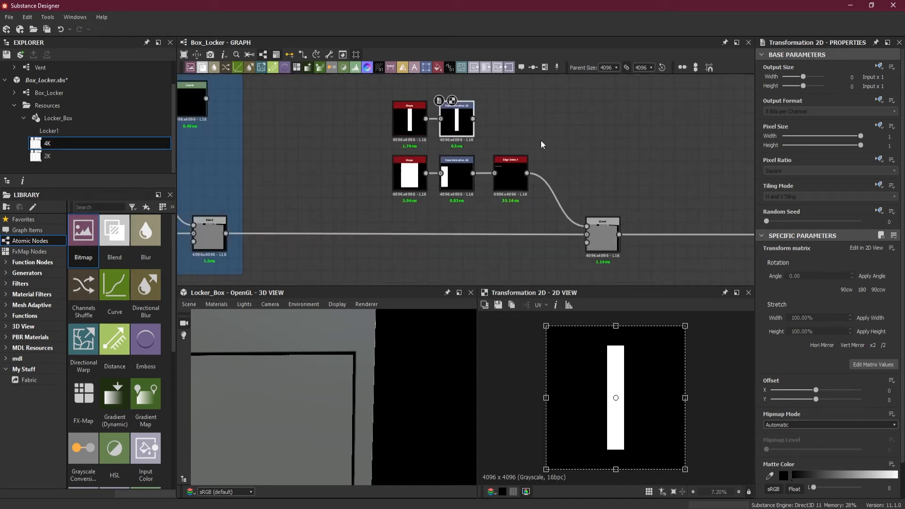
click(571, 126)
key(space)
click(596, 157)
drag(574, 119, 586, 157)
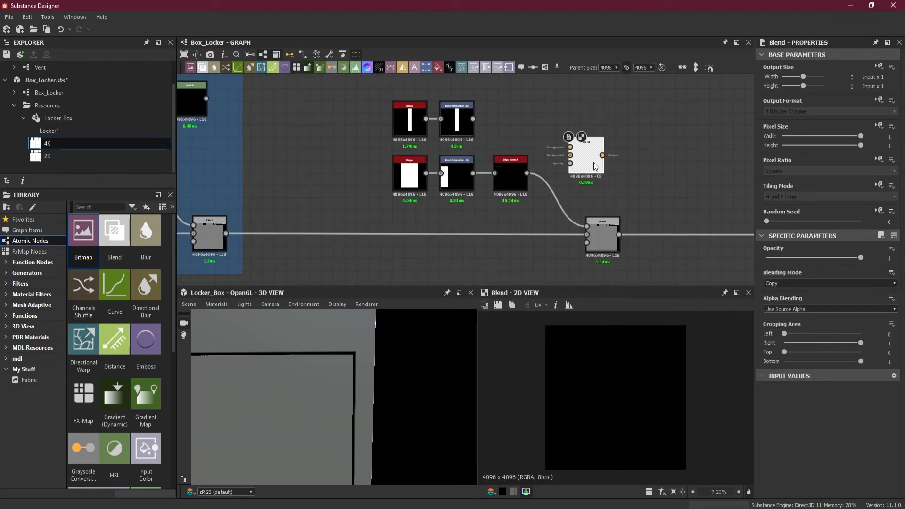
drag(527, 173, 570, 155)
drag(474, 118, 570, 147)
Space out the bar and outline nodes and feed the new Blend's output into the foreground of the main chain's Subtract Blend.
drag(334, 95, 450, 189)
drag(588, 167, 541, 167)
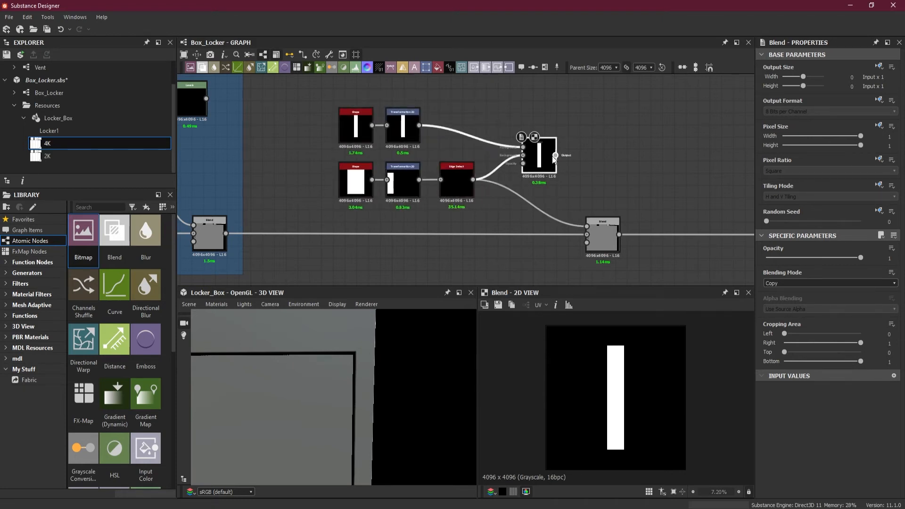
drag(592, 231, 590, 230)
drag(546, 159, 528, 159)
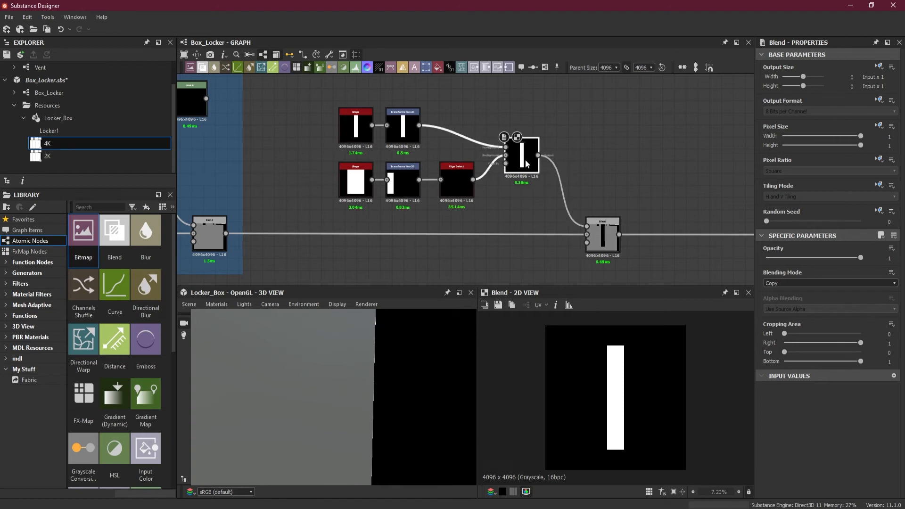
Set the blending mode of the bar and outline Blend to Add (Linear Dodge) and preview the main chain's Subtract Blend.
scroll(529, 162, up, 1)
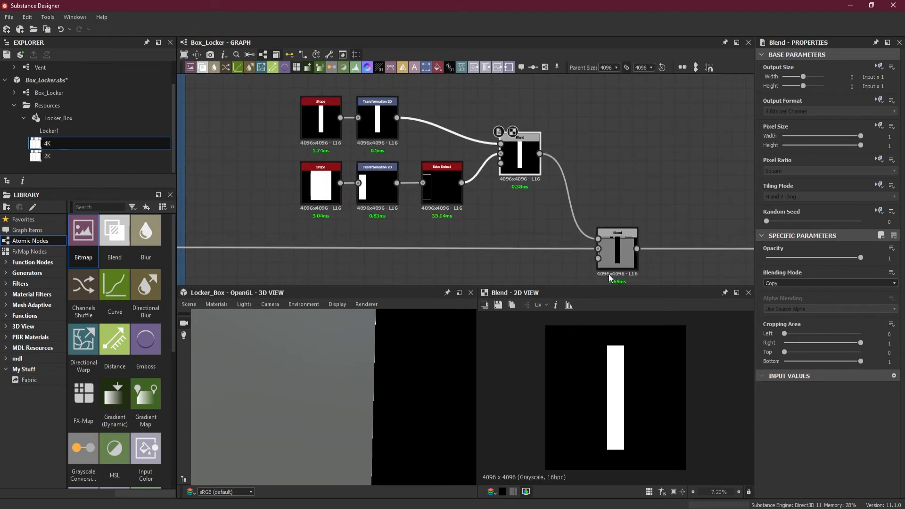
click(610, 247)
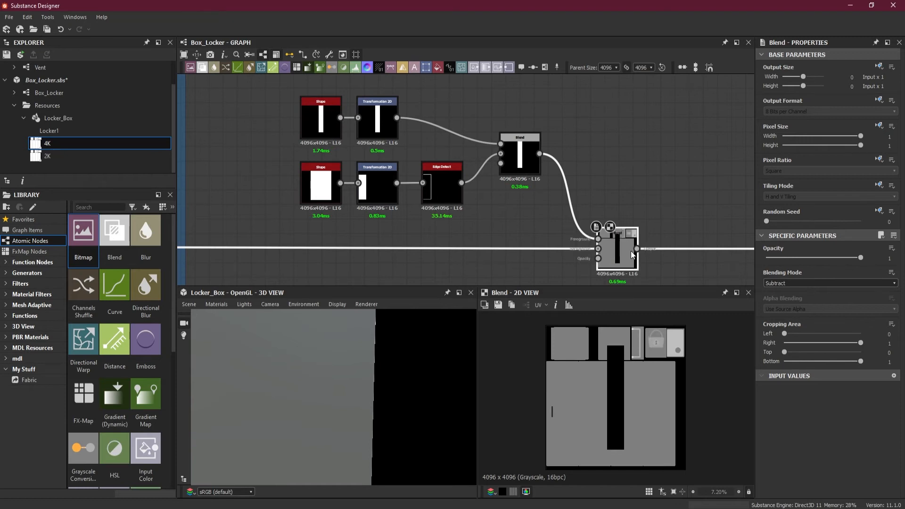
click(790, 282)
click(685, 198)
double_click(520, 156)
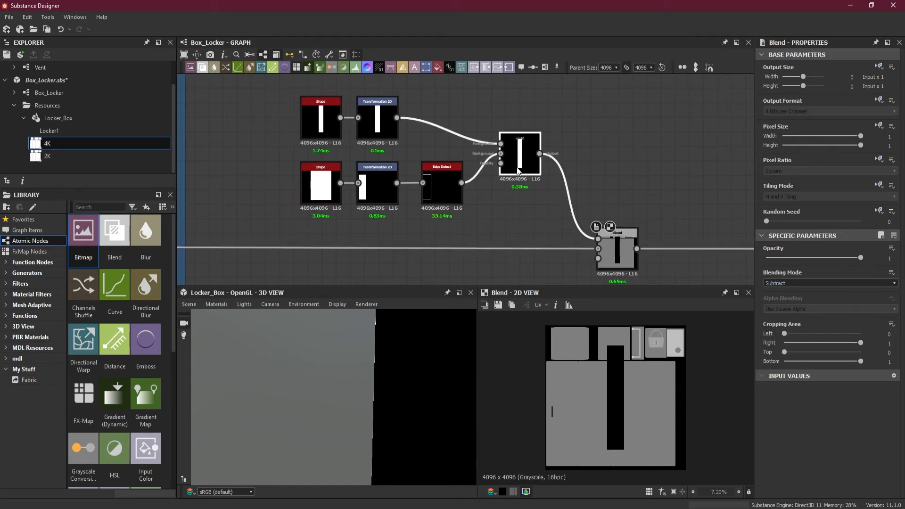
click(782, 281)
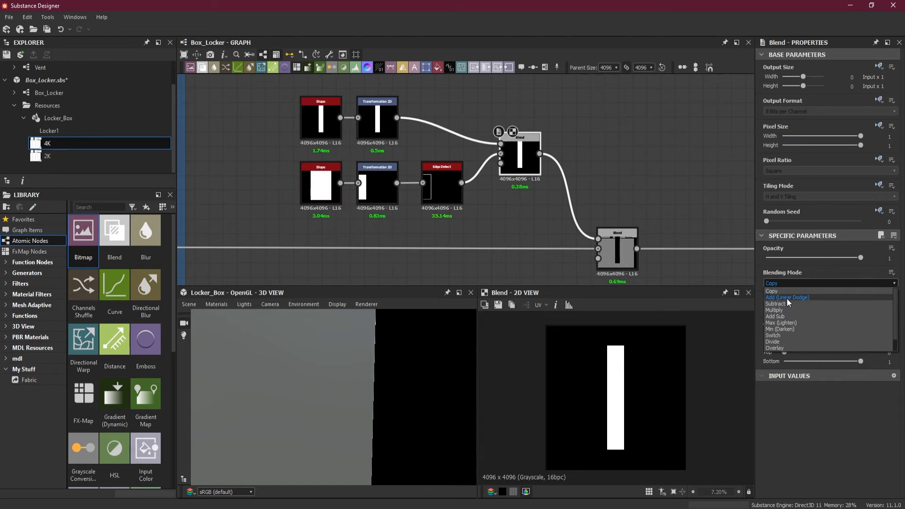
click(788, 299)
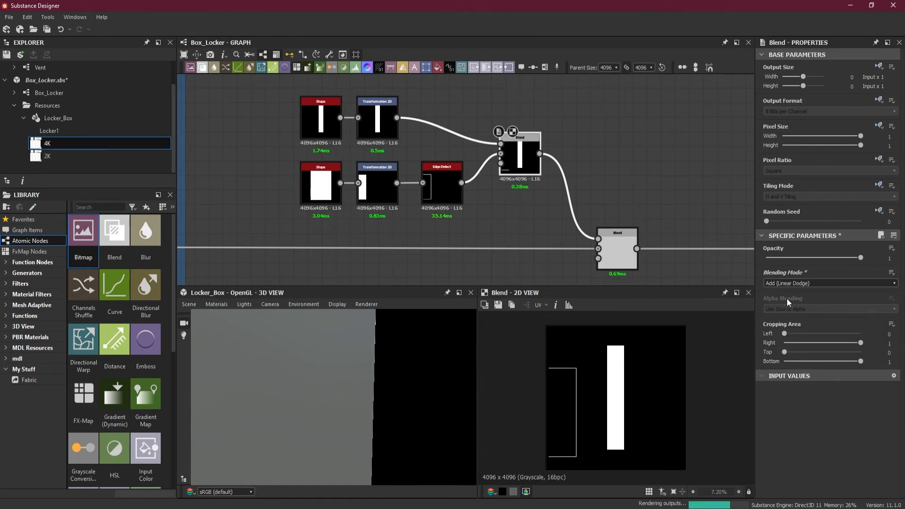
double_click(618, 253)
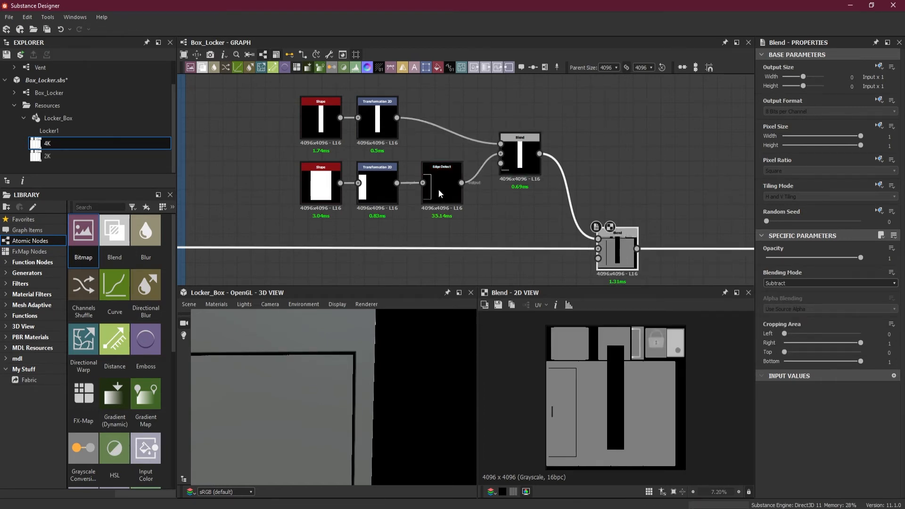
Move the bar onto the door outline's right side and scale it down, undoing the first resize, to an offset of about X 0.881, Y 0.331.
click(377, 118)
drag(652, 399, 612, 408)
drag(643, 478, 581, 418)
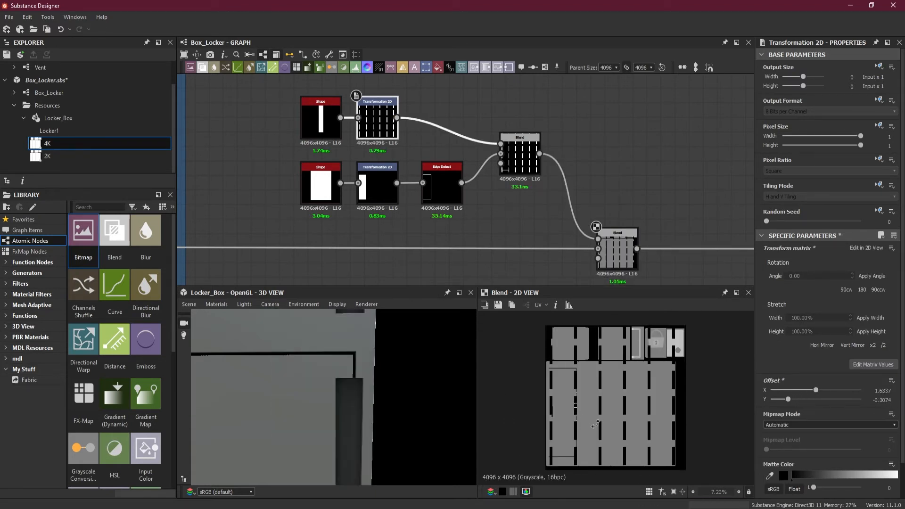
key(ctrl+z)
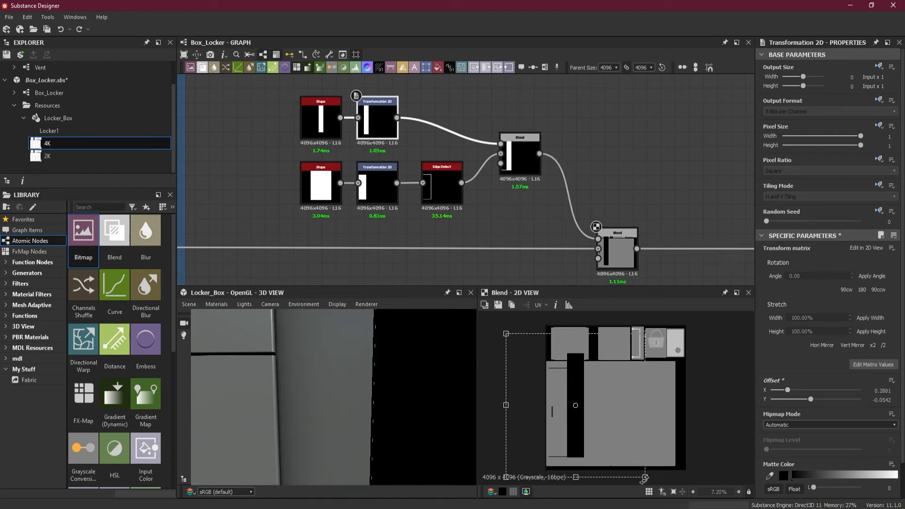
drag(645, 476, 587, 383)
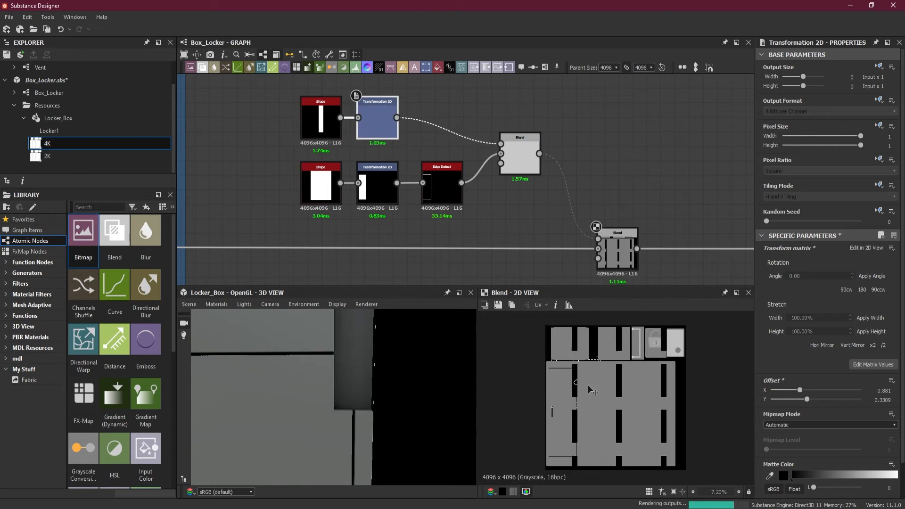
scroll(580, 384, up, 5)
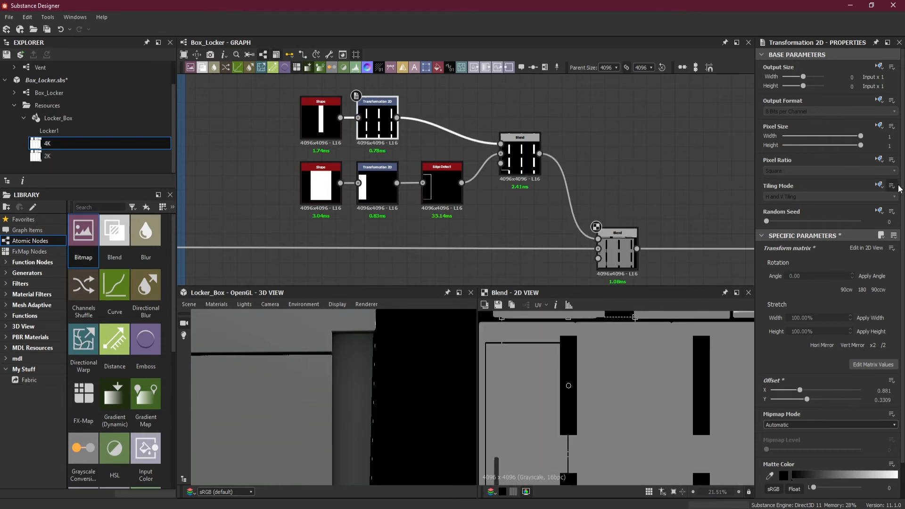
Make the tiling mode of the bar's Transformation 2D absolute and set it to No Tiling.
click(878, 159)
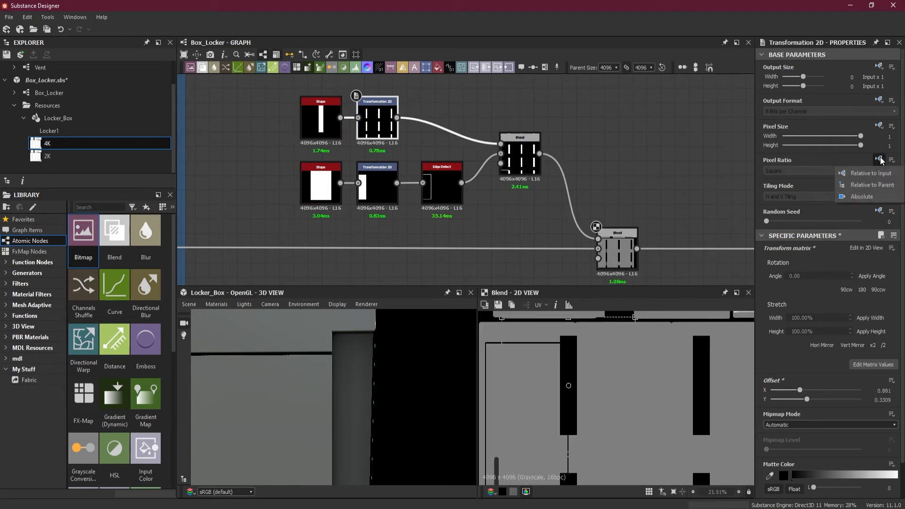
click(848, 195)
click(879, 186)
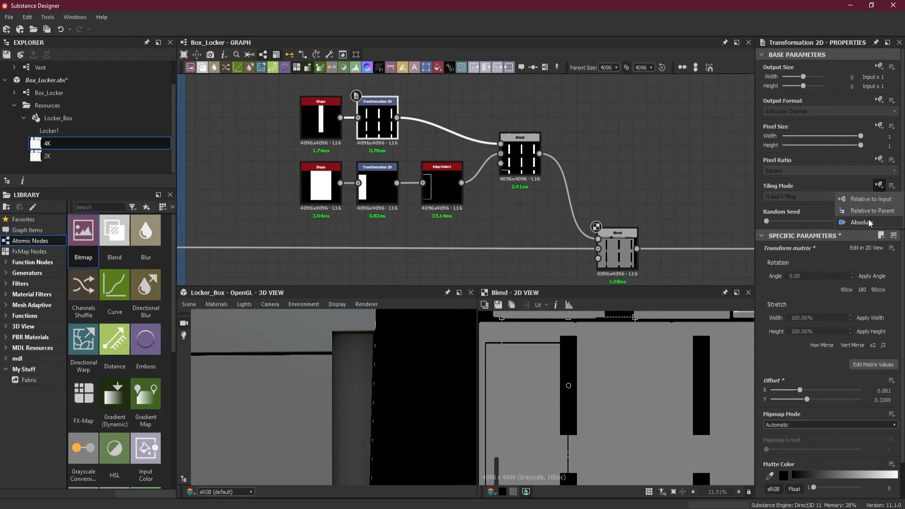
click(870, 222)
click(808, 199)
click(803, 210)
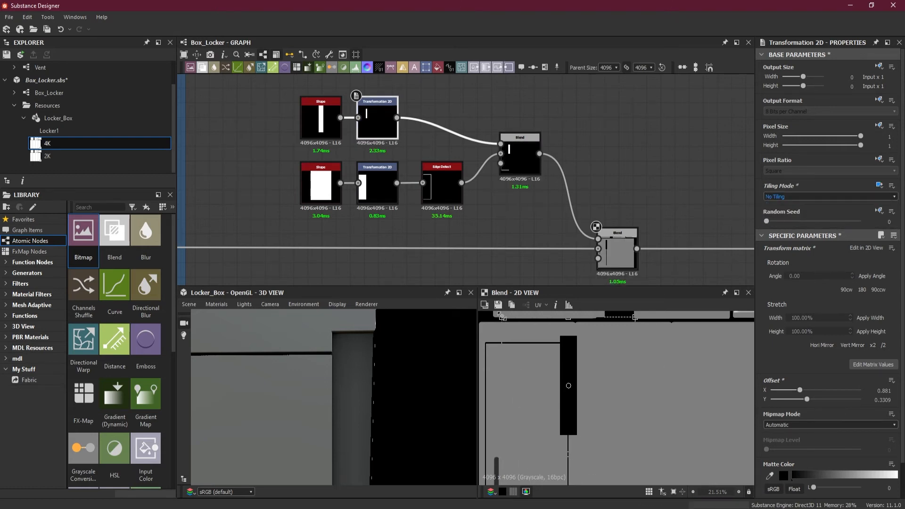
Scale the bar down further along the outline's right side, to an offset of about X 3.414, Y 1.282, while previewing the bar and outline Blend.
drag(503, 317, 542, 358)
scroll(574, 361, up, 3)
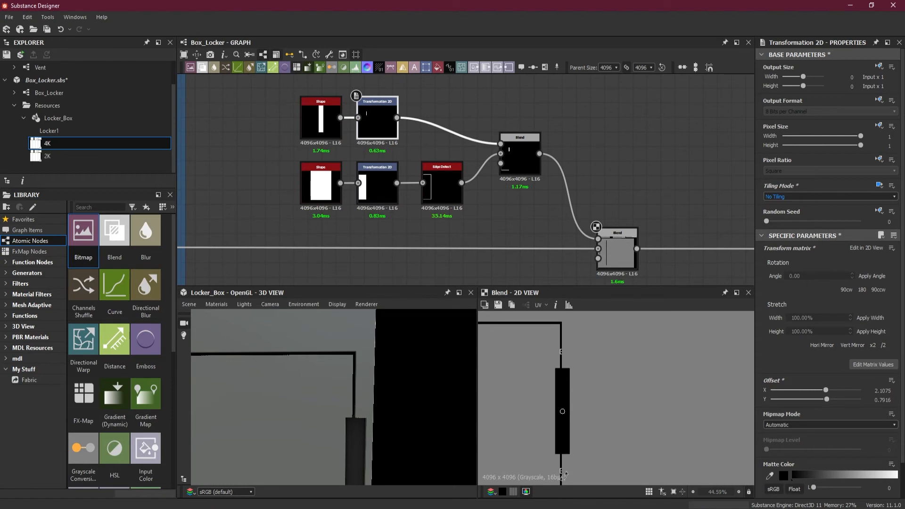
double_click(518, 164)
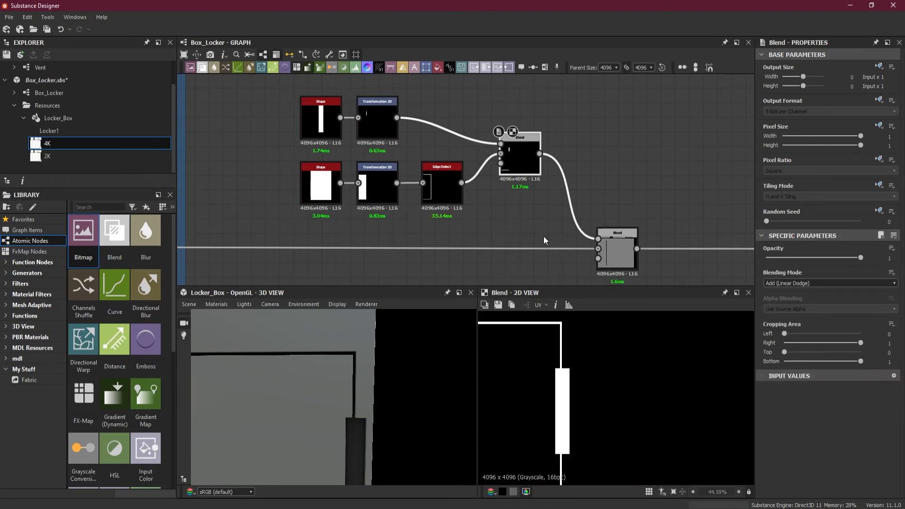
click(369, 121)
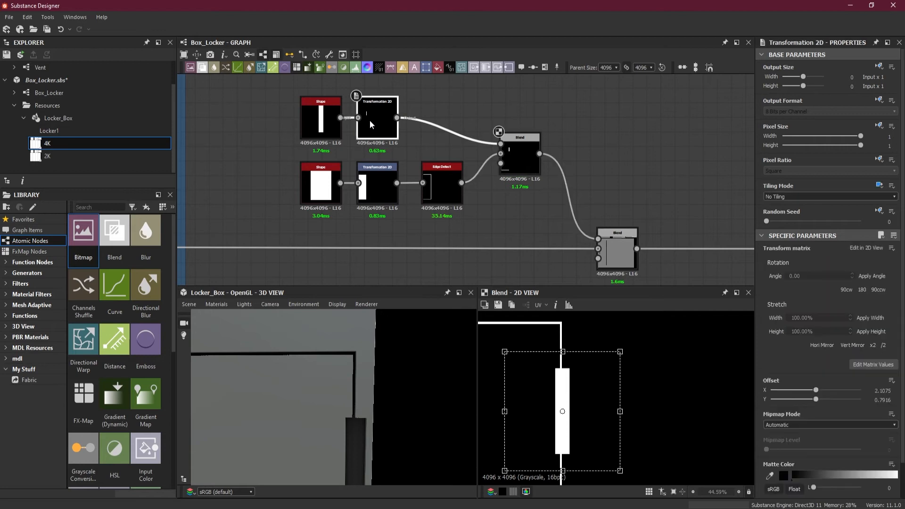
scroll(563, 391, up, 3)
scroll(563, 390, down, 3)
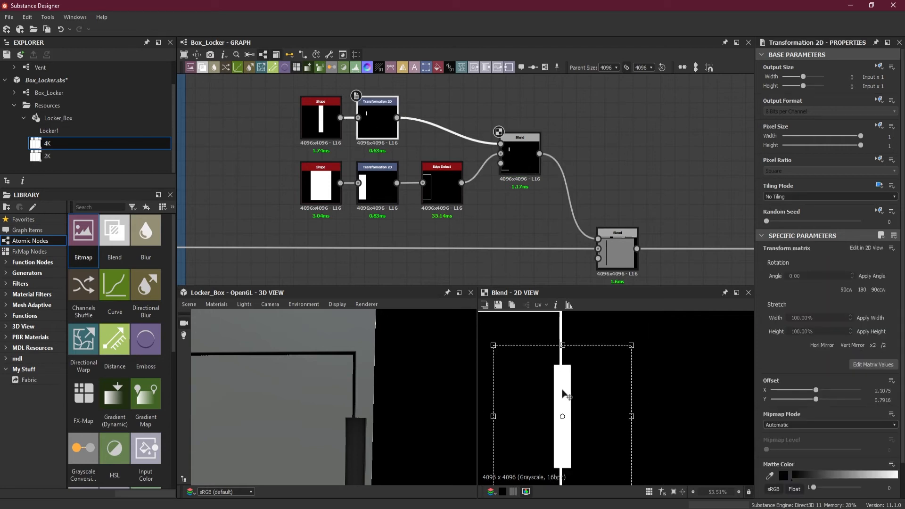
drag(619, 472, 590, 445)
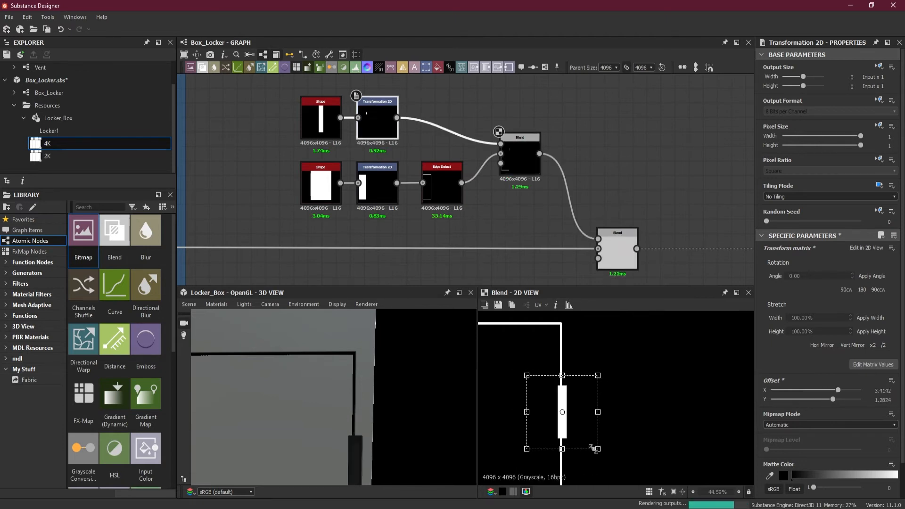
Nudge the bar slightly left and shrink it again, to an offset of about X 5.439, Y 2.035.
scroll(566, 413, up, 2)
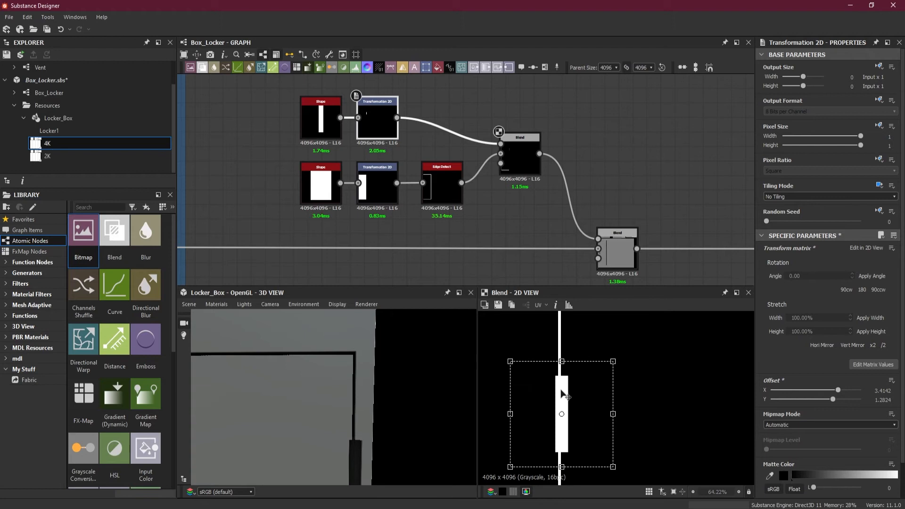
drag(563, 395, 562, 395)
click(585, 389)
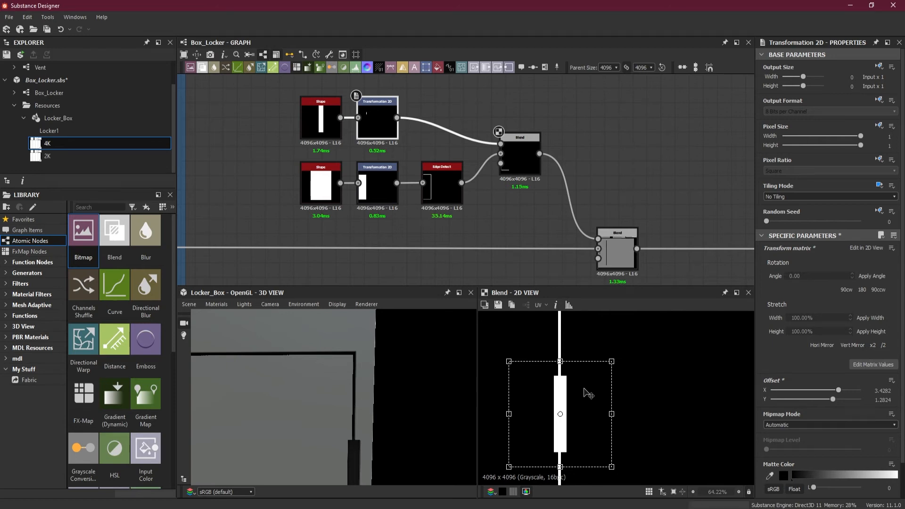
scroll(366, 428, down, 3)
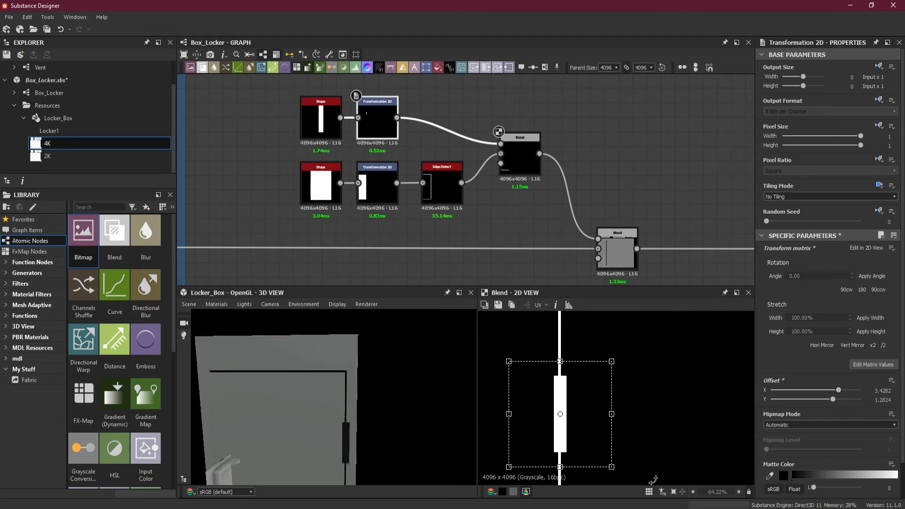
drag(613, 467, 592, 442)
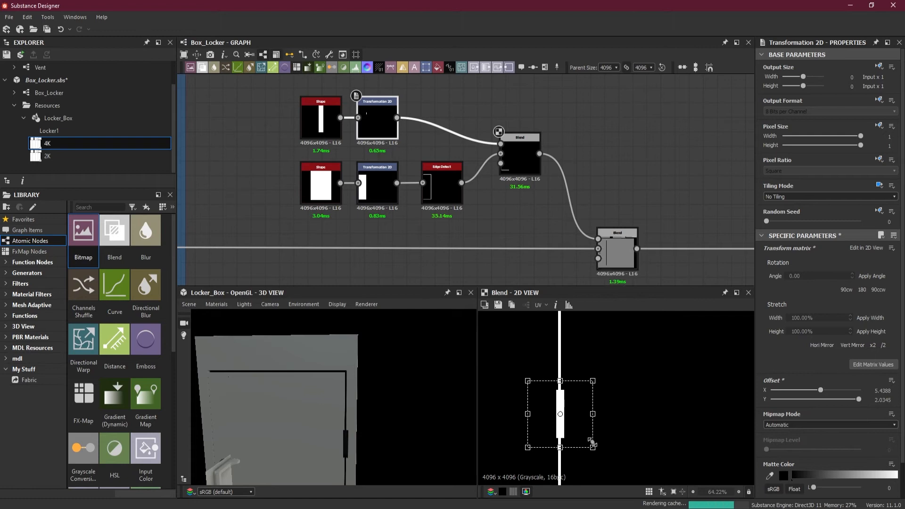
Check the bar on the locker door in 3D and fine-tune its centring on the outline's vertical line, at an X offset of 5.4462.
scroll(358, 447, up, 3)
middle_drag(366, 426, 357, 375)
drag(350, 408, 344, 449)
scroll(366, 411, down, 8)
scroll(366, 389, up, 5)
mouse_move(378, 406)
mouse_down()
mouse_move(369, 413)
mouse_move(367, 402)
mouse_up()
scroll(367, 402, up, 2)
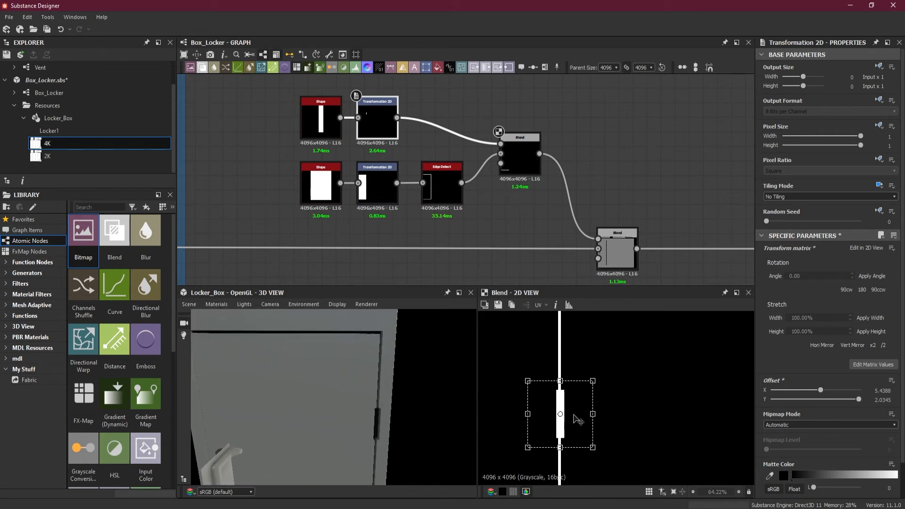
scroll(579, 420, up, 6)
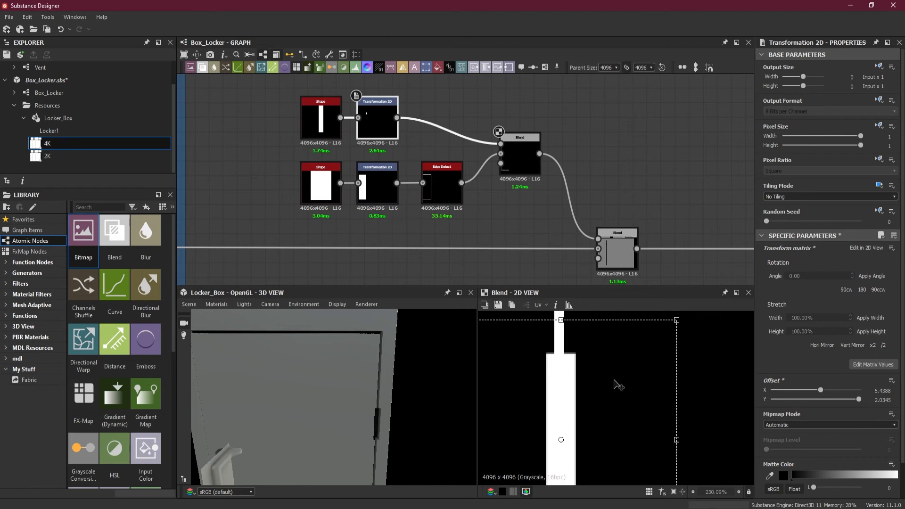
drag(595, 382, 594, 383)
drag(558, 383, 558, 383)
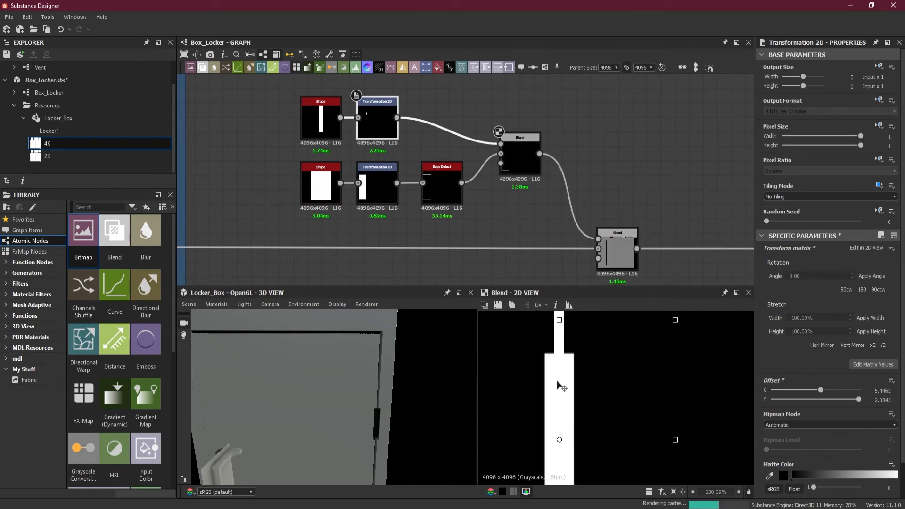
key(Right)
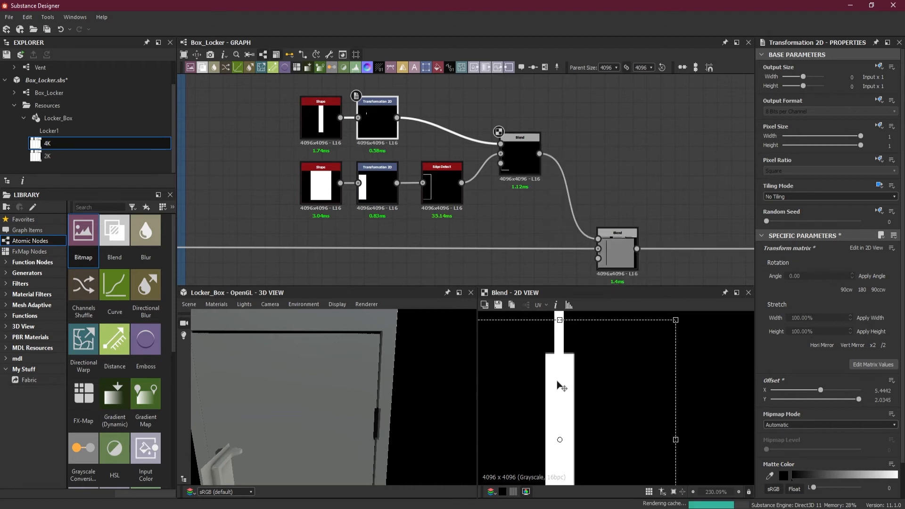
key(Right)
Move the bar up the outline's right side to just below the top corner, at an offset of X 5.4462, Y 3.1308.
scroll(566, 391, down, 6)
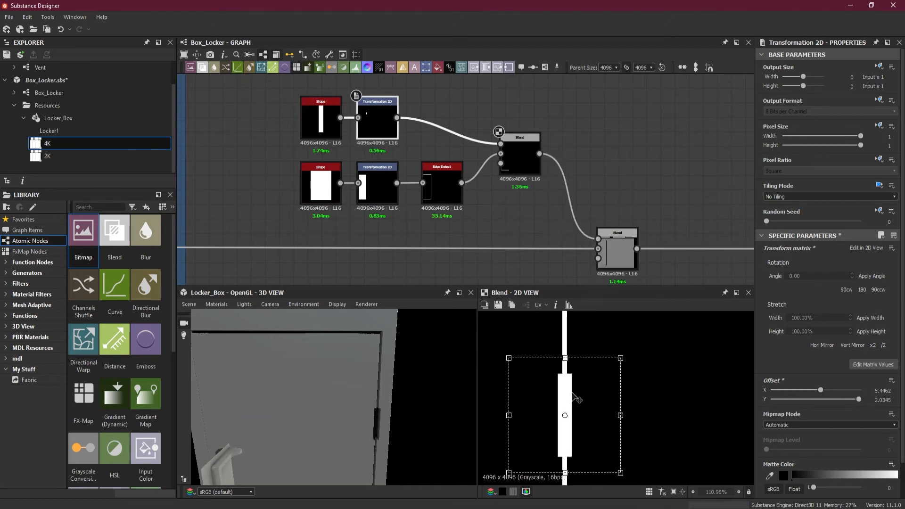
scroll(576, 399, down, 1)
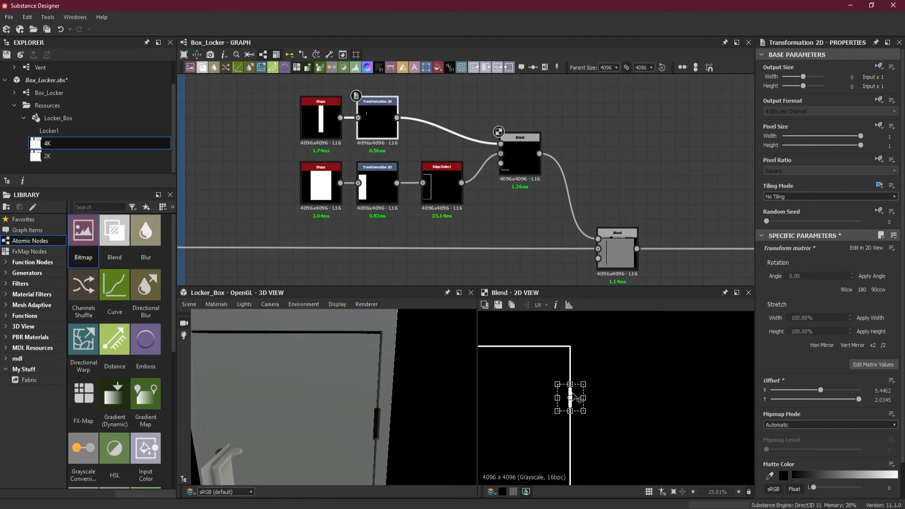
drag(573, 398, 578, 368)
scroll(578, 368, up, 3)
drag(573, 368, 573, 363)
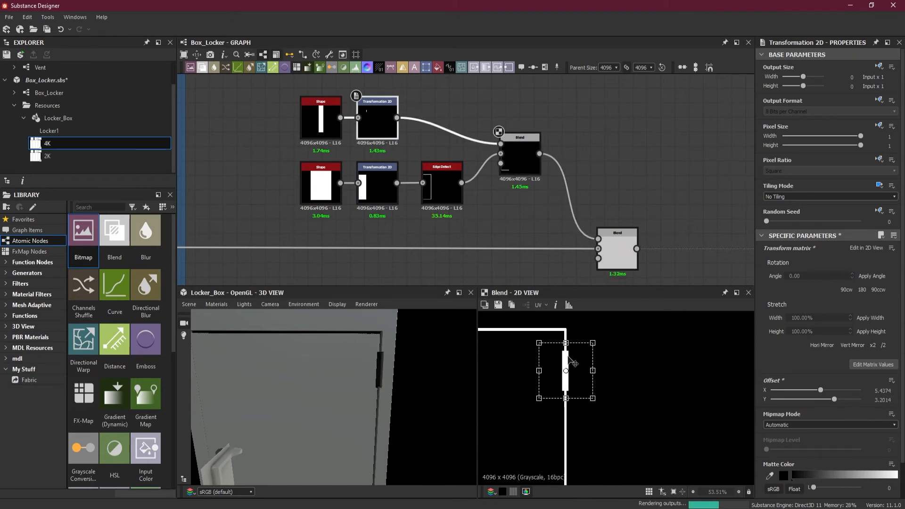
drag(574, 364, 575, 367)
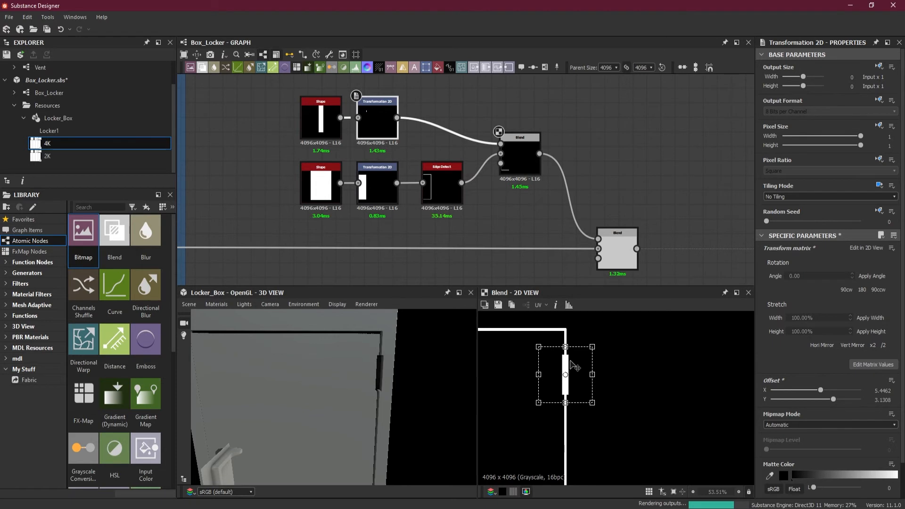
scroll(477, 159, up, 2)
scroll(492, 177, down, 3)
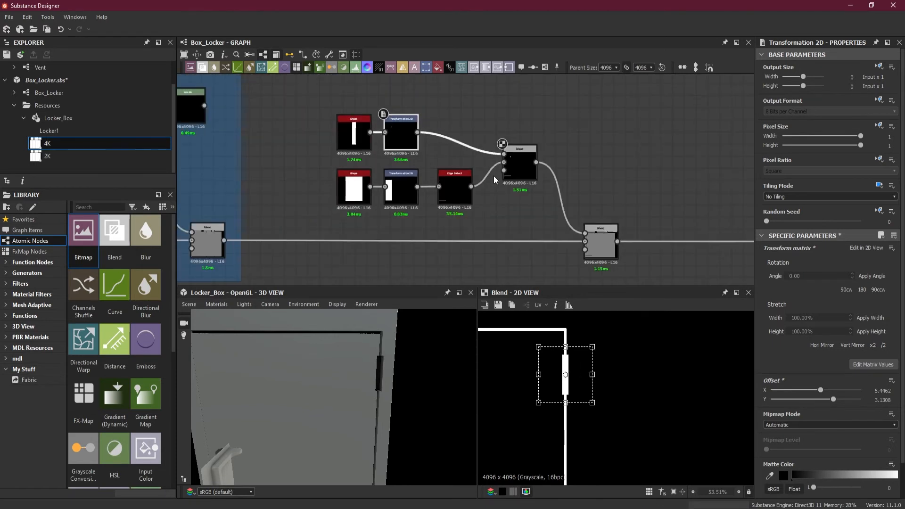
Insert a Mirror Grayscale node between the bar's Transformation 2D and the Blend, and align it above the Edge Detect node.
scroll(431, 143, up, 2)
click(451, 145)
key(space)
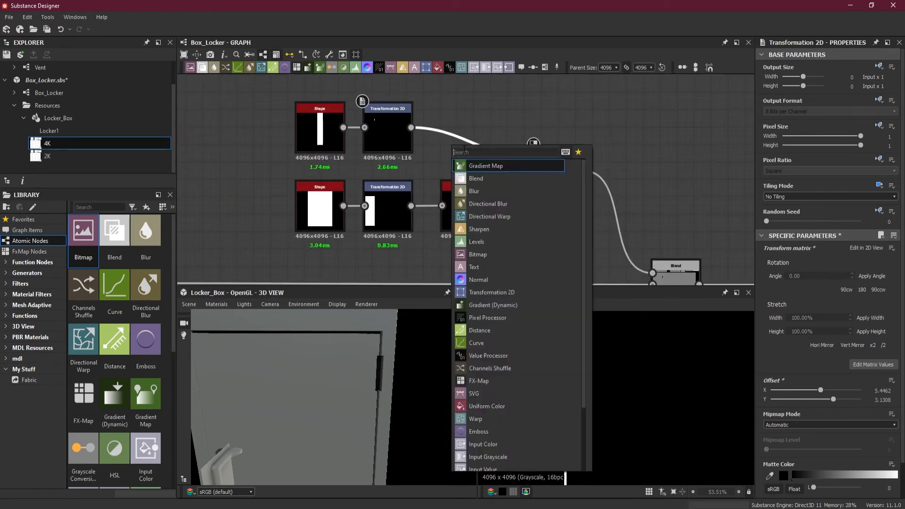
text(mir)
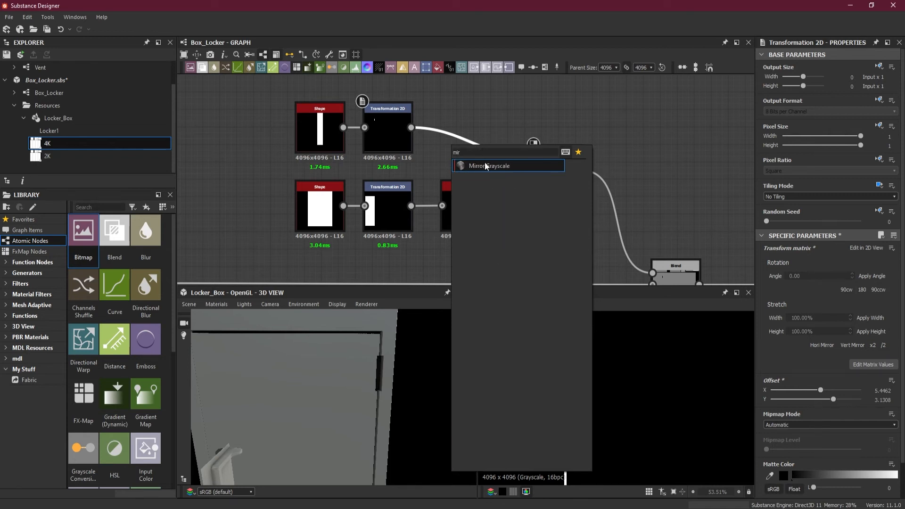
click(486, 166)
drag(484, 162, 471, 140)
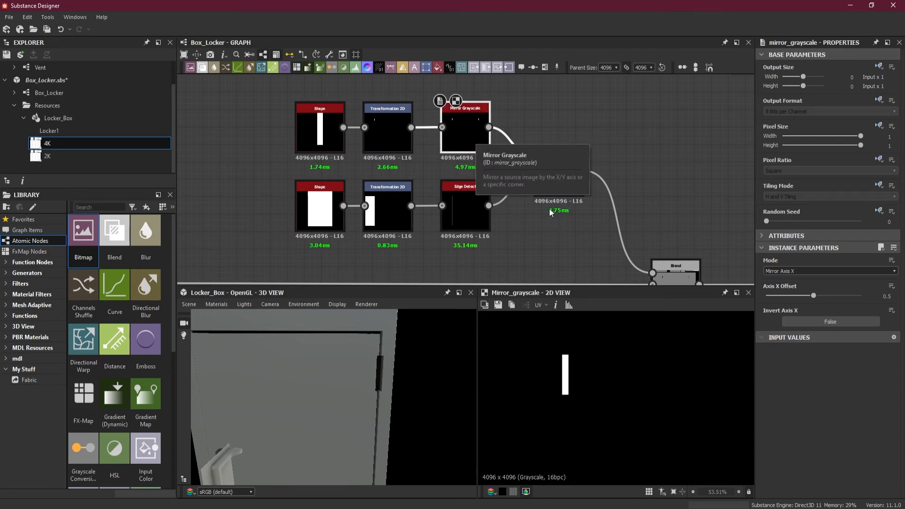
Set the Mirror Grayscale mode to Mirror Axis Y and preview the bar and outline Blend.
key(f)
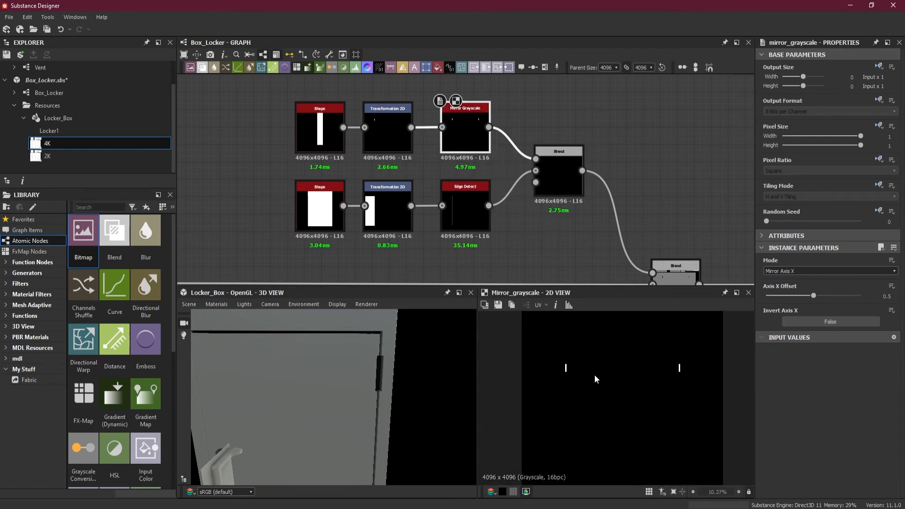
click(786, 275)
click(796, 284)
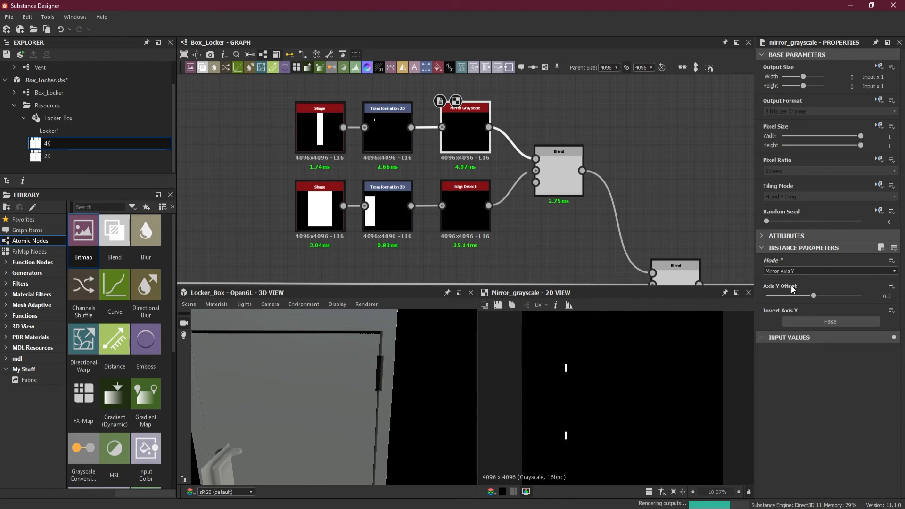
click(556, 168)
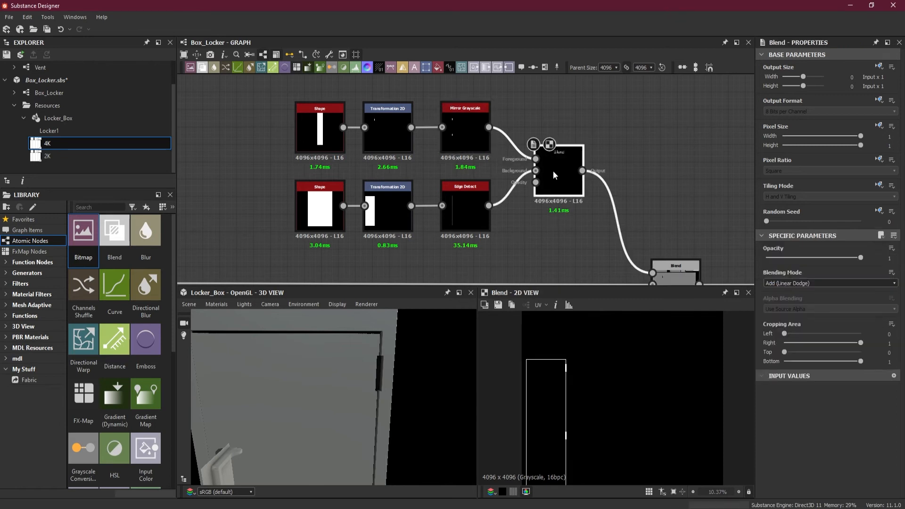
Set the Mirror Grayscale's Axis Y Offset to 0.38 and inspect the mirrored bar at the outline's lower corner.
click(468, 138)
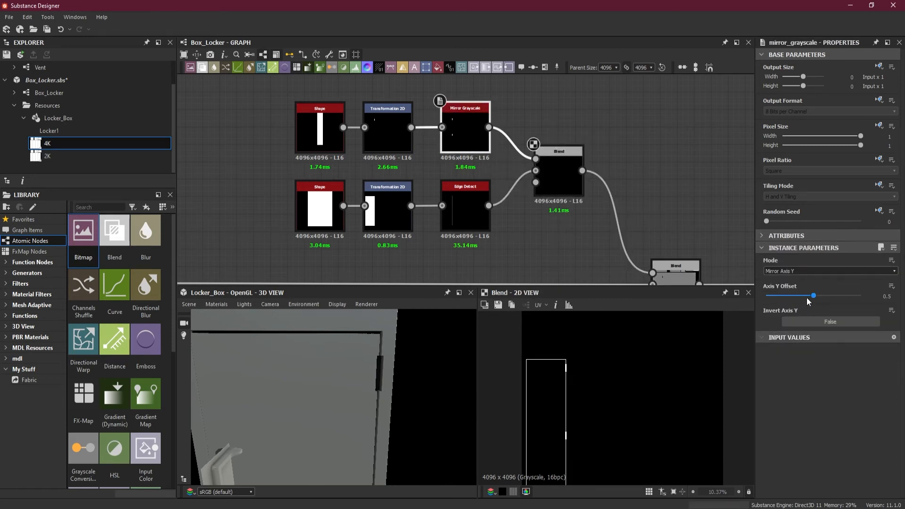
drag(813, 295, 803, 295)
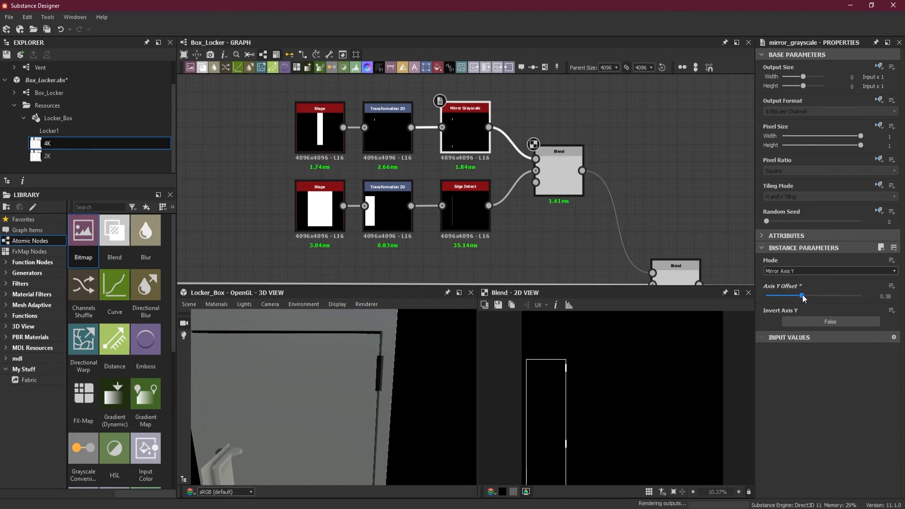
middle_drag(633, 403, 636, 368)
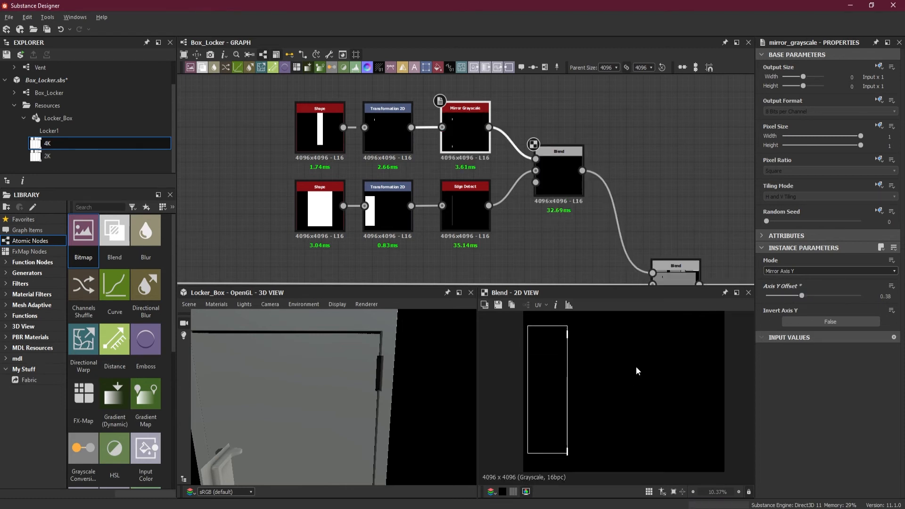
scroll(566, 457, up, 8)
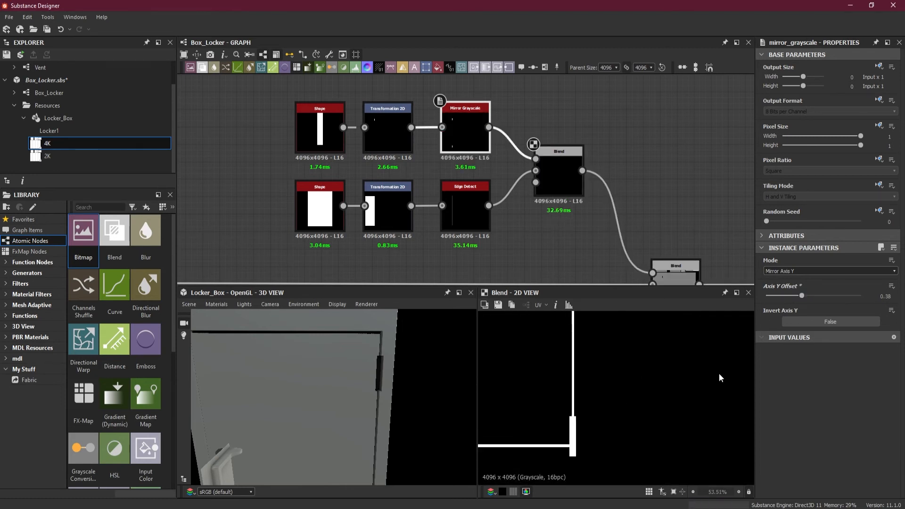
Set the Mirror Grayscale's Axis Y Offset to 0.4 and inspect the mirrored bar against the door outline.
drag(802, 295, 806, 294)
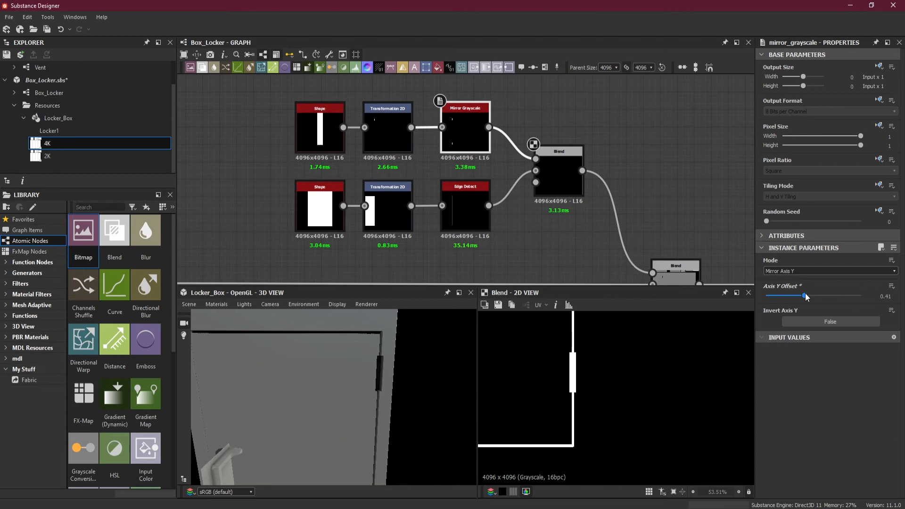
key(f)
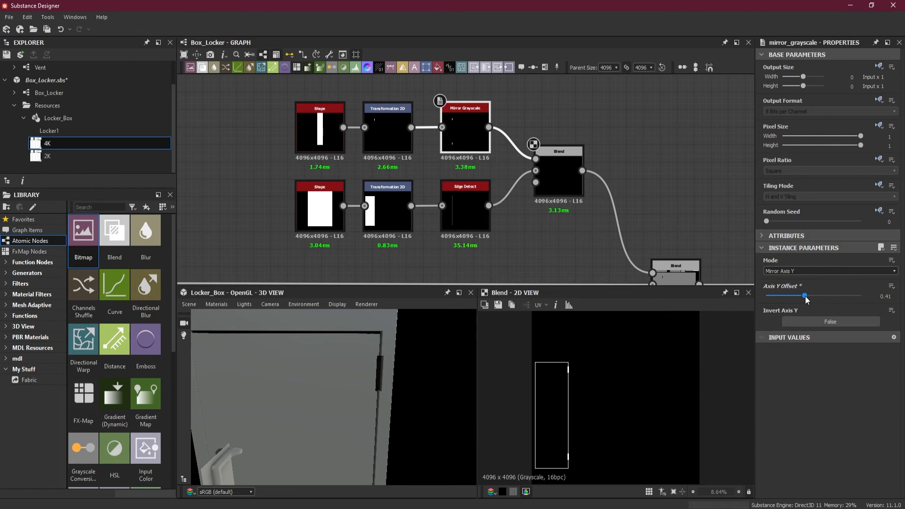
drag(805, 296, 804, 296)
scroll(572, 471, up, 3)
mouse_move(618, 370)
middle_down()
mouse_move(619, 410)
mouse_move(627, 368)
middle_up()
scroll(624, 371, down, 2)
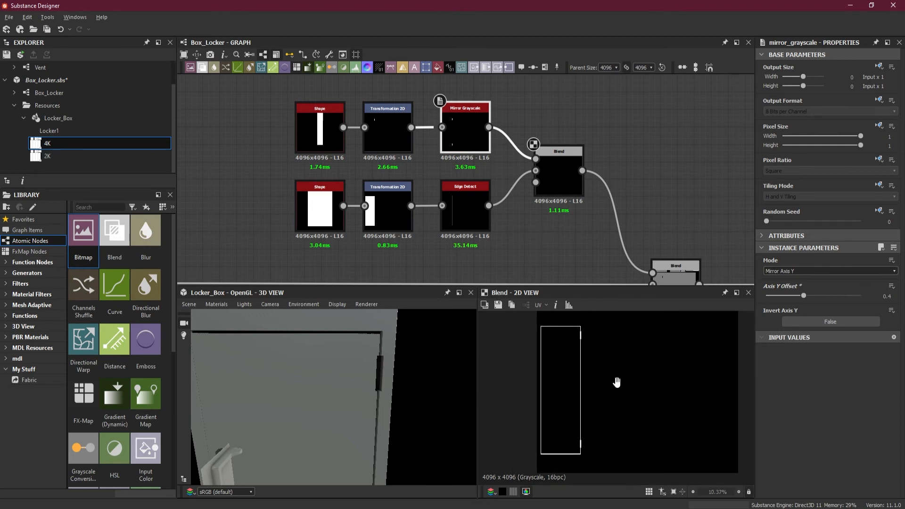
Nudge the upper bar slightly down the outline's right edge with its Transformation 2D, to a Y offset of 3.0854.
click(388, 129)
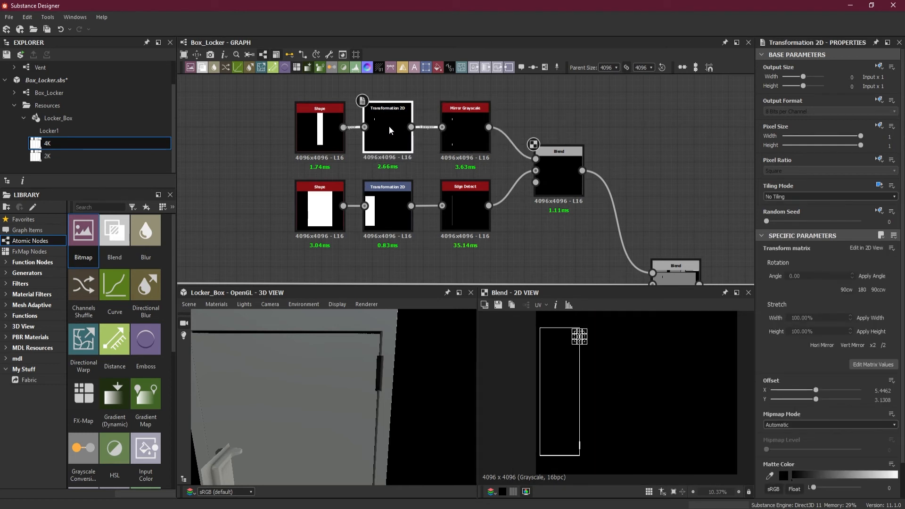
scroll(540, 320, up, 4)
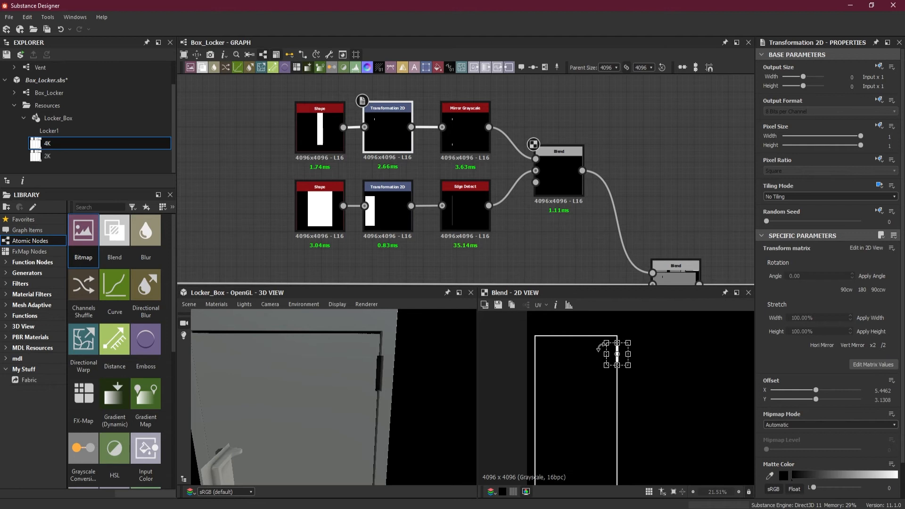
scroll(599, 348, down, 3)
scroll(620, 334, up, 4)
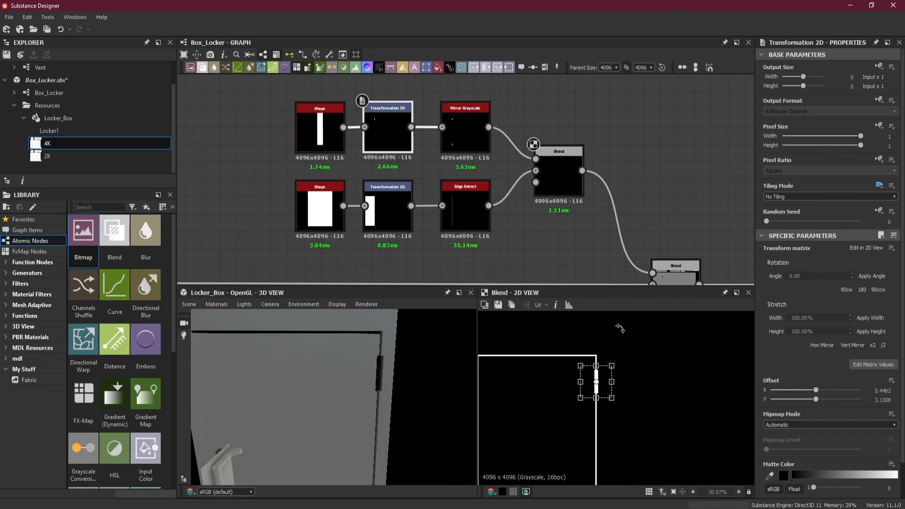
drag(603, 378, 604, 380)
scroll(621, 404, down, 4)
middle_drag(637, 442, 620, 376)
Try several Axis Y Offset values on the Mirror Grayscale, ending at 0.4, and inspect the hinge on the 3D locker.
click(477, 146)
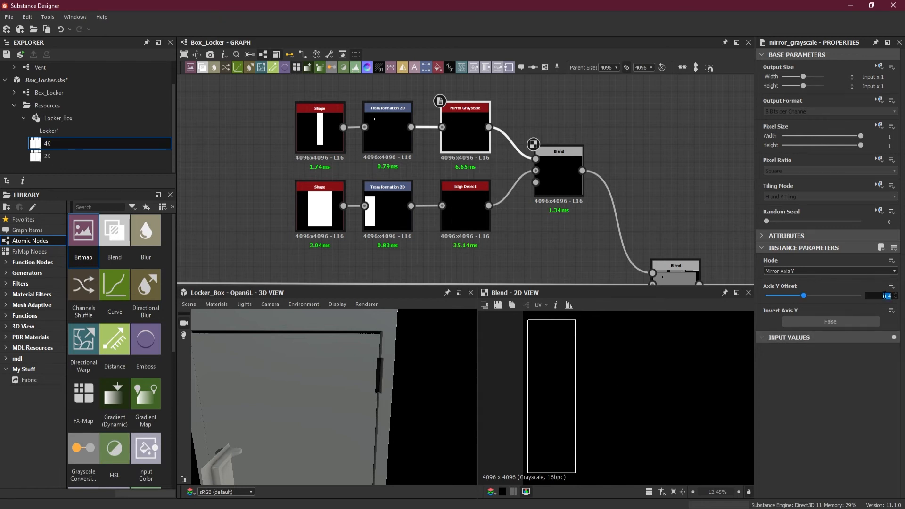
text(0.3)
key(Return)
text(0.45)
key(Return)
key(Return)
key(Return)
drag(348, 392, 383, 279)
drag(372, 383, 368, 419)
mouse_move(354, 444)
mouse_down()
mouse_move(366, 368)
mouse_move(349, 460)
mouse_up()
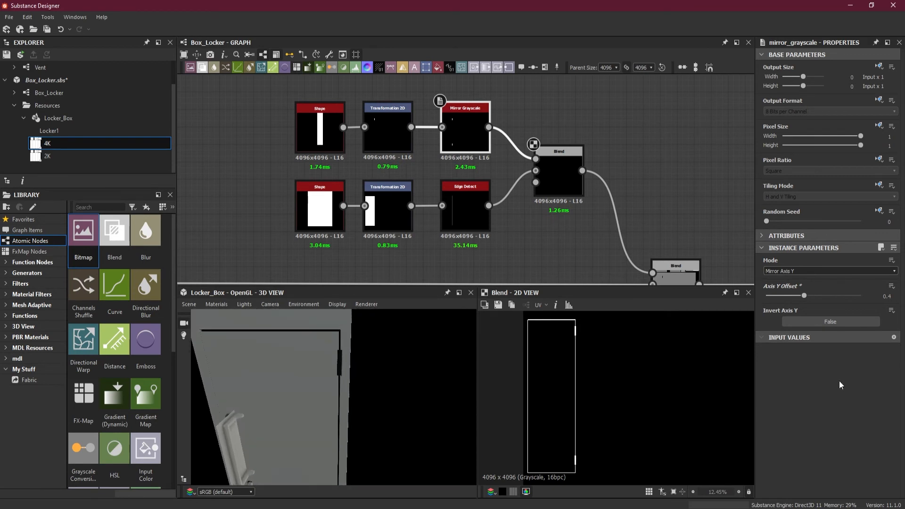
Try an Axis Y Offset of 4.01 on the Mirror Grayscale, followed by 4.
click(887, 296)
text(3.91)
key(Return)
text(4.01)
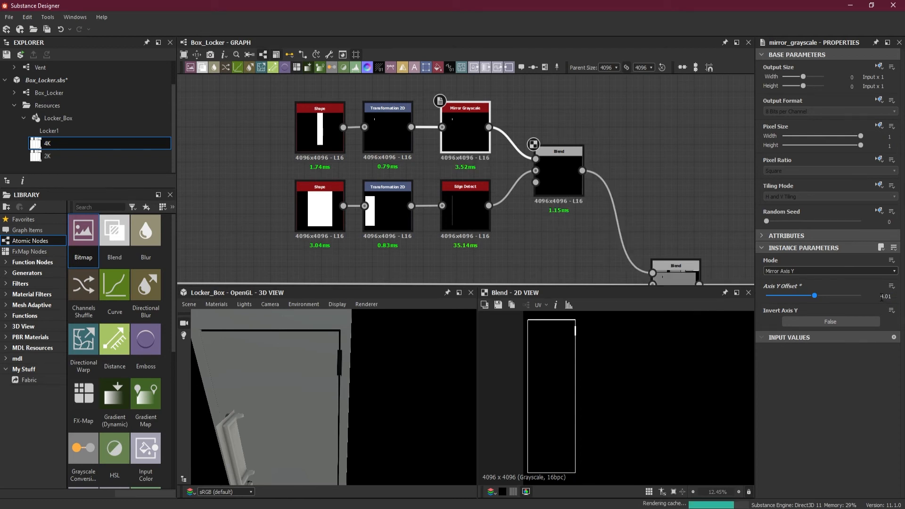
key(Return)
text(4)
key(Return)
Bring the Mirror Grayscale's Axis Y Offset back to a fractional value, ending at 0.391.
click(881, 296)
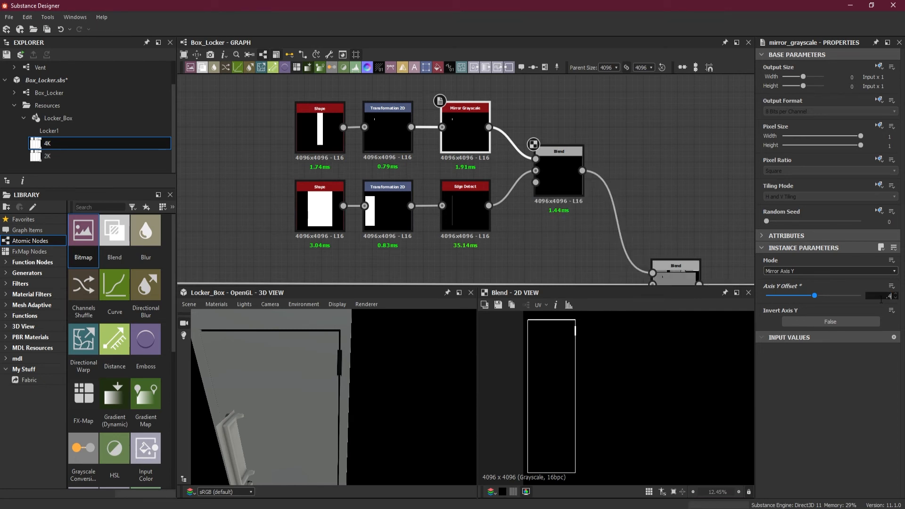
text(.4)
key(Return)
key(BackSpace)
text(.39)
key(Return)
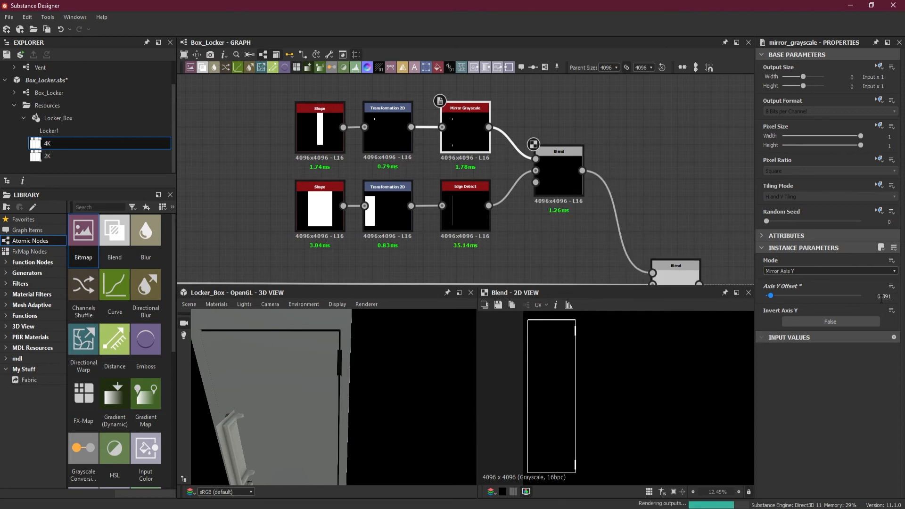
Fine-tune the Mirror Grayscale's Axis Y Offset to 0.395 and finally 0.397, and check the hinges on the 3D locker.
double_click(881, 296)
key(BackSpace)
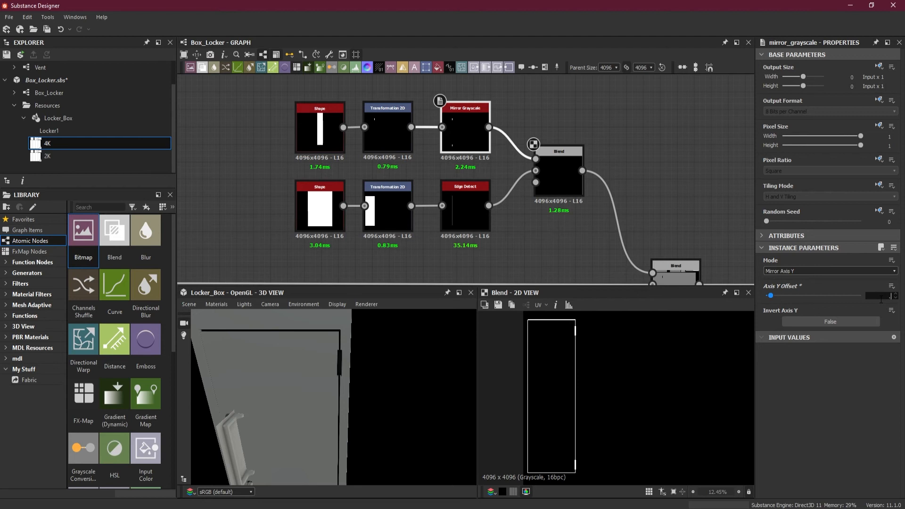
text(.395)
key(Return)
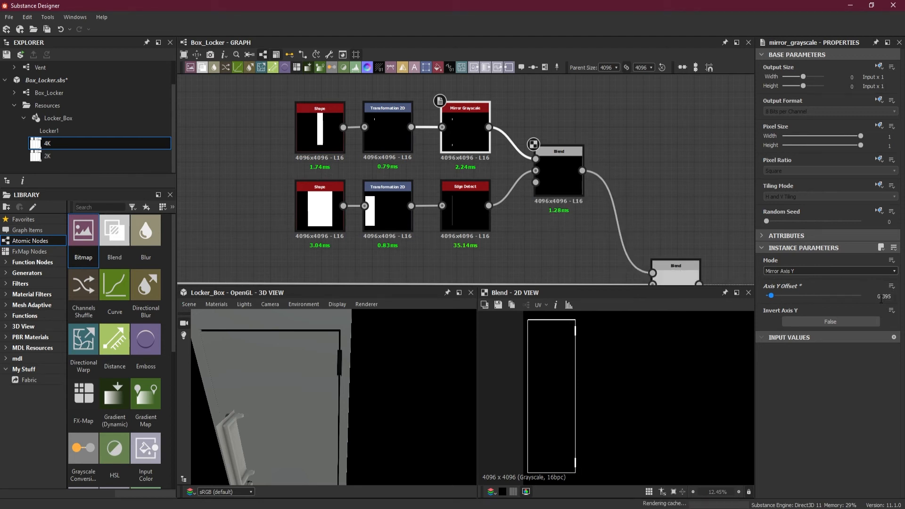
double_click(881, 297)
key(BackSpace)
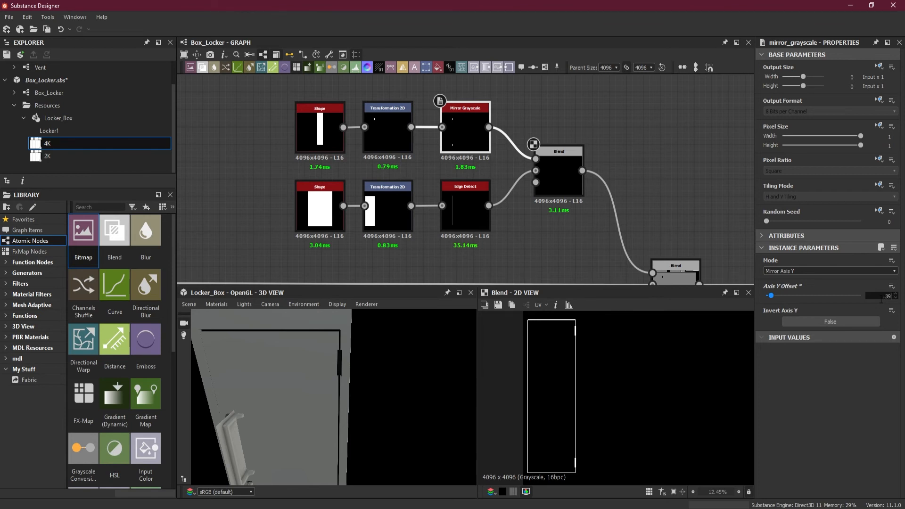
key(Return)
drag(357, 451, 330, 394)
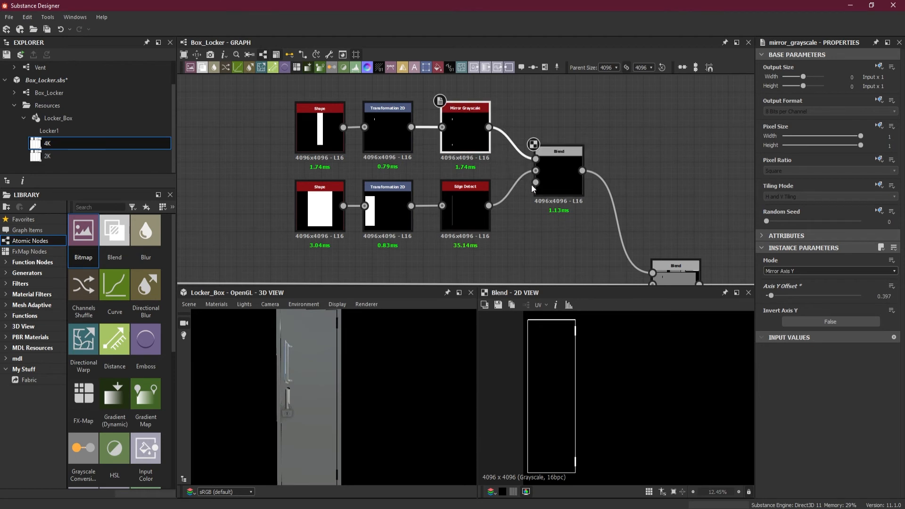
Spread out the hinge nodes by moving the Blend away and shifting the bar's Shape and Transformation 2D back from the Mirror Grayscale.
drag(561, 187, 637, 200)
middle_drag(553, 159, 559, 242)
drag(282, 176, 329, 219)
click(448, 121)
key(space)
click(479, 138)
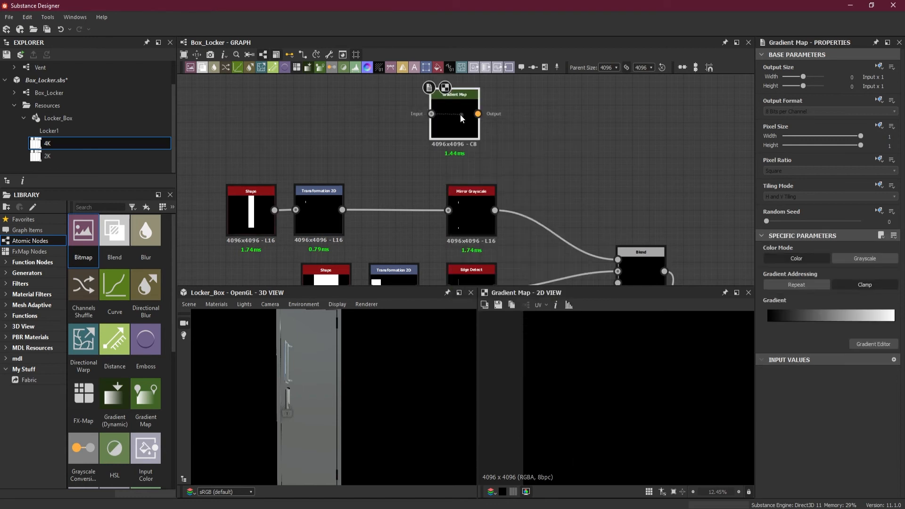
key(Delete)
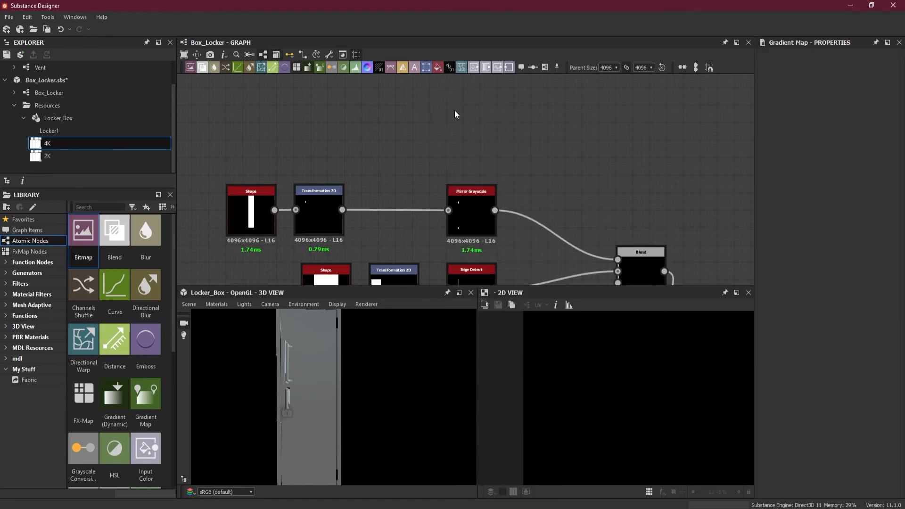
Add a Blend node above the hinge chain and connect the Mirror Grayscale output to its Background input.
key(space)
click(530, 136)
drag(513, 119, 550, 169)
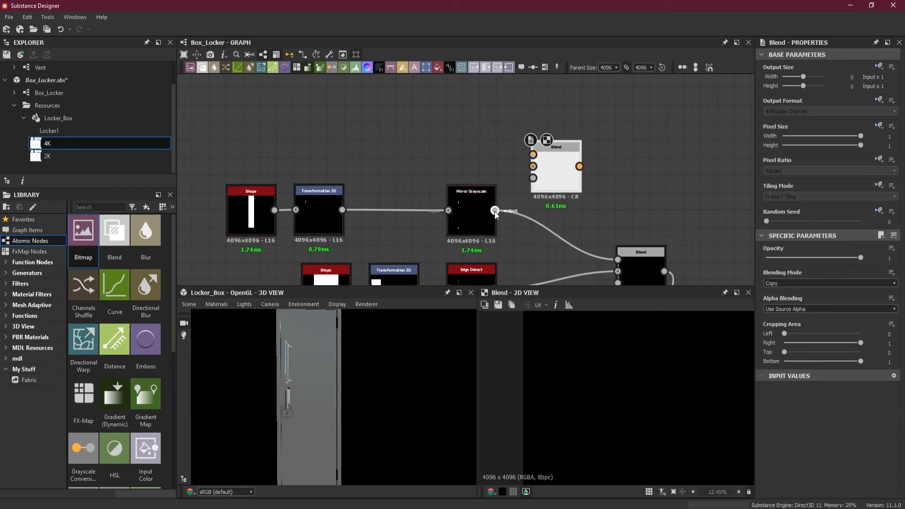
drag(524, 171, 533, 166)
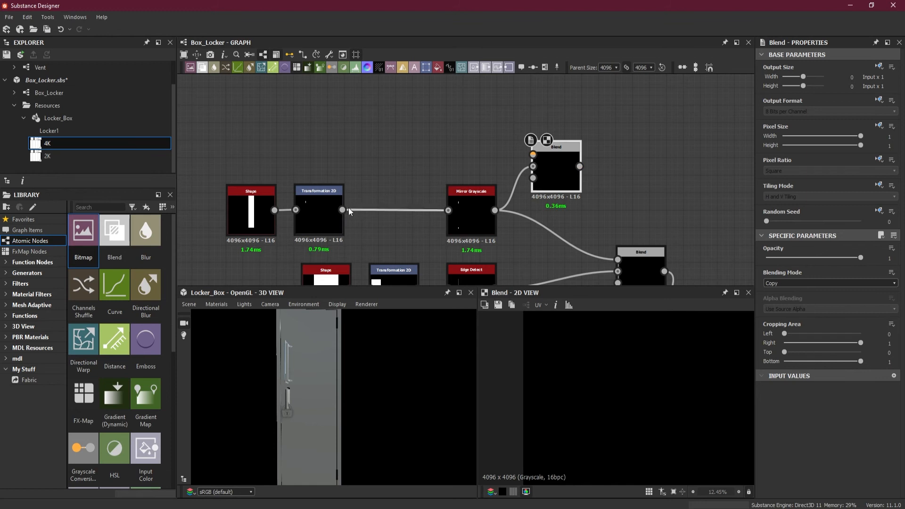
Duplicate the bar's Transformation 2D, keeping it fed by the Shape, and place the copy directly above the original.
drag(343, 210, 355, 180)
click(358, 129)
click(322, 202)
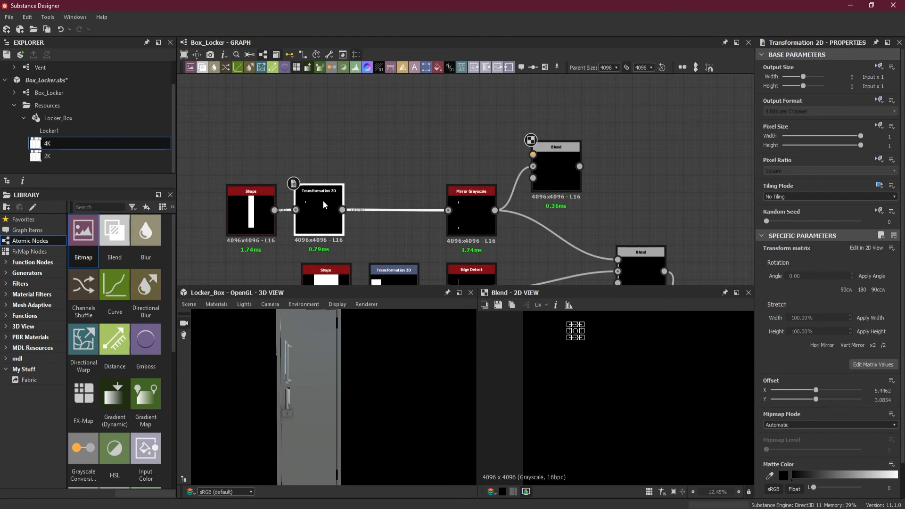
key(ctrl+d)
drag(470, 189, 325, 140)
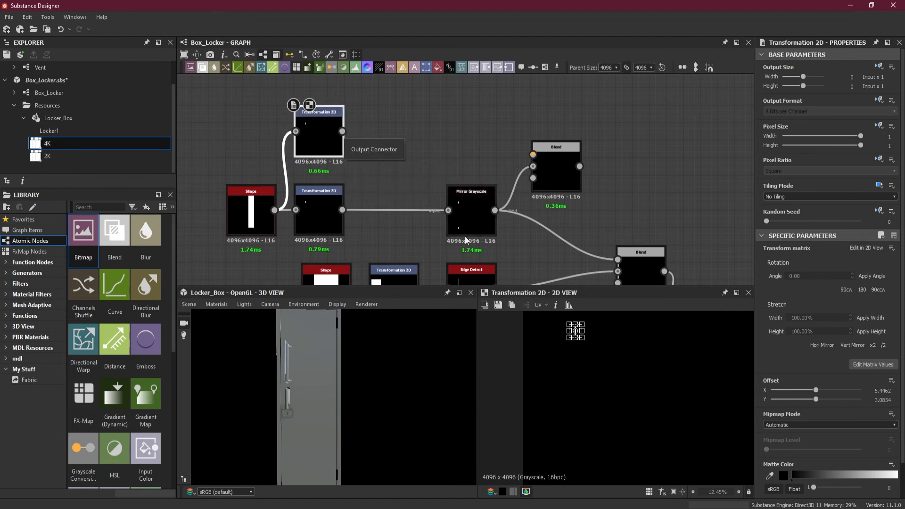
Connect the duplicate to the new Blend's Foreground, feed that Blend into the outline Blend, and set its mode to Add (Linear Dodge).
drag(343, 132, 534, 155)
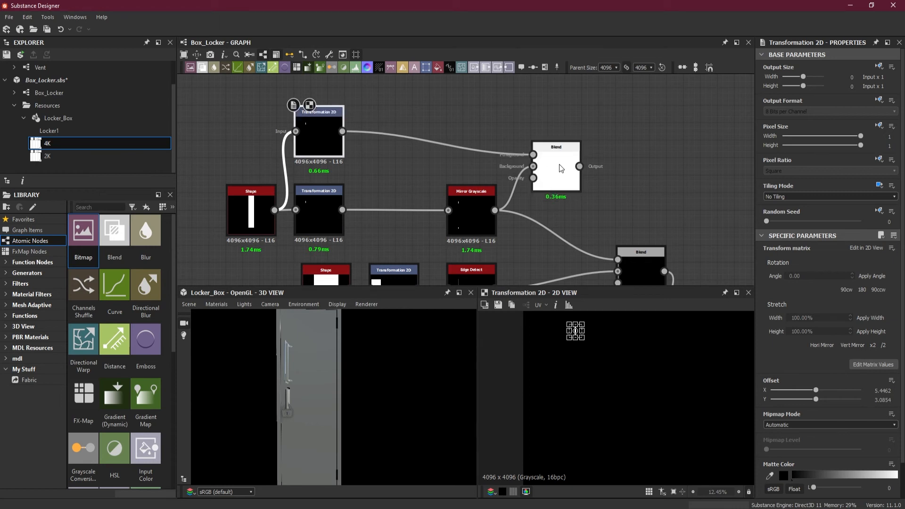
drag(580, 167, 560, 153)
click(560, 153)
click(790, 283)
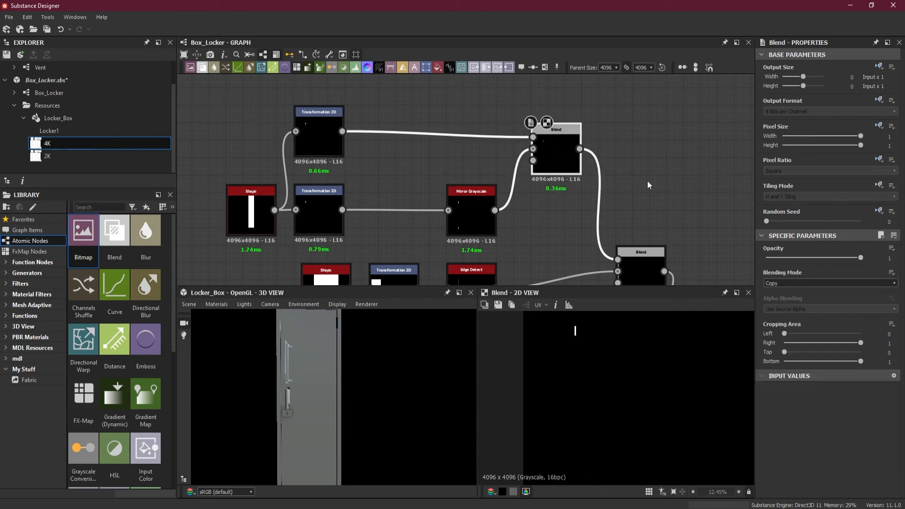
click(791, 295)
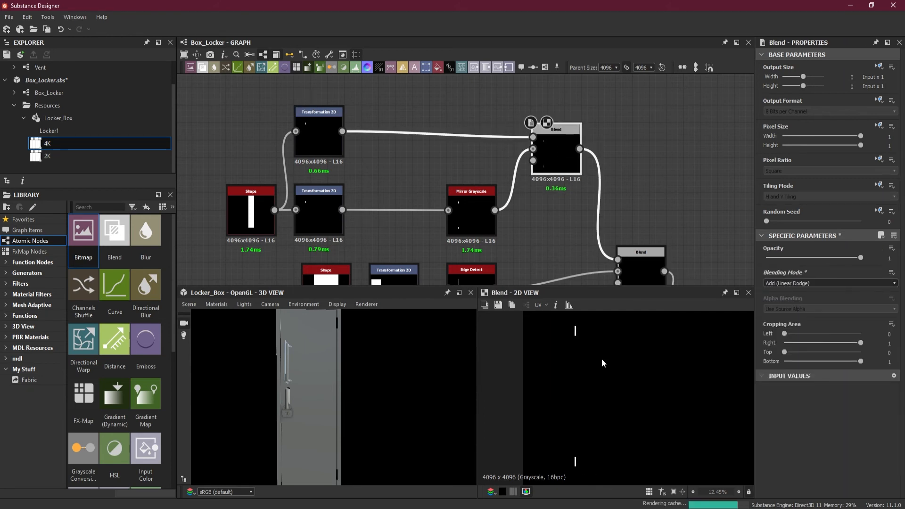
Preview the outline Blend and move the duplicate bar down the door's right edge to an offset of X 5.4462, Y 0.7553.
key(f)
click(316, 120)
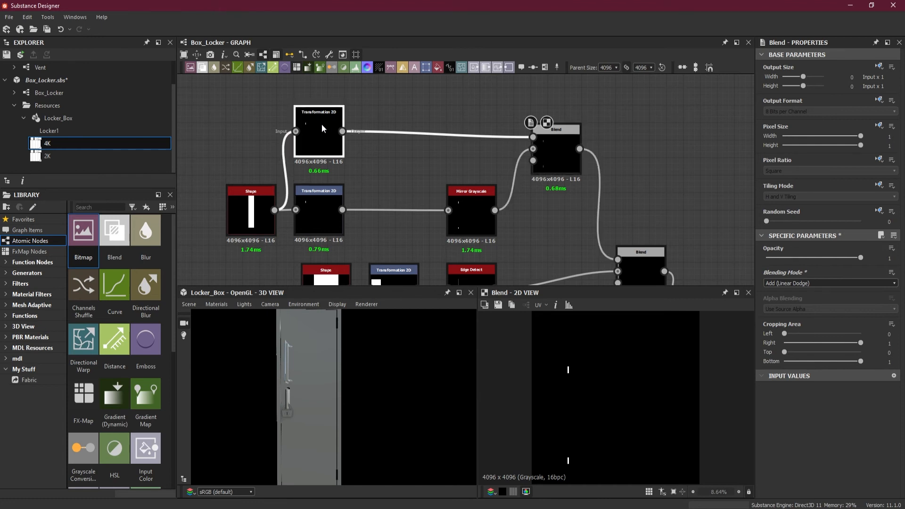
click(635, 266)
double_click(635, 267)
click(318, 134)
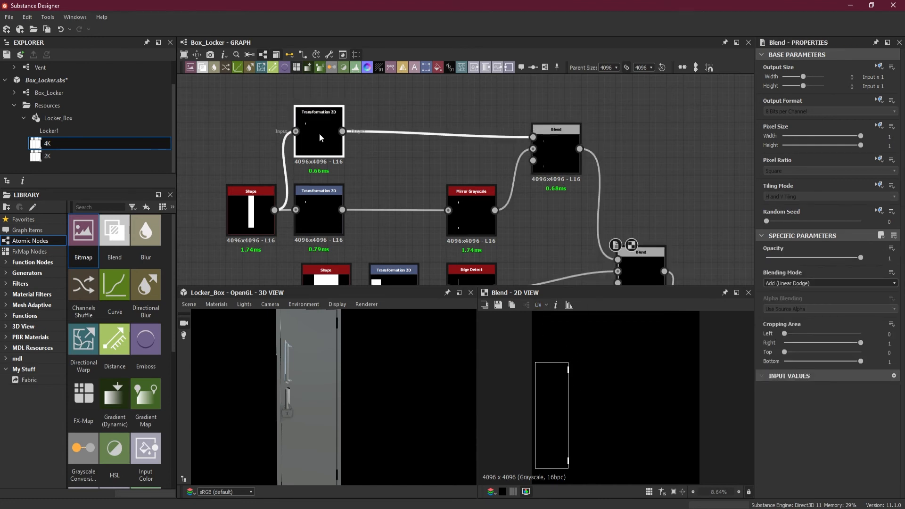
scroll(568, 379, up, 8)
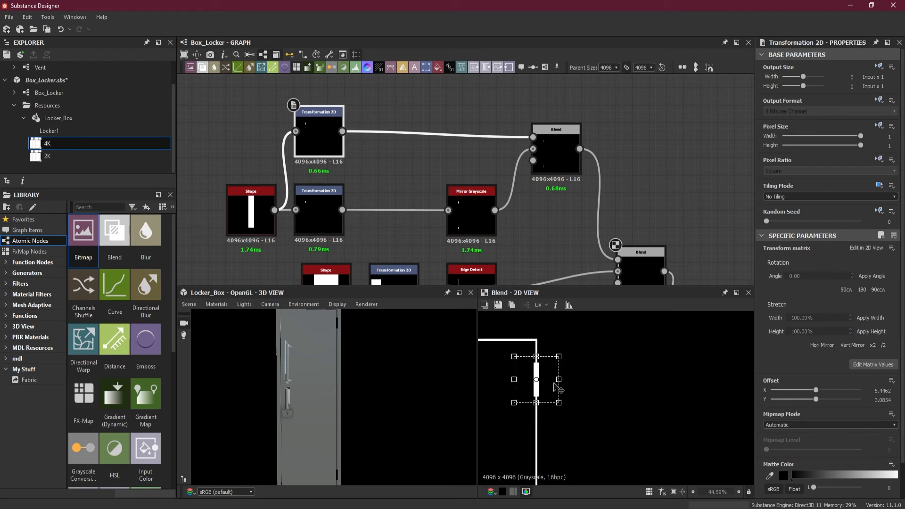
scroll(561, 385, down, 3)
drag(553, 383, 561, 457)
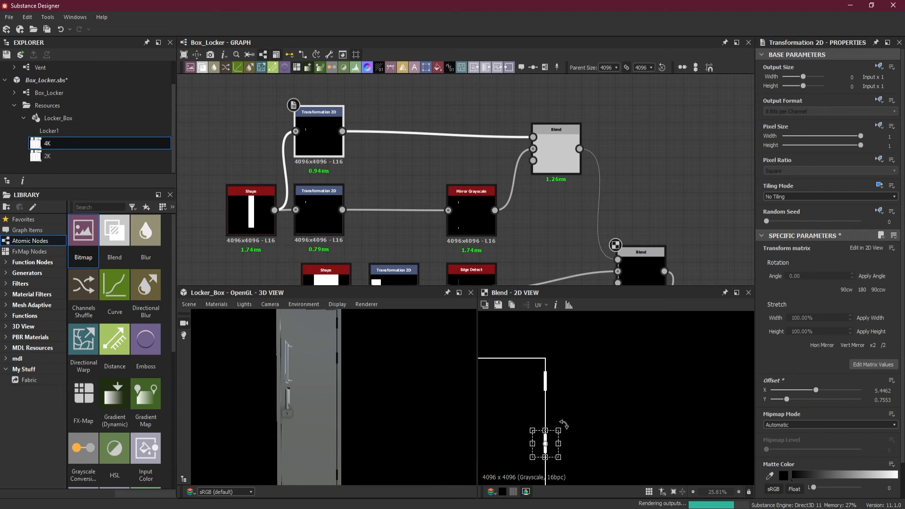
scroll(586, 425, down, 3)
middle_drag(589, 428, 623, 380)
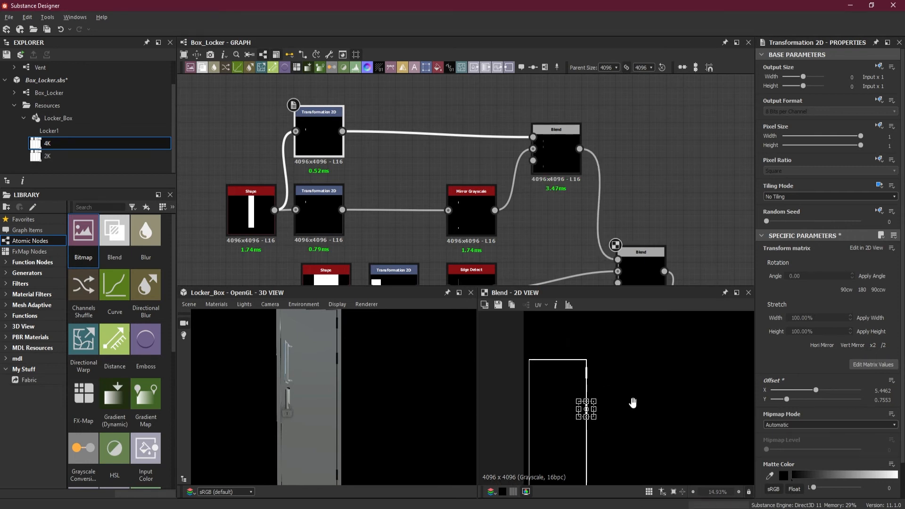
Insert a Mirror Grayscale node between the duplicate Transformation 2D and its Blend, aligned above the existing one, and set it to Mirror Axis Y.
click(476, 223)
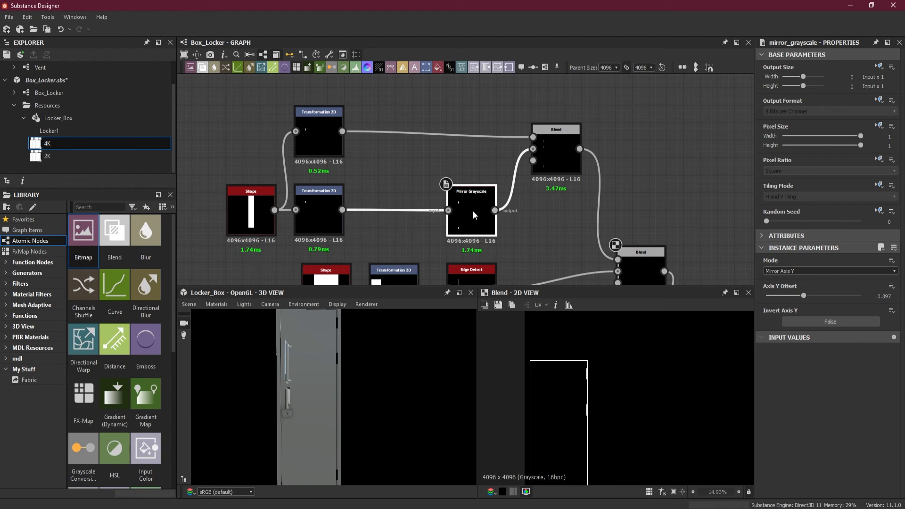
click(406, 126)
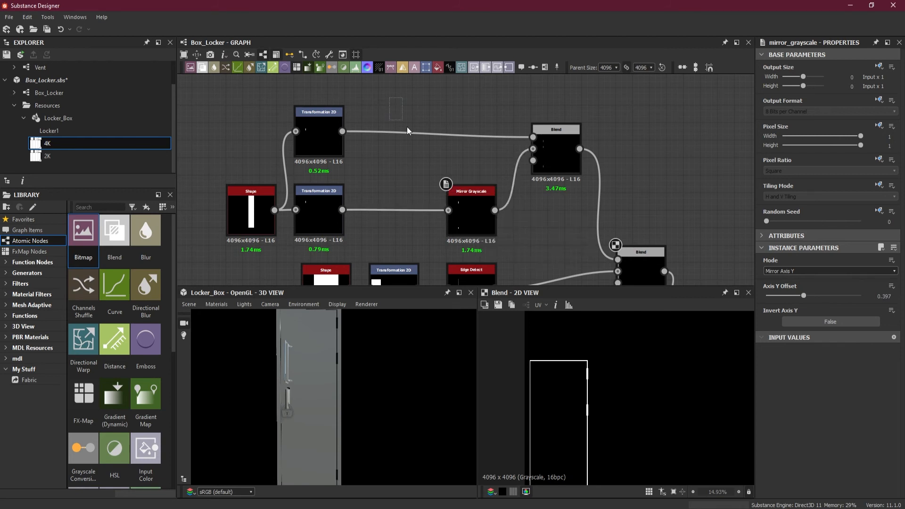
key(space)
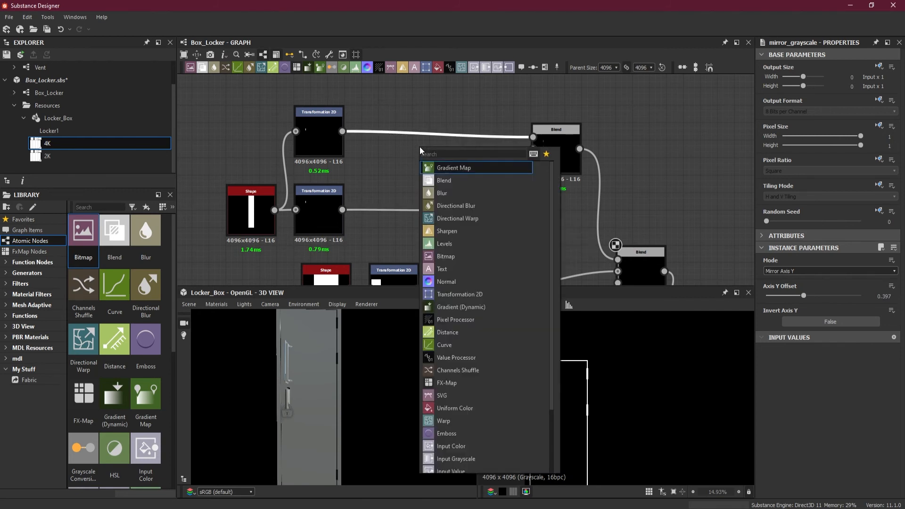
text(mir)
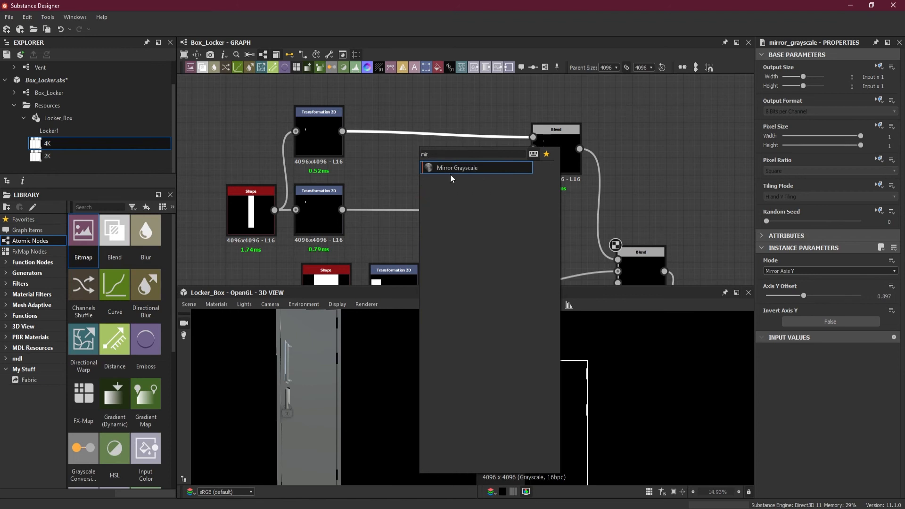
click(451, 169)
drag(442, 152, 464, 139)
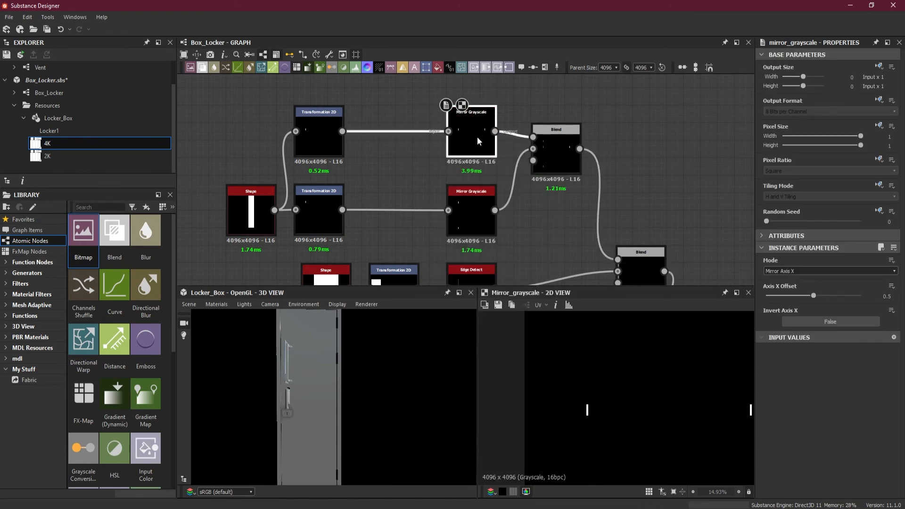
click(821, 271)
click(817, 283)
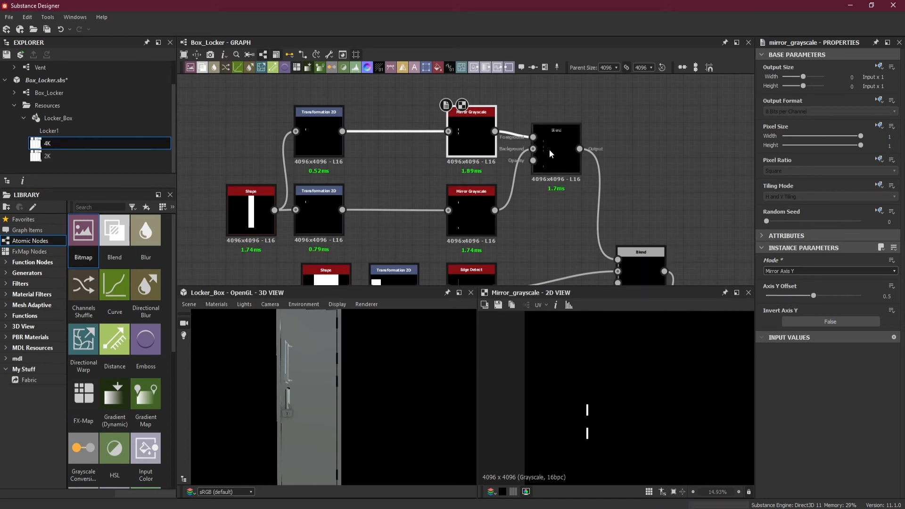
Preview the outline Blend and set the upper Mirror Grayscale's Axis Y Offset to 0.397.
double_click(632, 265)
middle_drag(639, 405, 635, 377)
click(470, 136)
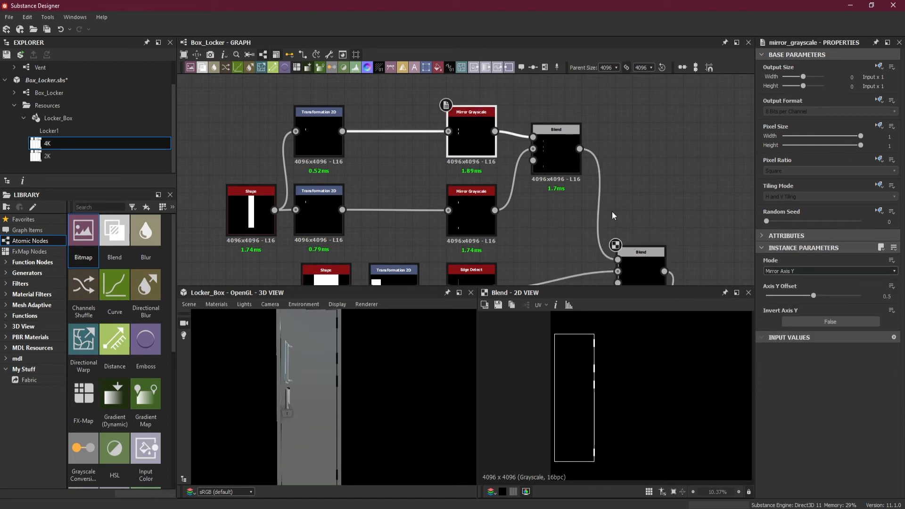
drag(814, 296, 803, 294)
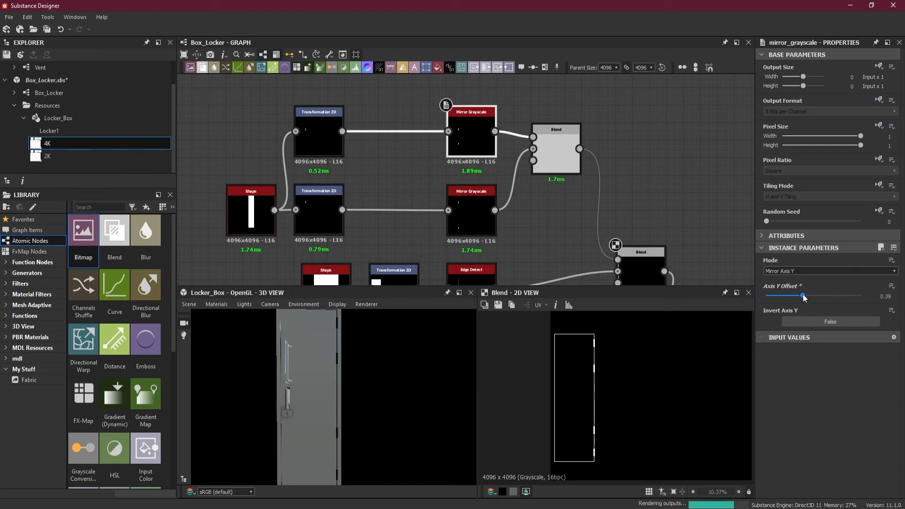
drag(803, 294, 804, 293)
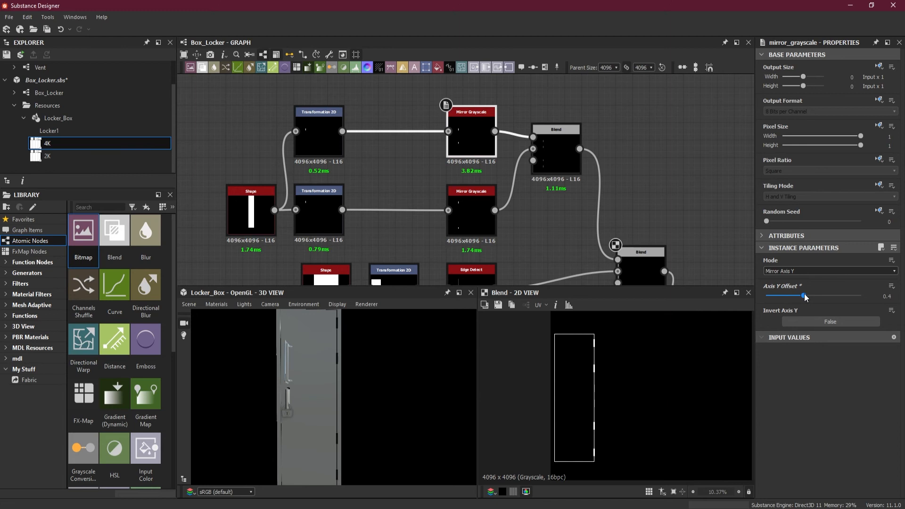
double_click(886, 296)
key(BackSpace)
key(Return)
Move the Subtract Blend further along the main chain, preview it, and turn the 3D view to show the whole door.
scroll(531, 232, down, 2)
middle_drag(532, 232, 533, 183)
scroll(533, 180, up, 2)
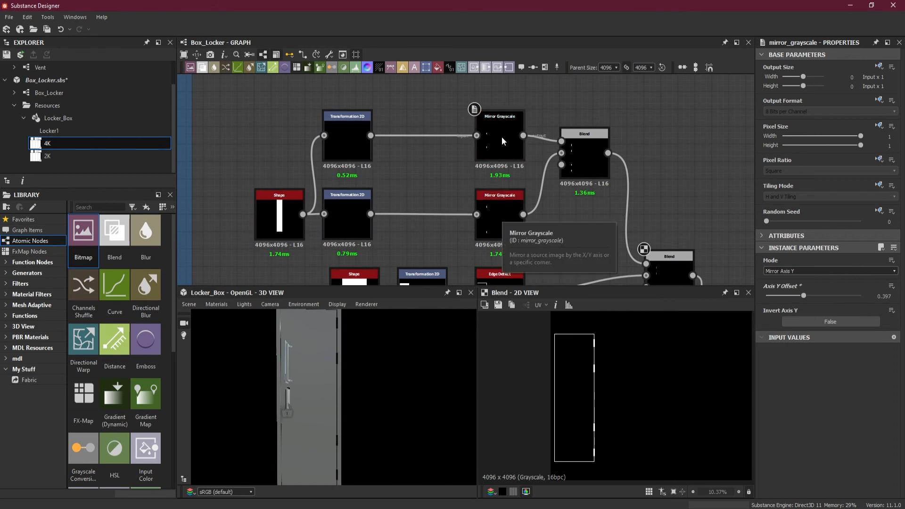
scroll(578, 208, down, 2)
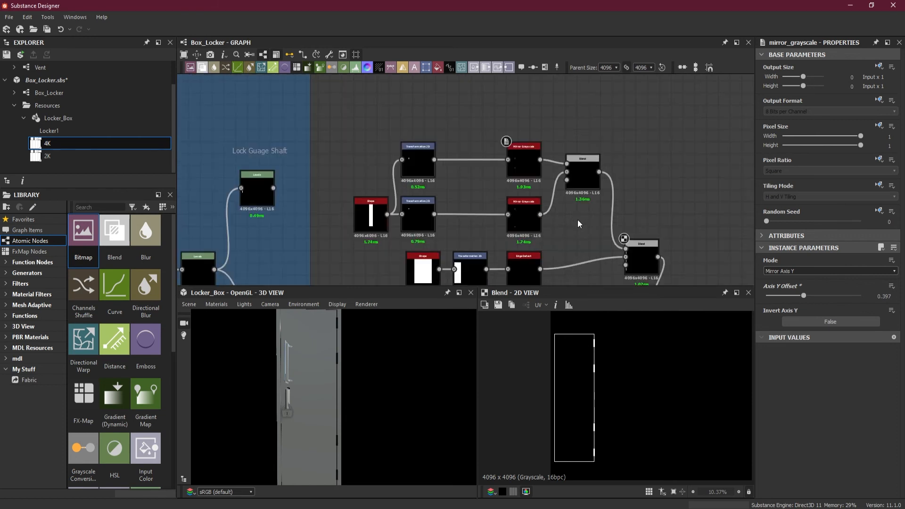
middle_drag(577, 219, 549, 182)
middle_drag(662, 226, 621, 210)
drag(600, 258, 661, 260)
double_click(662, 259)
drag(334, 368, 456, 349)
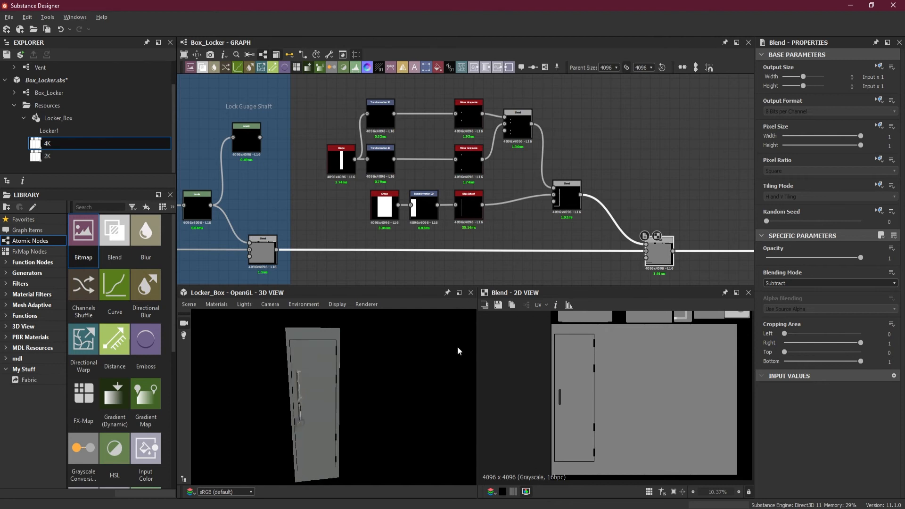
Preview the door outline's Edge Detect node and add a new comment near it.
scroll(650, 198, up, 1)
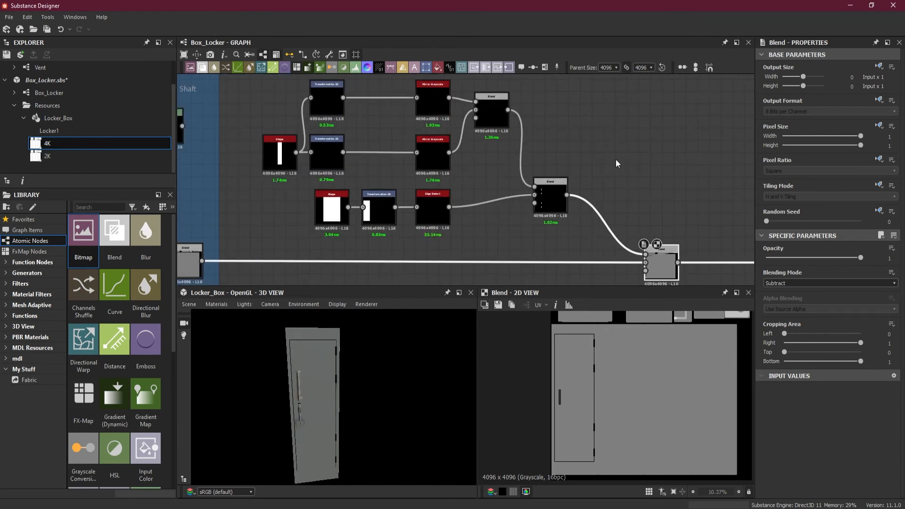
mouse_move(595, 150)
middle_down()
mouse_move(637, 166)
mouse_move(584, 153)
middle_up()
double_click(423, 213)
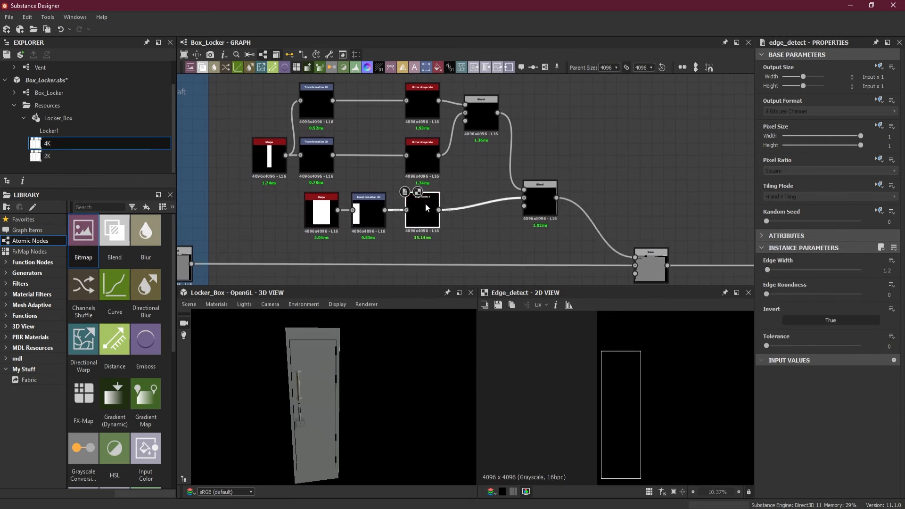
scroll(426, 203, up, 3)
scroll(418, 217, down, 2)
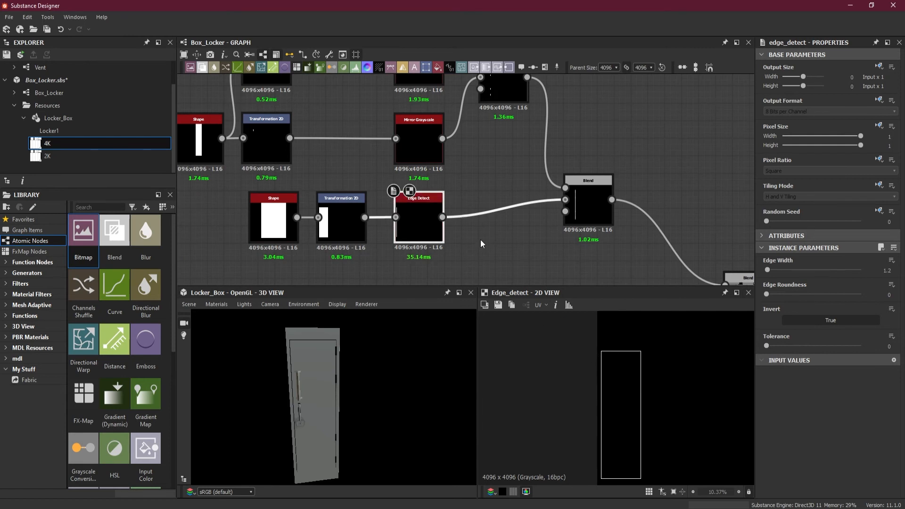
scroll(480, 232, down, 3)
scroll(440, 252, up, 3)
middle_drag(463, 252, 480, 229)
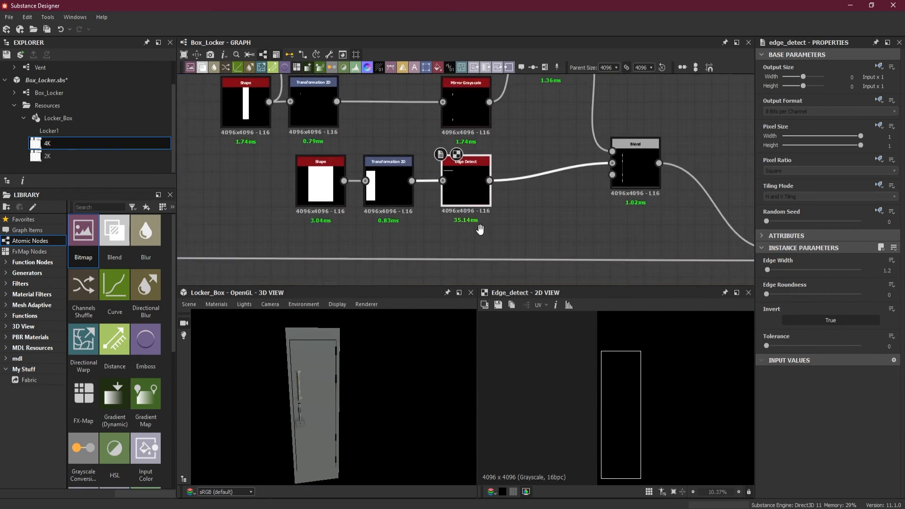
scroll(479, 231, up, 1)
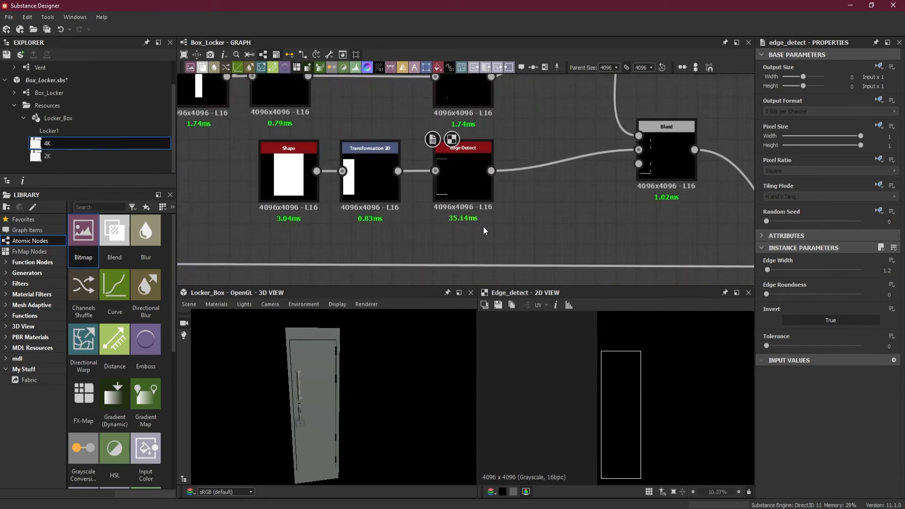
right_click(497, 224)
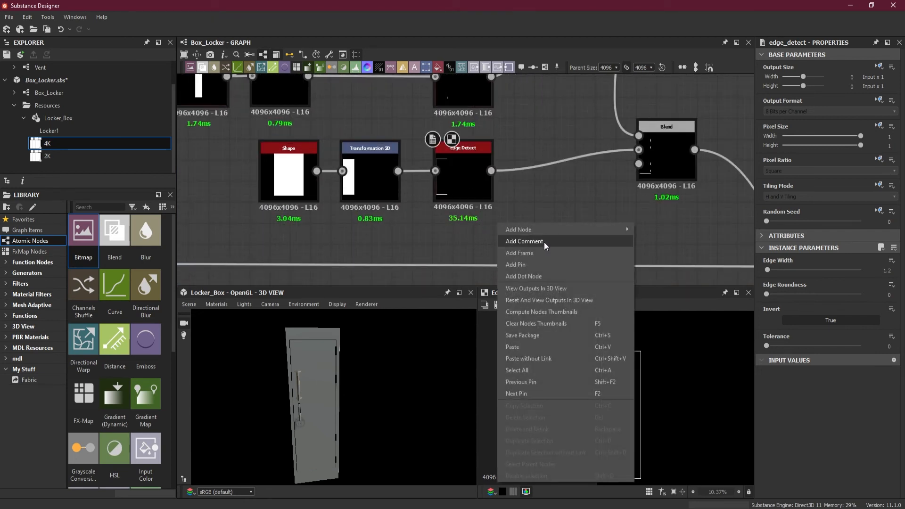
click(544, 242)
drag(522, 243, 544, 133)
Move the door outline nodes down and label the Edge Detect with the comment "Door Gap Mask" placed above it.
drag(253, 174, 460, 216)
click(504, 171)
drag(536, 138, 464, 170)
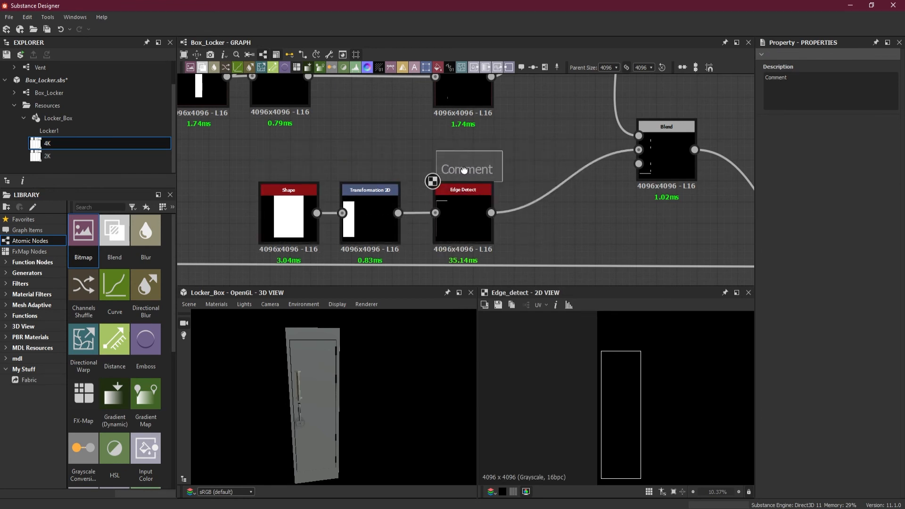
double_click(805, 78)
text(Door Gap Mask)
click(484, 166)
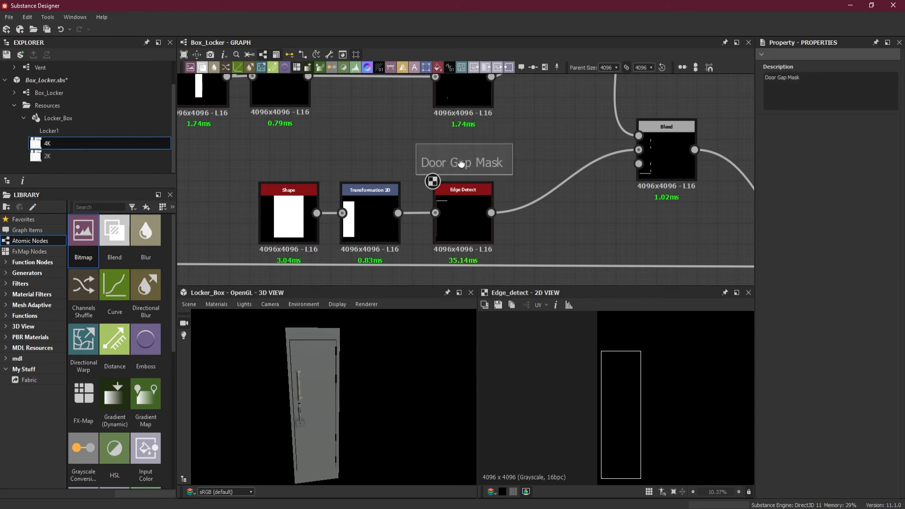
Preview the Blend joining the mirrored hinge bars and add a comment above it reading "Hinges Mask".
scroll(500, 149, down, 2)
middle_drag(522, 139, 535, 216)
click(547, 132)
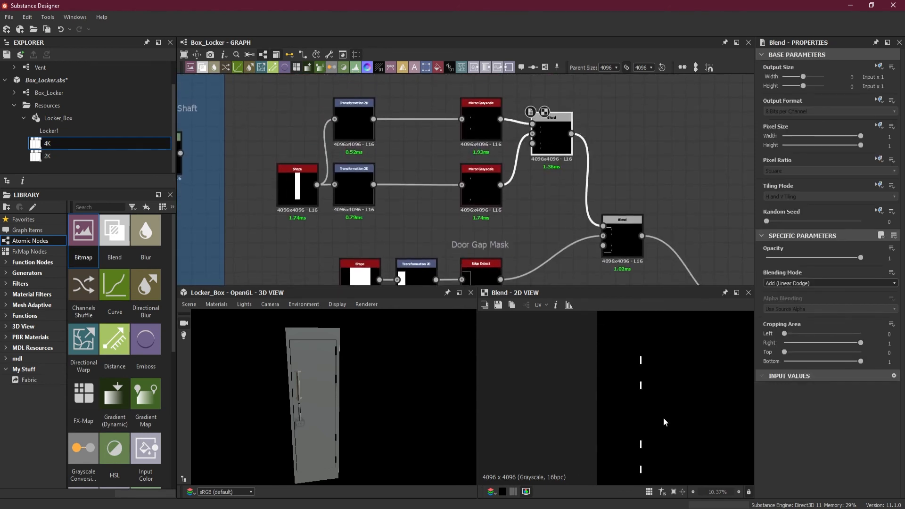
middle_drag(660, 412, 593, 402)
scroll(561, 141, up, 1)
scroll(617, 142, down, 1)
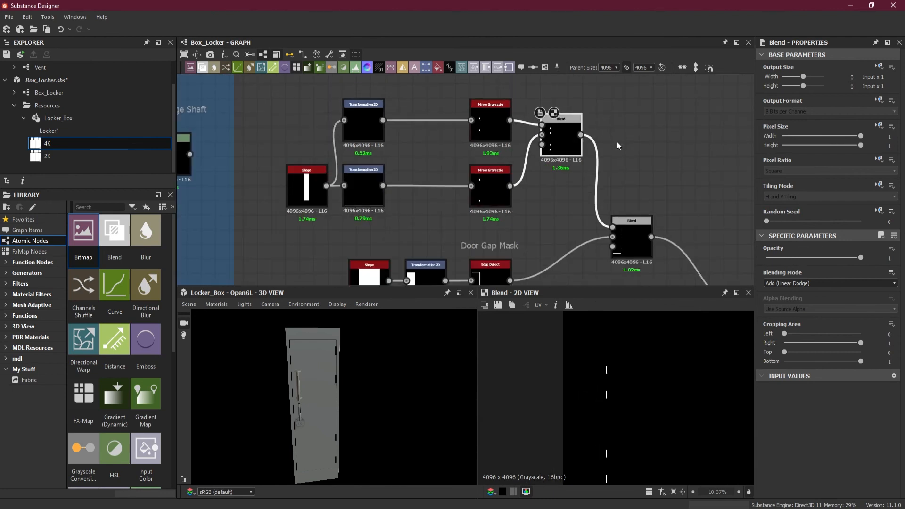
right_click(576, 89)
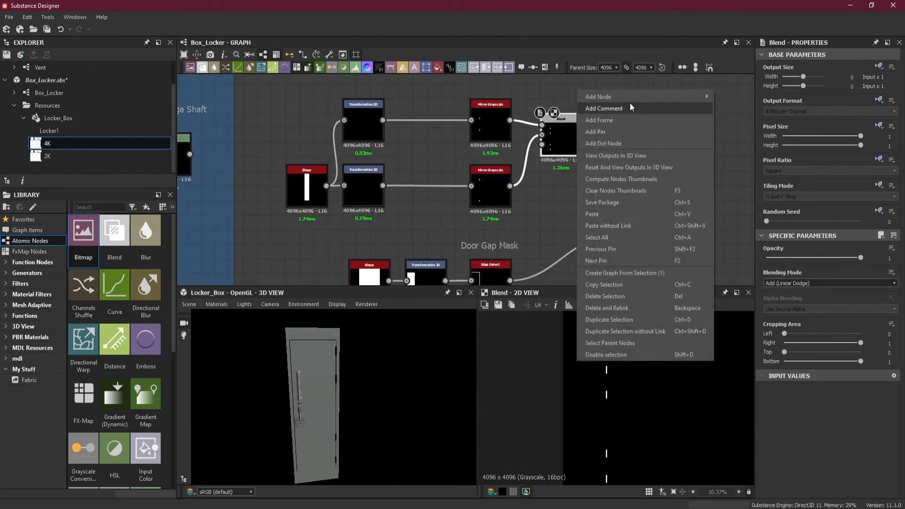
click(627, 115)
drag(563, 184, 562, 98)
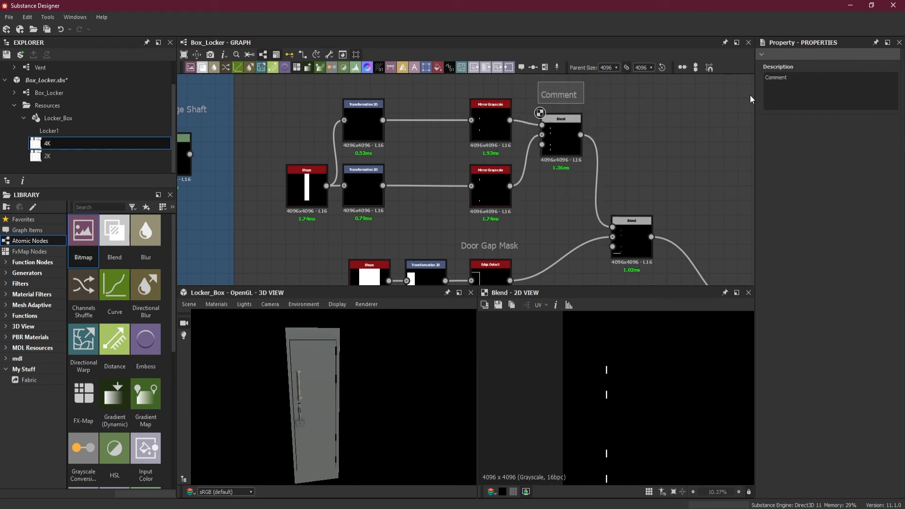
double_click(802, 79)
text(Hinges Mask)
Preview the Blend combining outline and hinges, and place a comment above it reading "Door Gap + Hinges Mask".
click(629, 241)
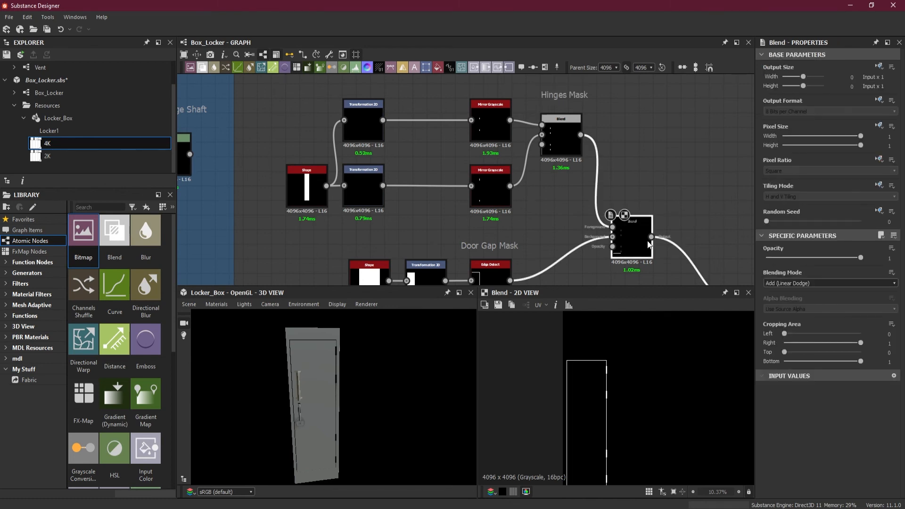
right_click(636, 185)
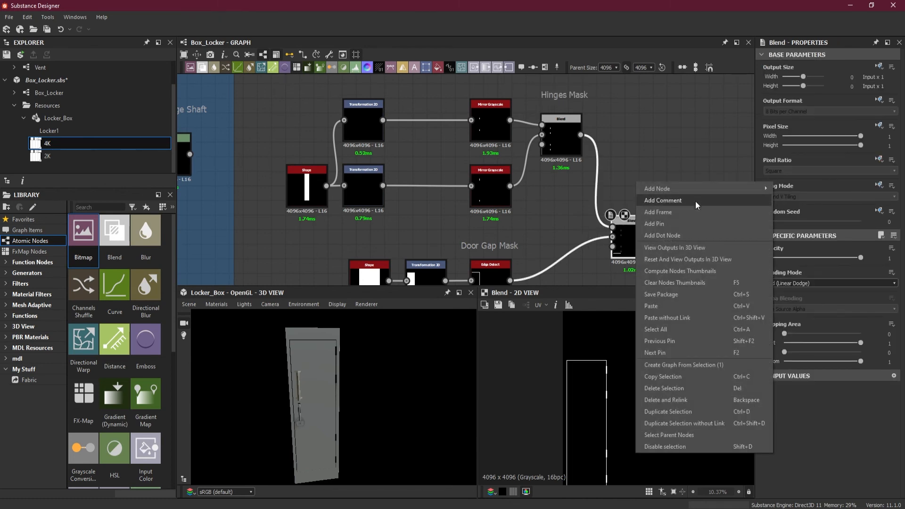
click(696, 198)
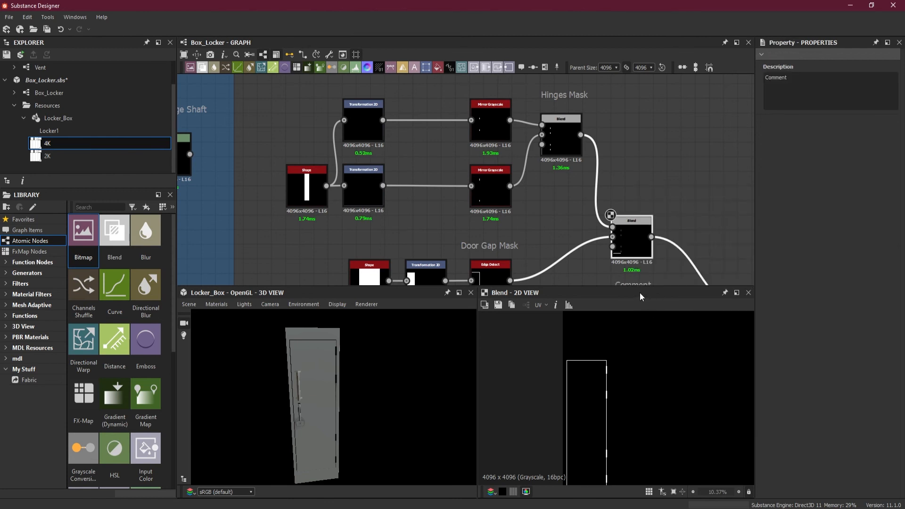
drag(635, 284, 633, 200)
triple_click(825, 75)
text(D)
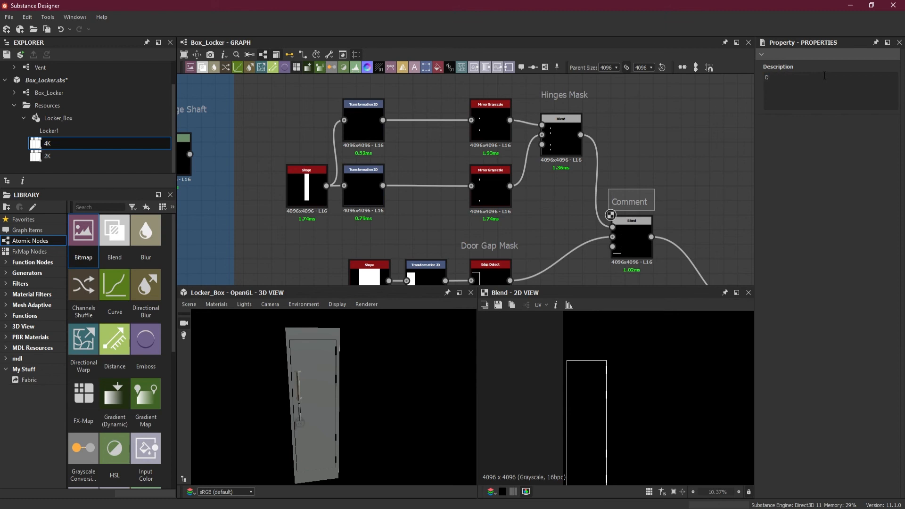
text(oor Gap + Hinges Mask)
click(677, 136)
drag(663, 202, 639, 198)
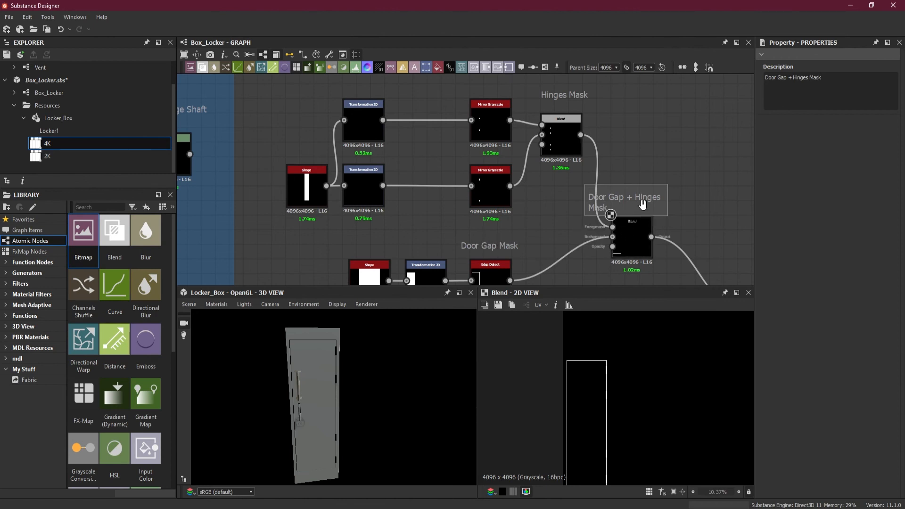
Shift the door gap and hinge nodes away from the Lock Guage Shaft frame and enclose them in a new frame.
scroll(688, 199, down, 3)
scroll(700, 206, down, 3)
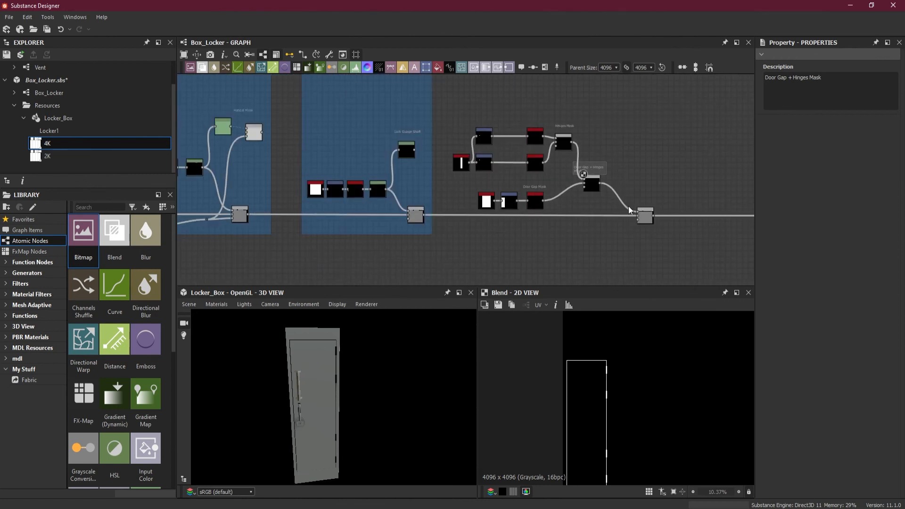
drag(450, 117, 672, 220)
click(637, 240)
middle_drag(609, 239, 600, 270)
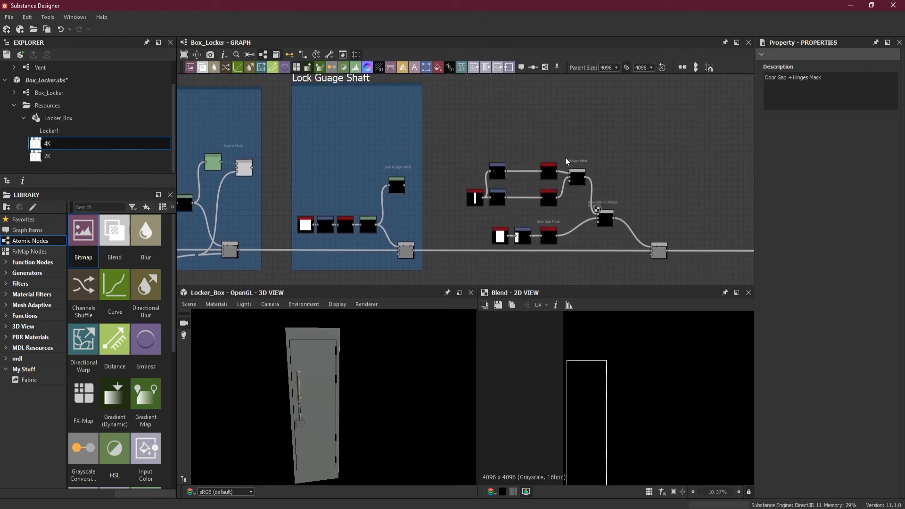
drag(442, 86, 676, 271)
right_click(660, 256)
click(720, 309)
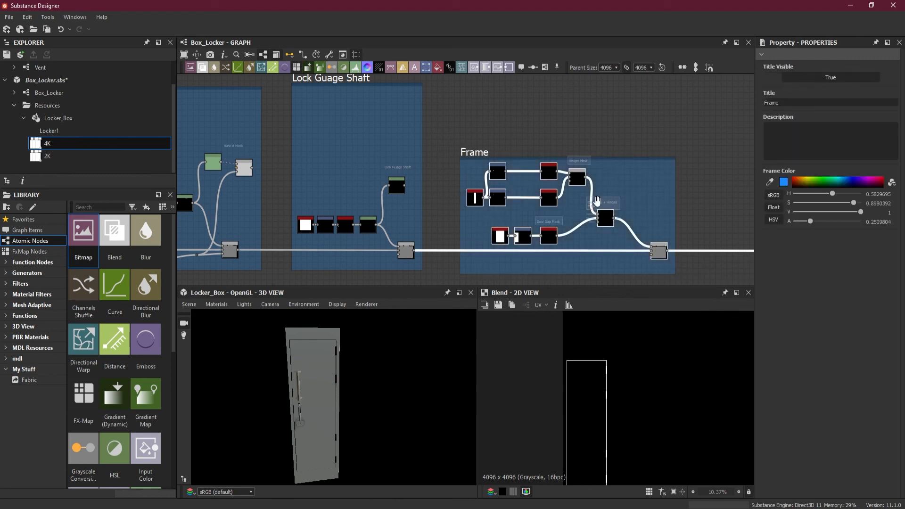
Extend the new frame upward so its height roughly matches the Lock Guage Shaft frame.
scroll(474, 158, up, 2)
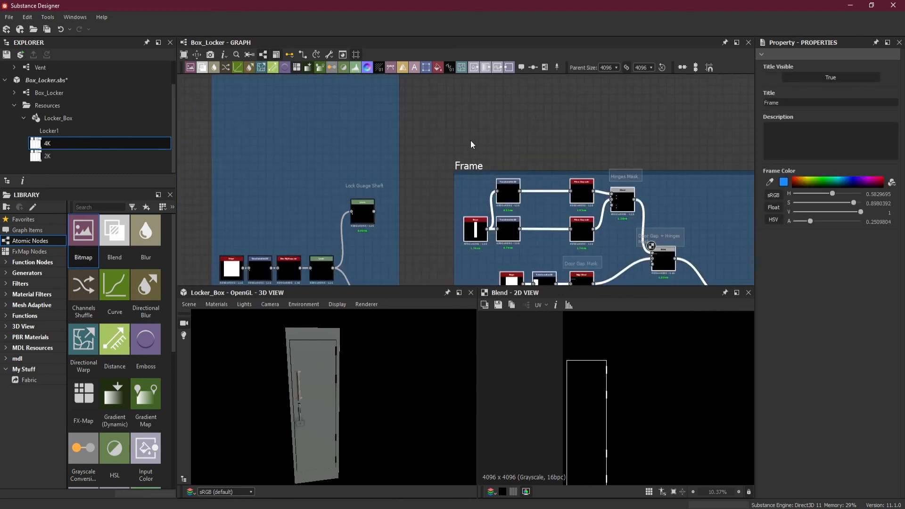
scroll(471, 170, down, 2)
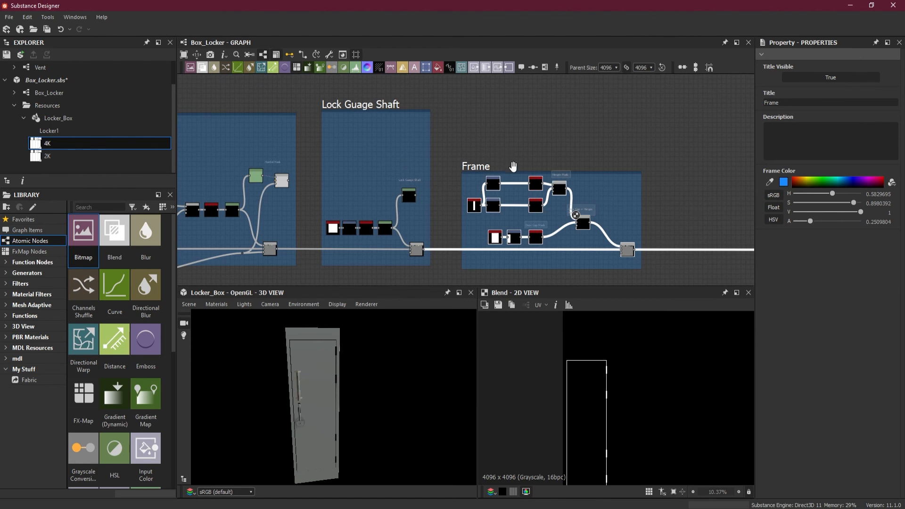
scroll(509, 168, down, 1)
scroll(510, 174, up, 3)
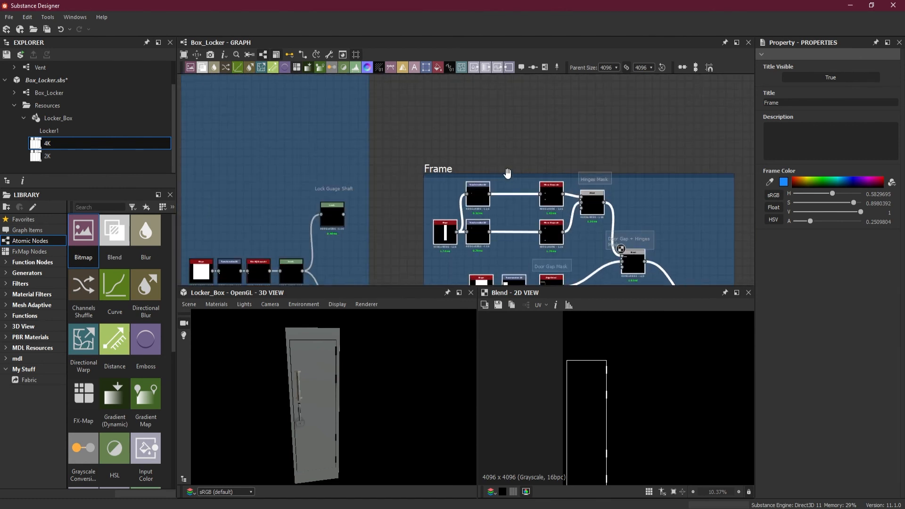
drag(508, 175, 506, 89)
scroll(511, 131, down, 2)
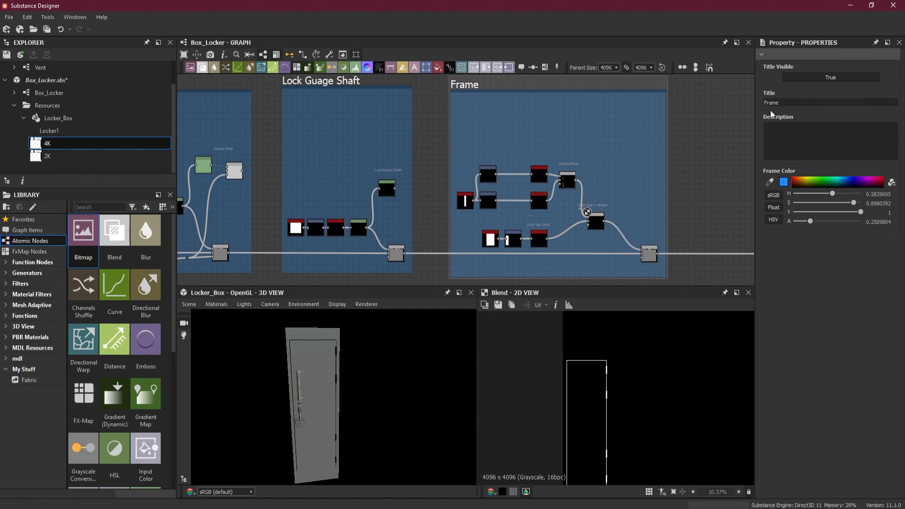
Set the new frame's title to "Door Gap + Hinges".
double_click(795, 101)
text(Door Gap + H)
text(inges)
scroll(526, 162, down, 4)
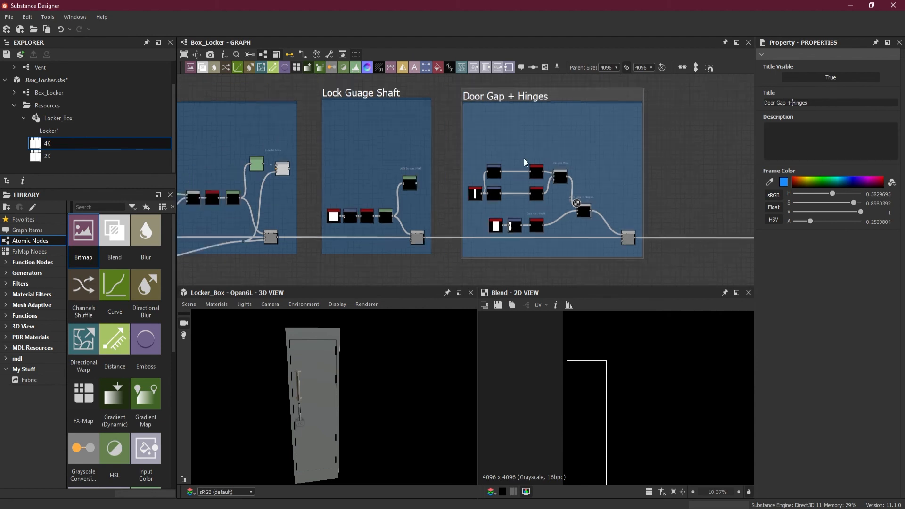
Examine the door gap, hinges and handle up close on the 3D model.
scroll(330, 411, up, 5)
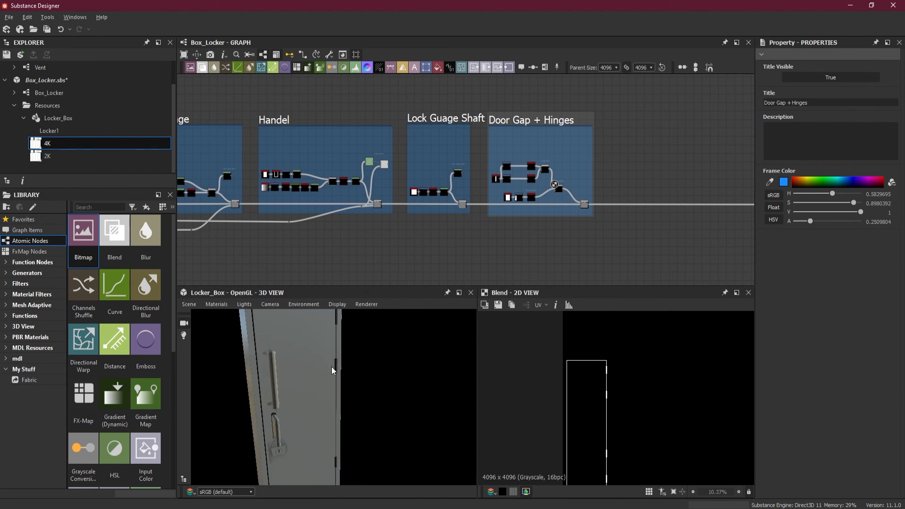
mouse_move(332, 370)
mouse_down()
mouse_move(336, 383)
mouse_move(340, 367)
mouse_up()
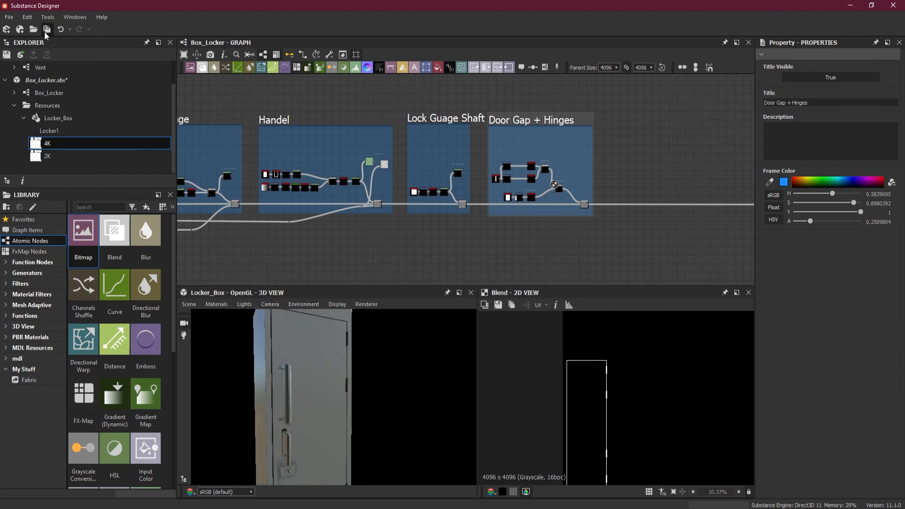
drag(399, 369, 376, 379)
drag(359, 408, 341, 404)
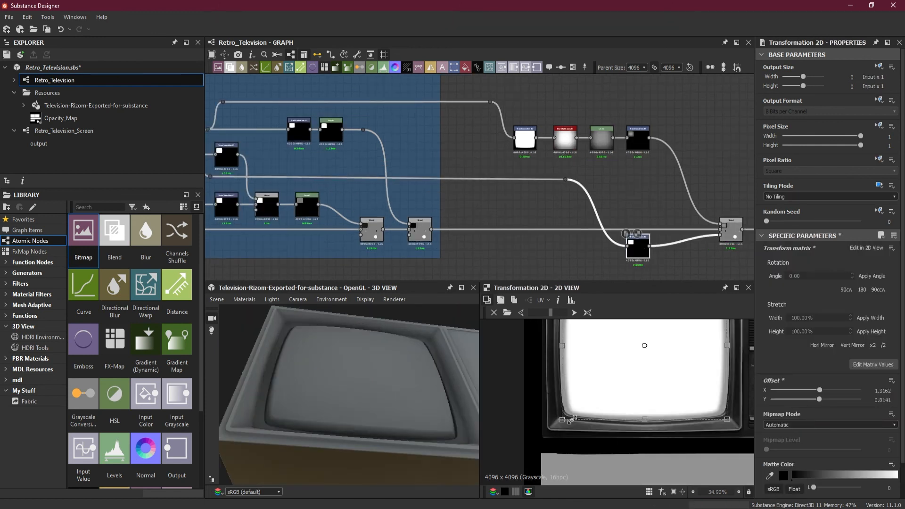
In the Retro_Television graph, search for a blur node and add it after the selected Transformation 2D.
key(space)
text(blur)
click(680, 233)
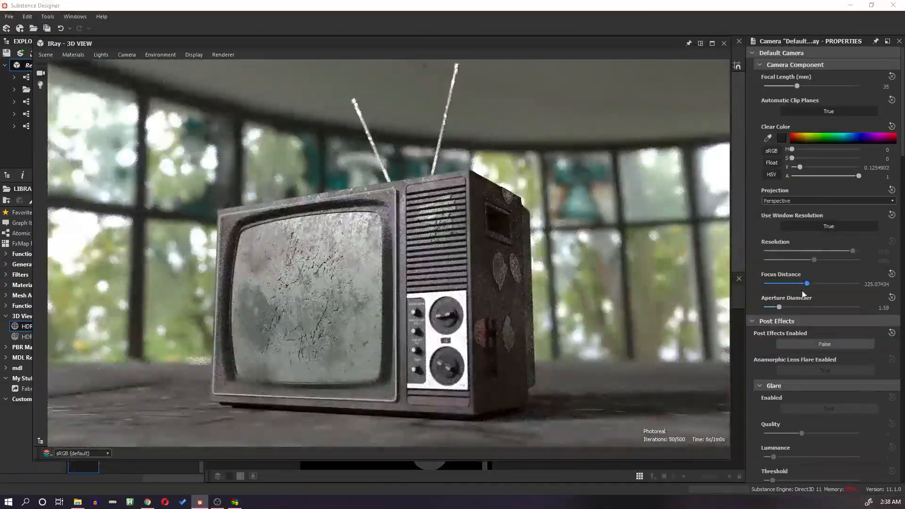
Try a larger camera Aperture Diameter of about 3.5 in the Iray render and turn on Post Effects.
drag(779, 307, 798, 307)
scroll(830, 311, down, 1)
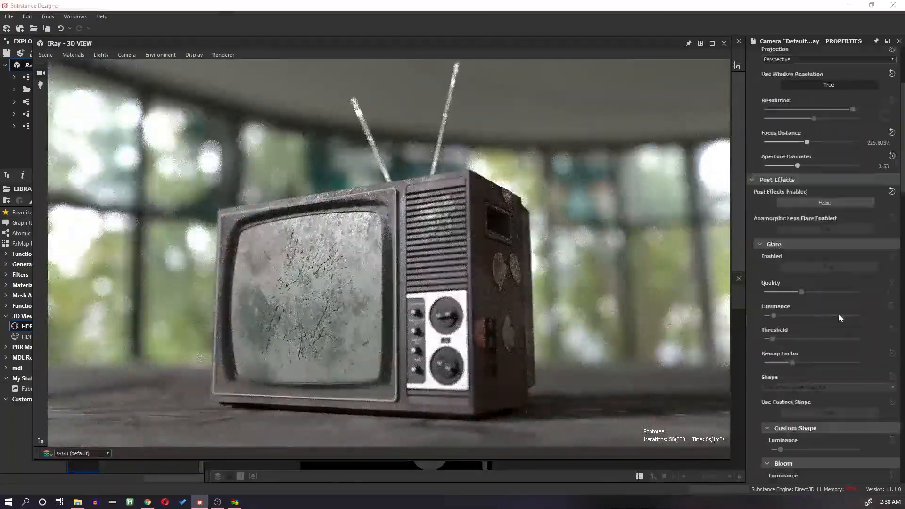
click(830, 314)
scroll(798, 316, down, 4)
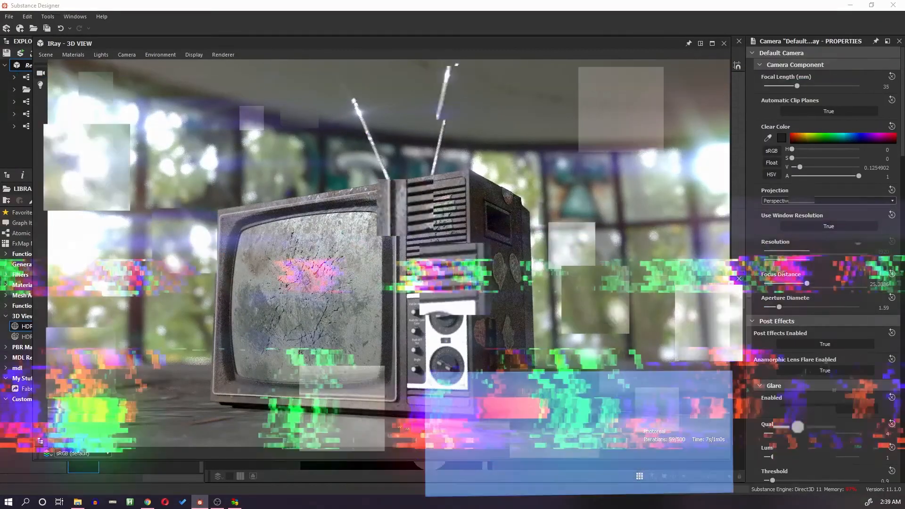